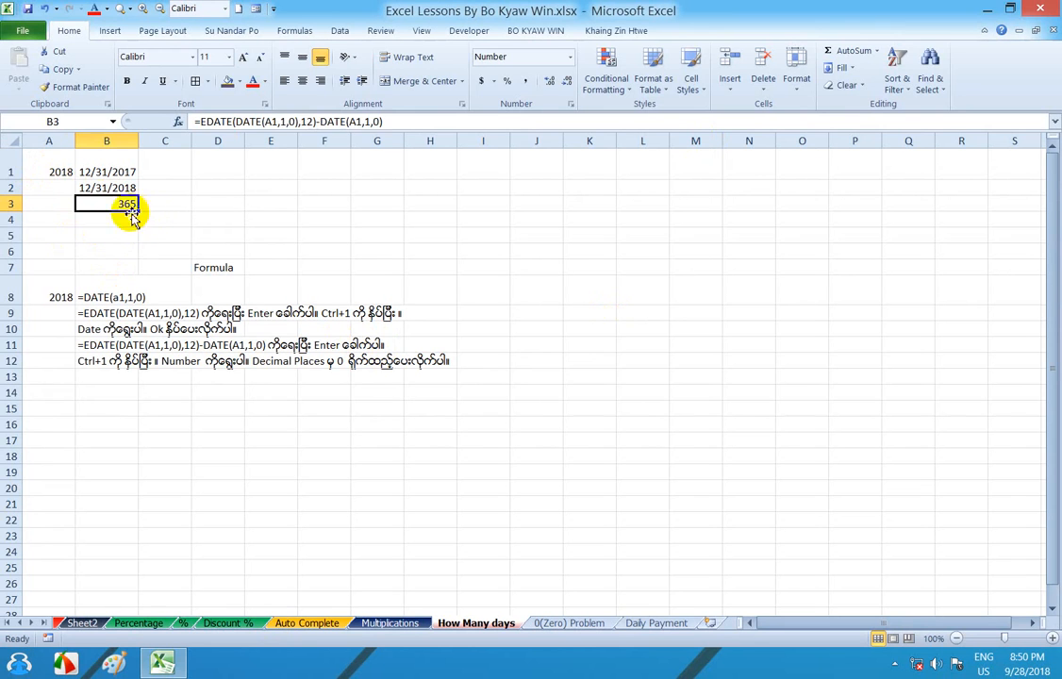
# - Test the day-count formulas by entering the years 2017, 2016 and 2015 one after another in cell A1
pyautogui.click(49, 167)
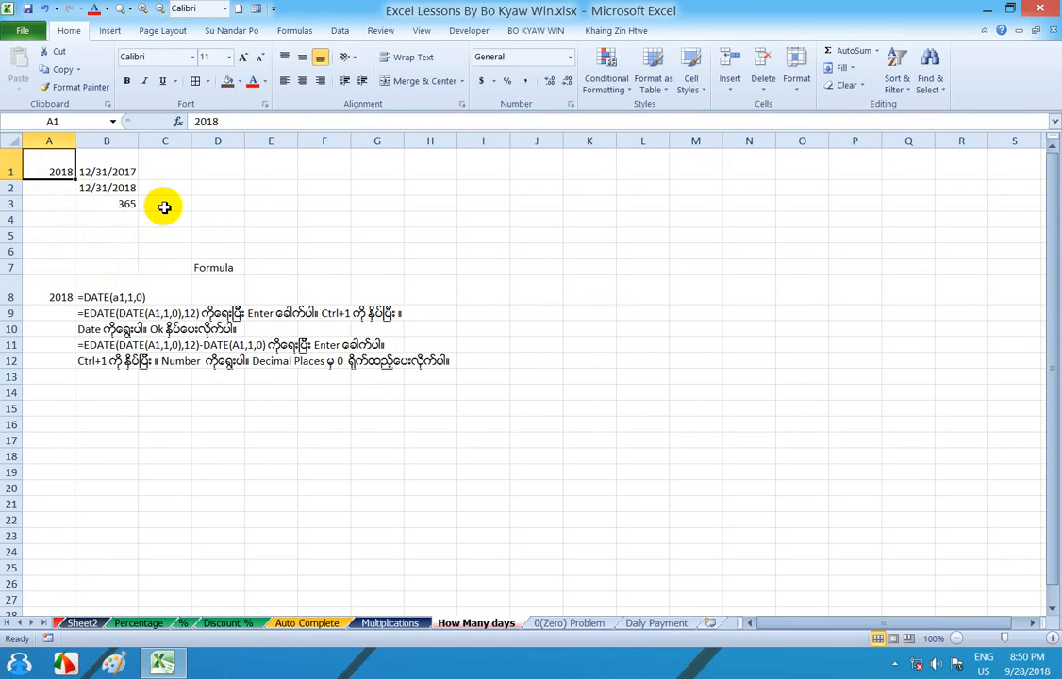
pyautogui.write('2017')
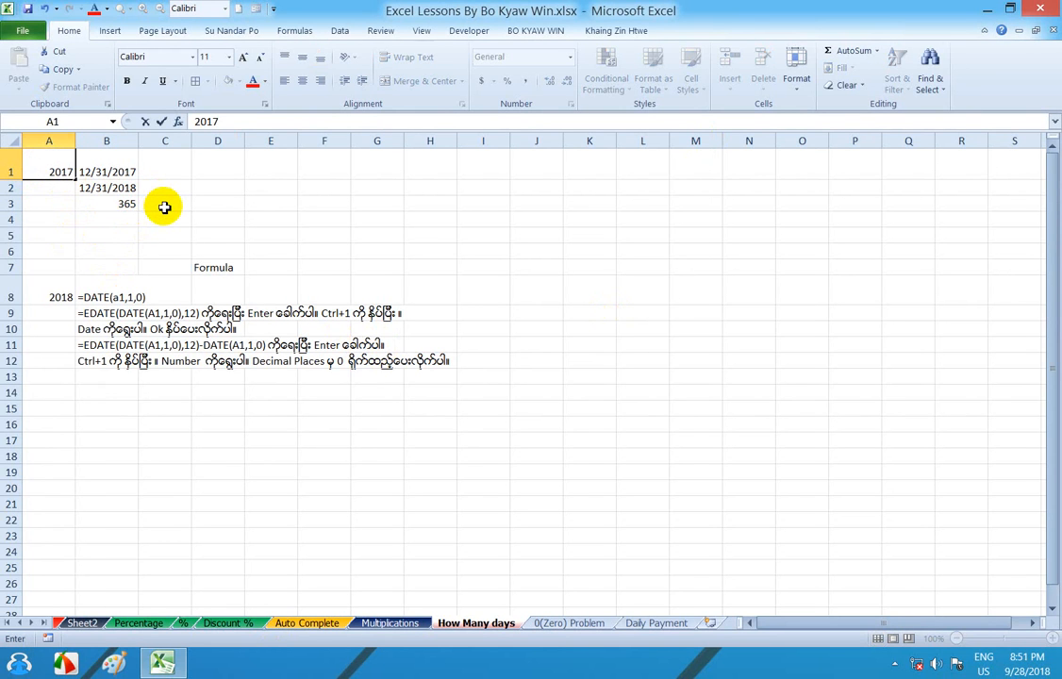
pyautogui.press('Return')
pyautogui.click(51, 168)
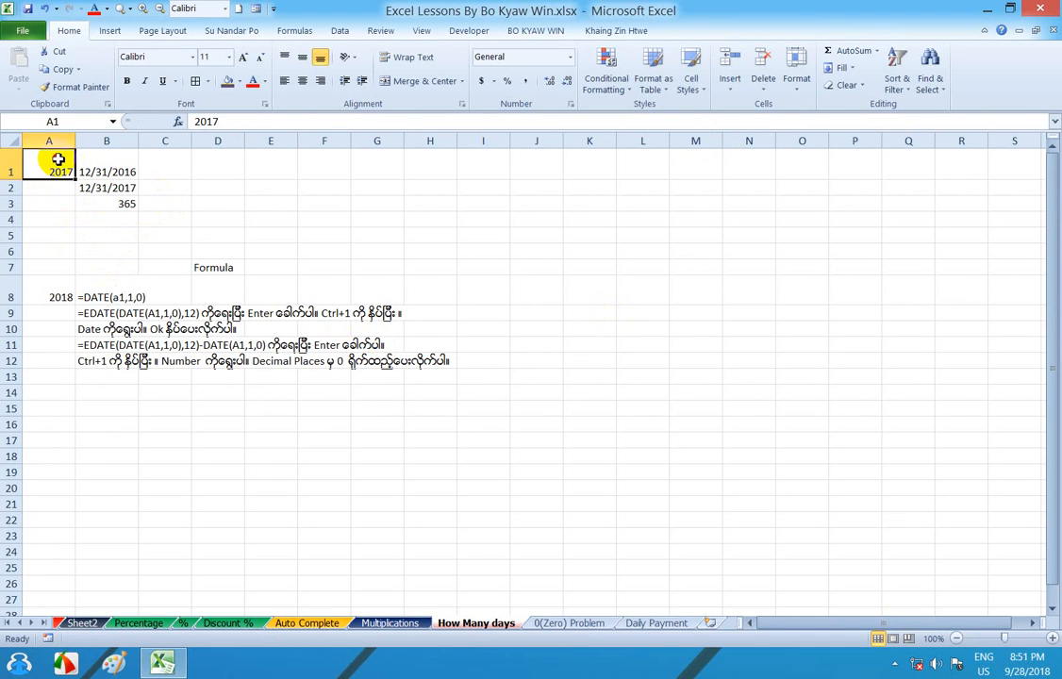
pyautogui.write('2016')
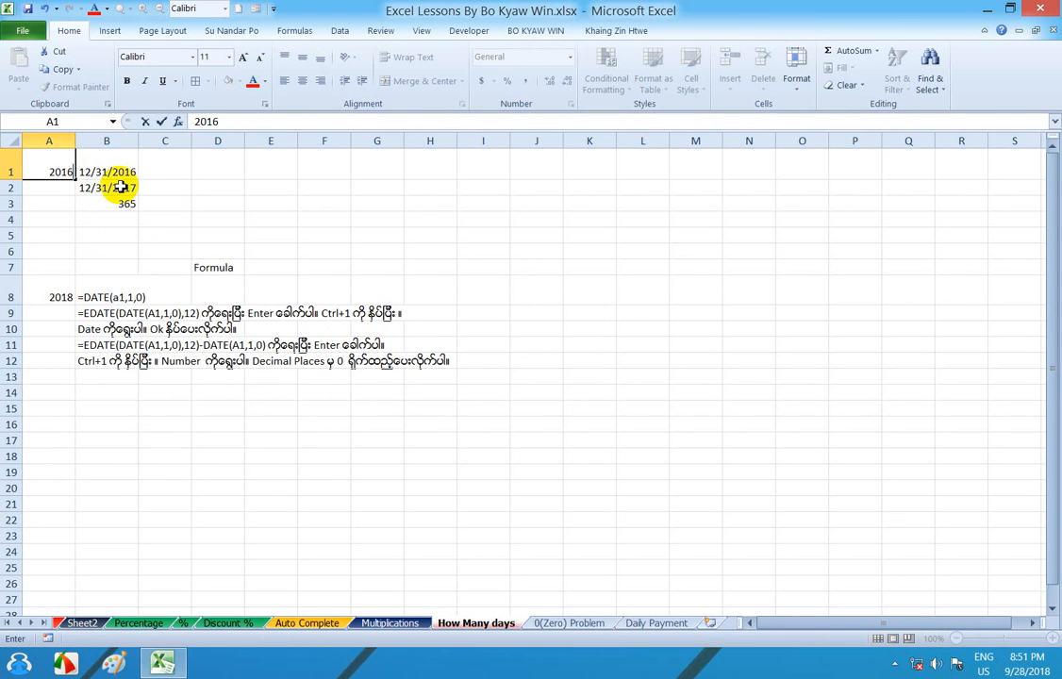
pyautogui.press('Return')
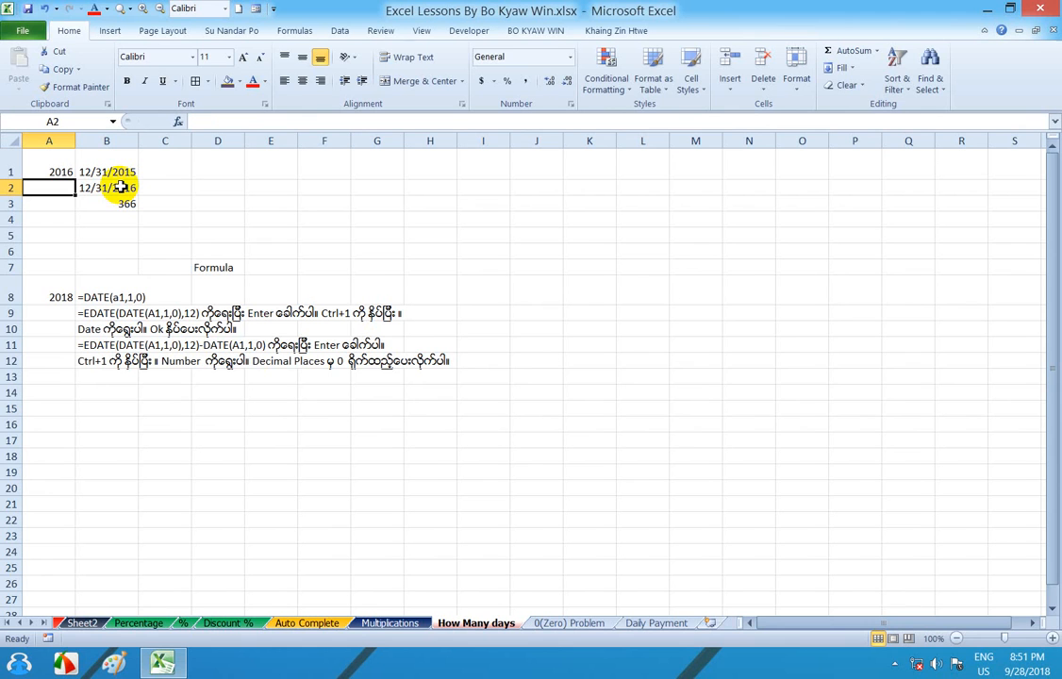
pyautogui.click(71, 173)
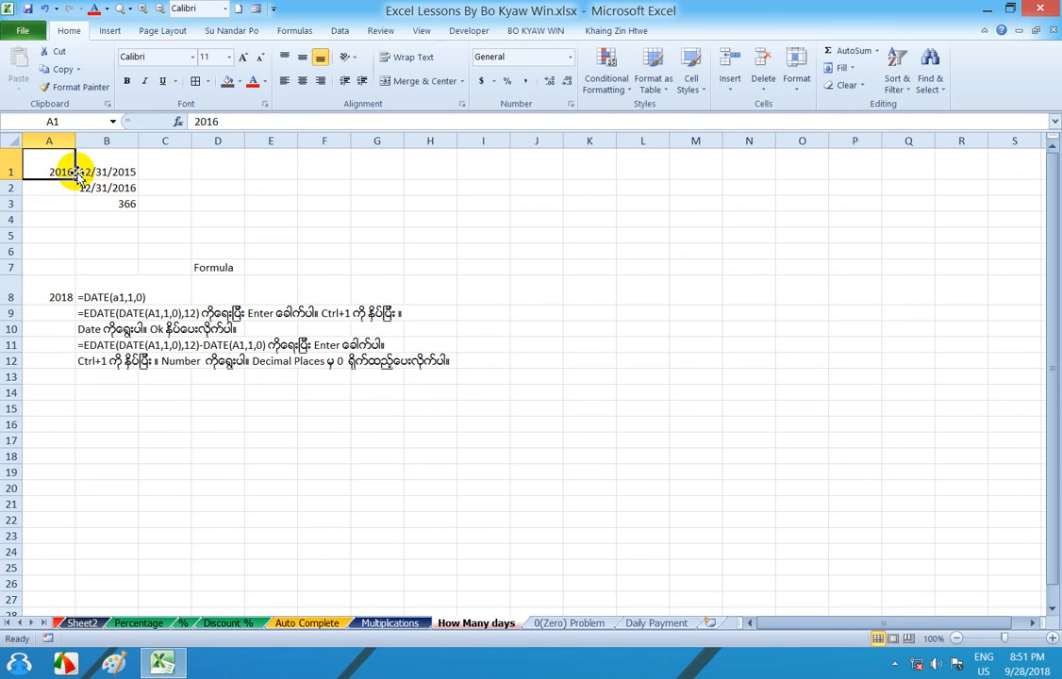
pyautogui.write('2015')
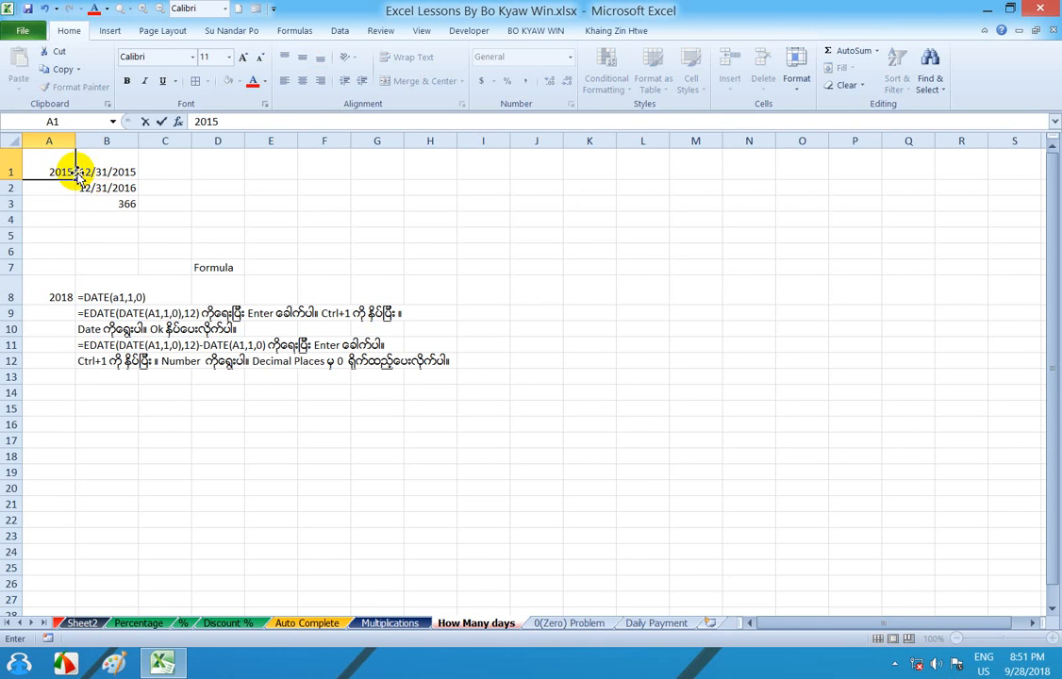
pyautogui.press('Return')
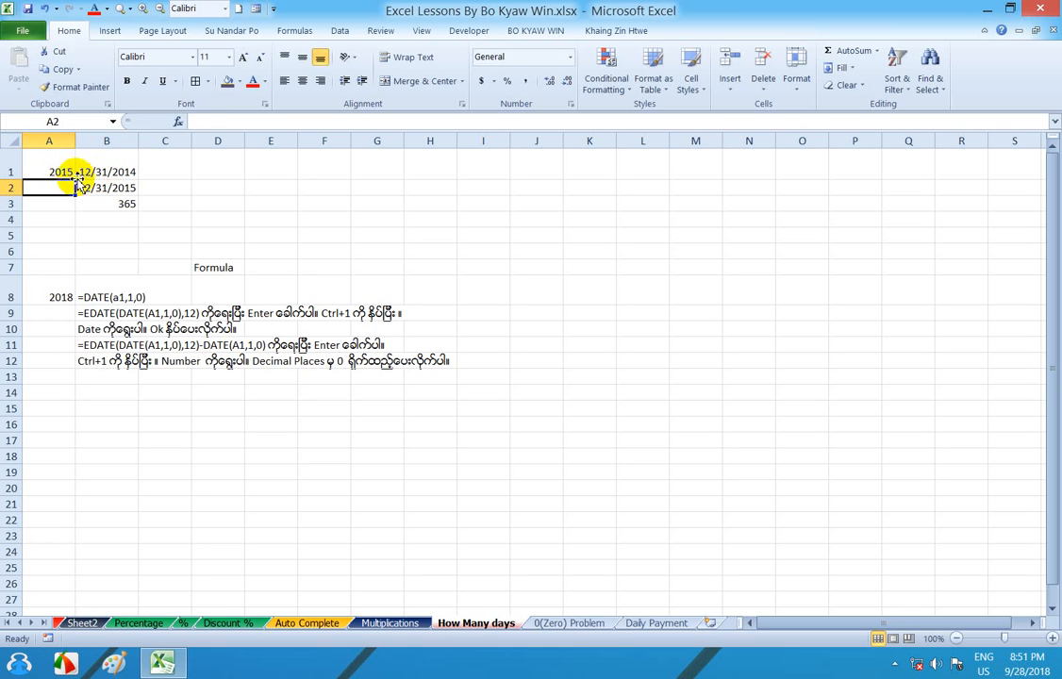
# - Test the day-count formulas with two earlier years by entering 2011 and 2007 in cell A1
pyautogui.click(58, 170)
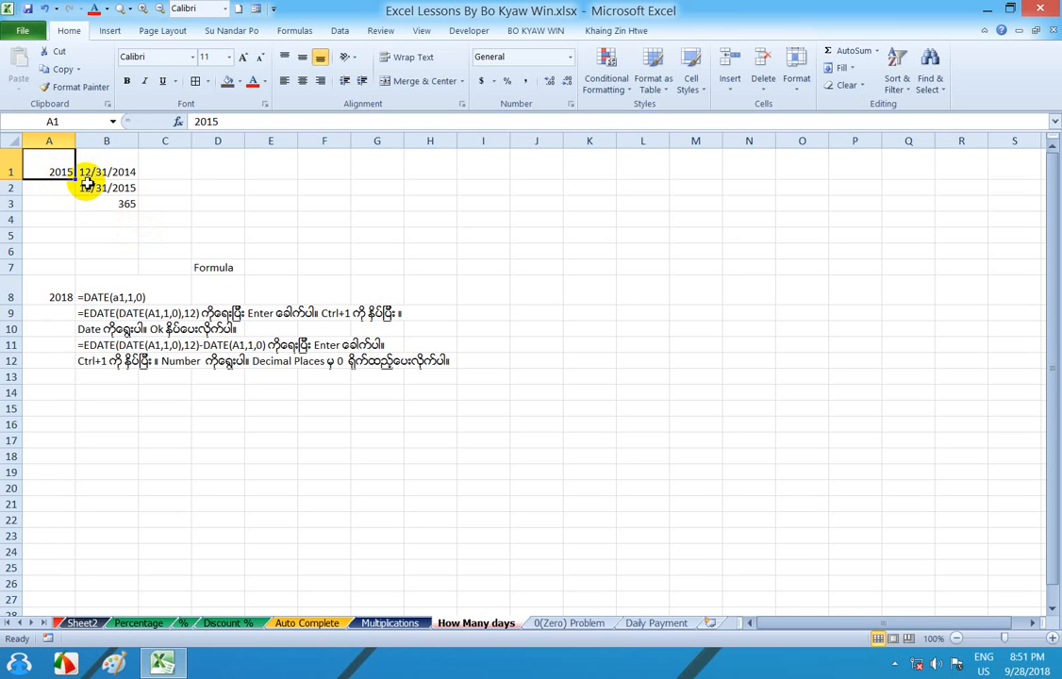
pyautogui.write('2017')
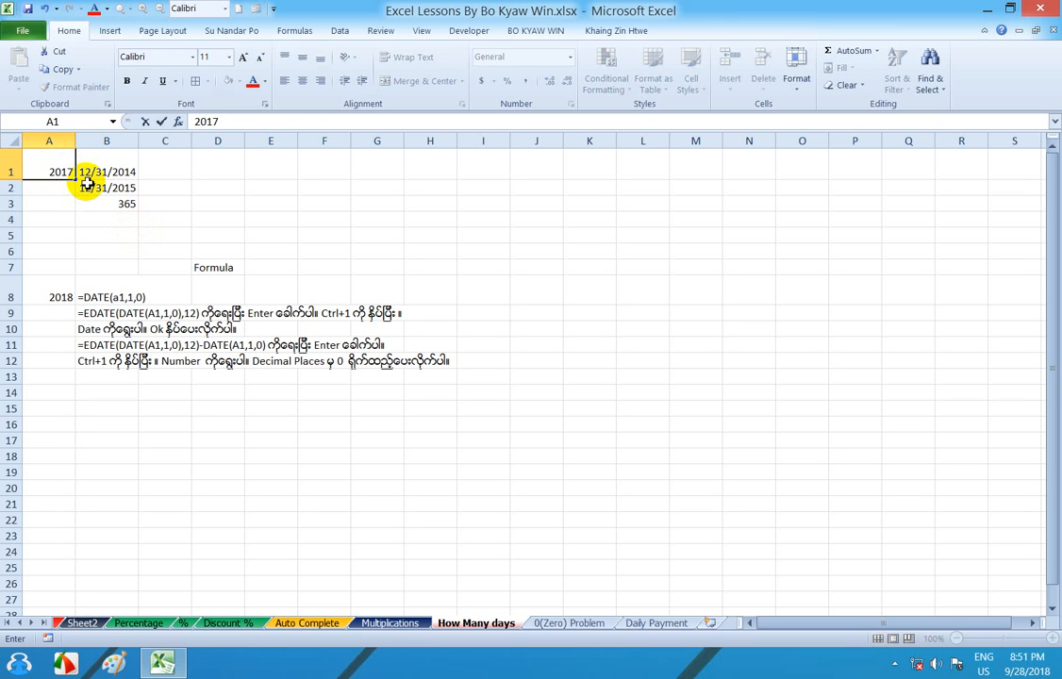
pyautogui.press('BackSpace')
pyautogui.press('BackSpace')
pyautogui.write('11')
pyautogui.press('Return')
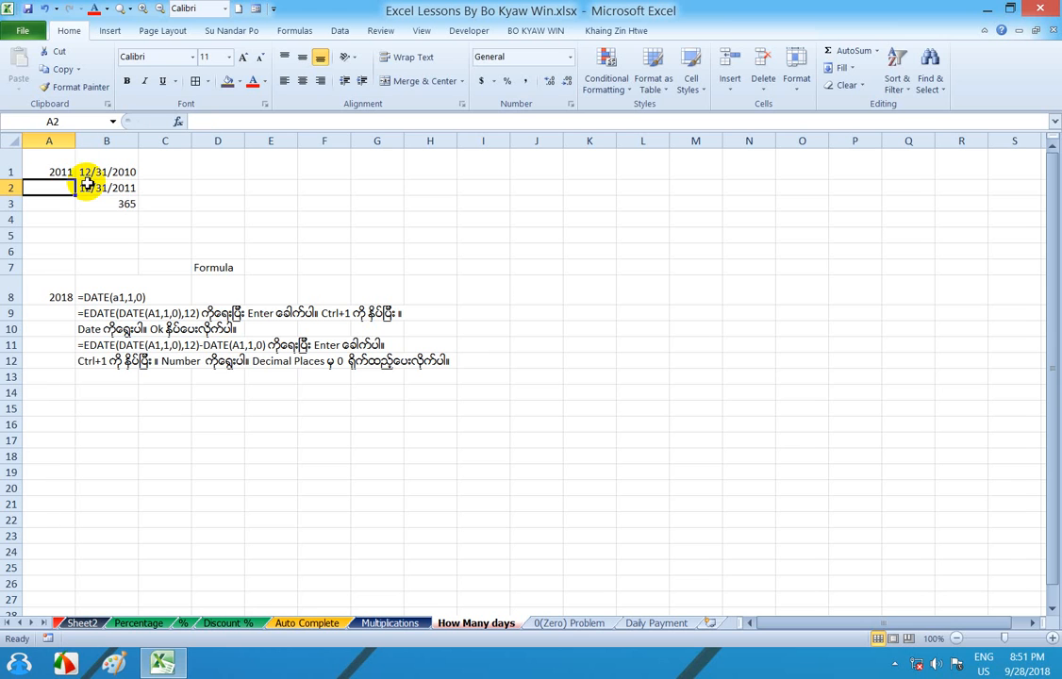
pyautogui.click(52, 168)
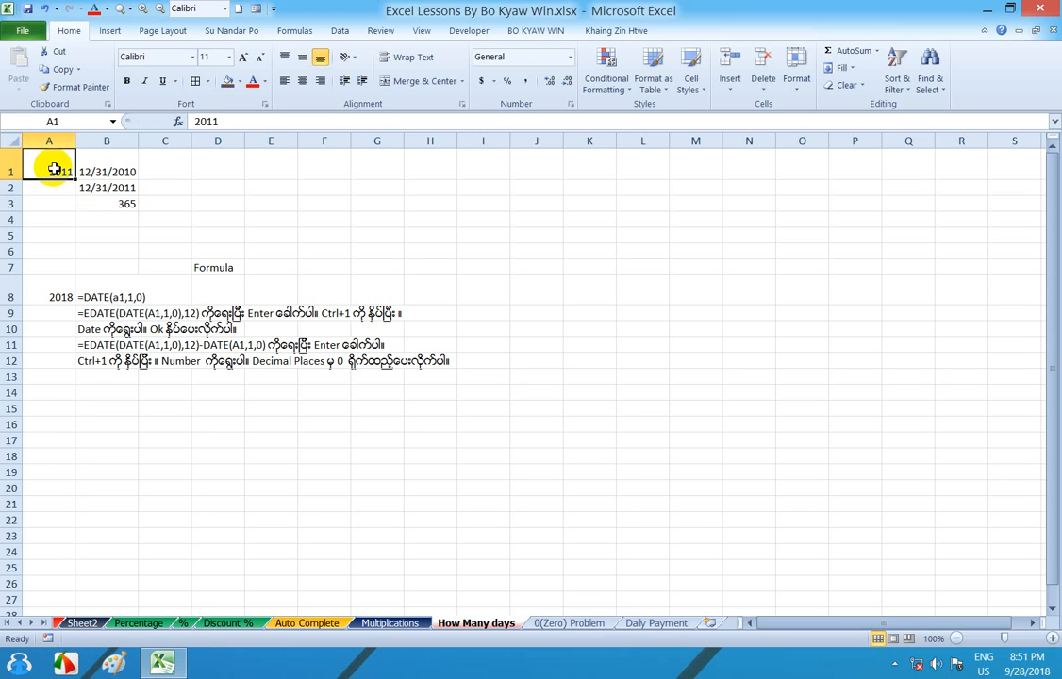
pyautogui.write('20')
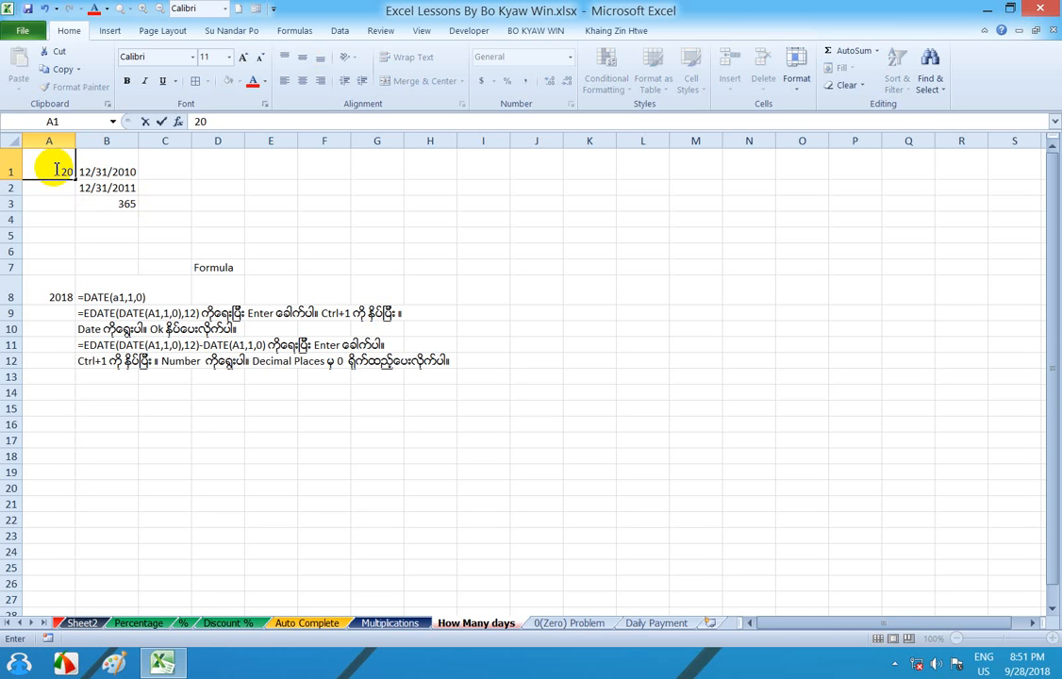
pyautogui.write('07')
pyautogui.press('Return')
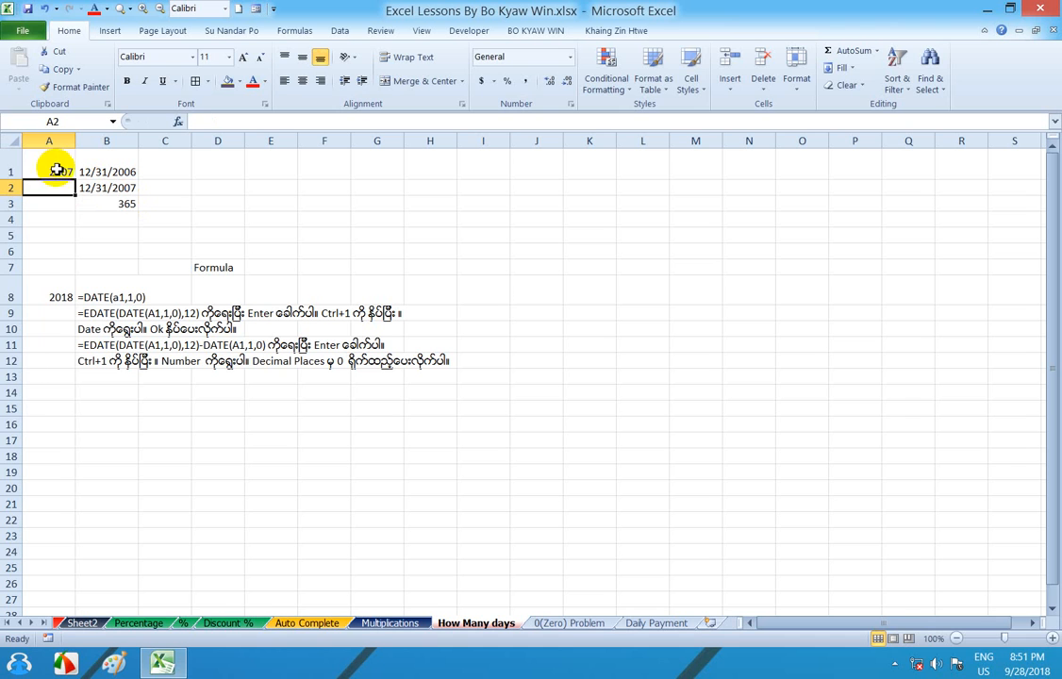
# - Examine the year, date and day-count cells in A1:B3 along with the written formula notes below them
pyautogui.click(55, 169)
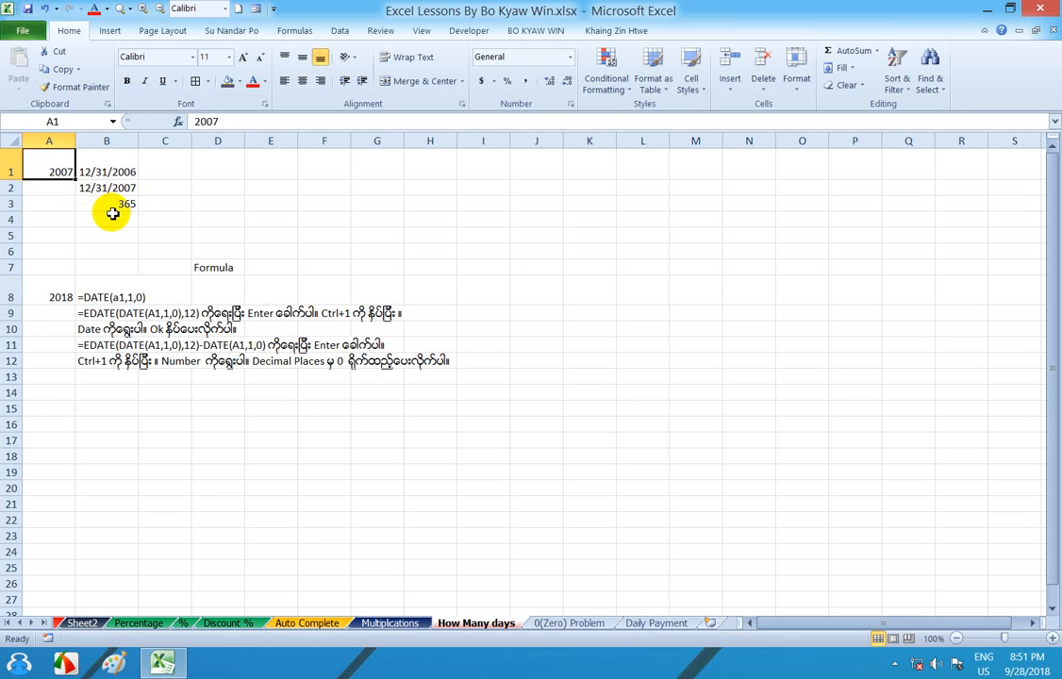
pyautogui.click(127, 206)
pyautogui.click(167, 216)
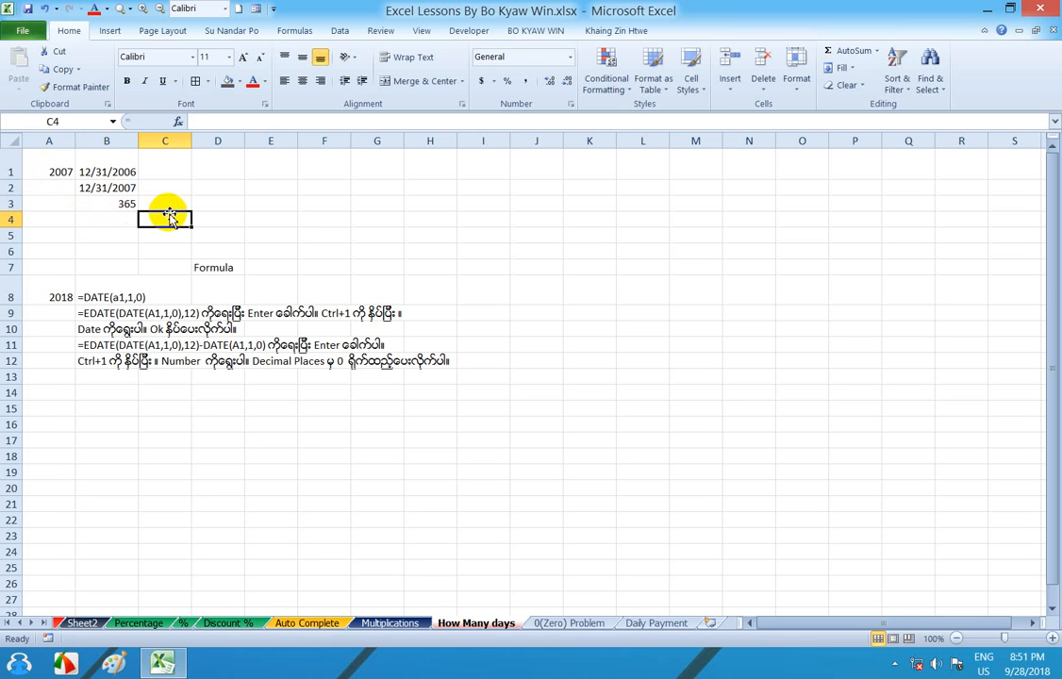
pyautogui.click(92, 401)
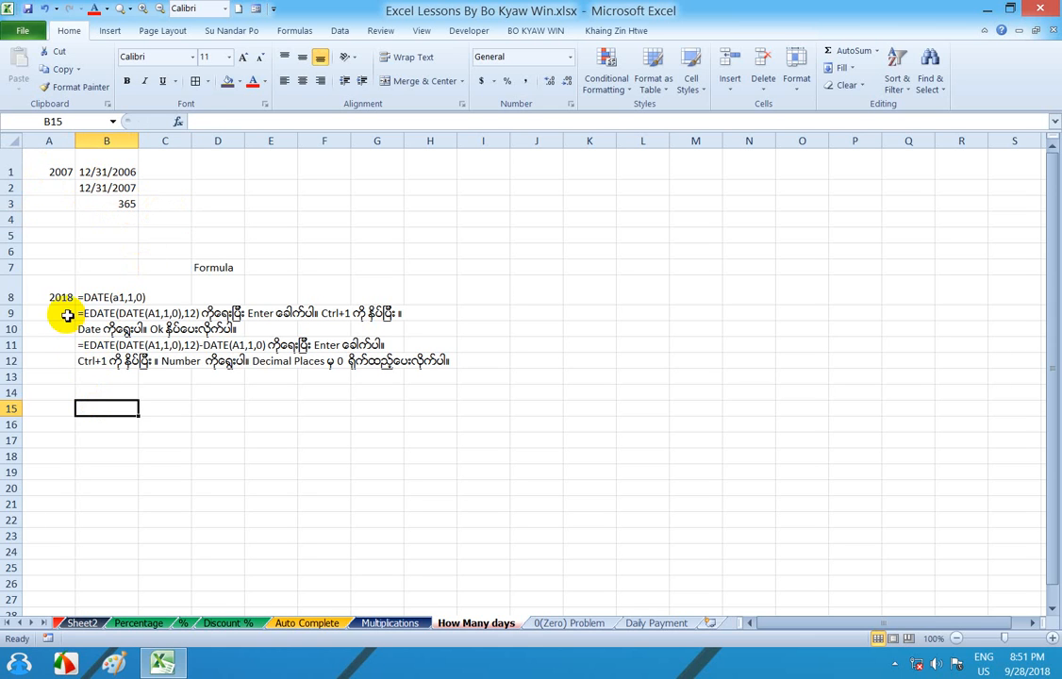
pyautogui.click(56, 297)
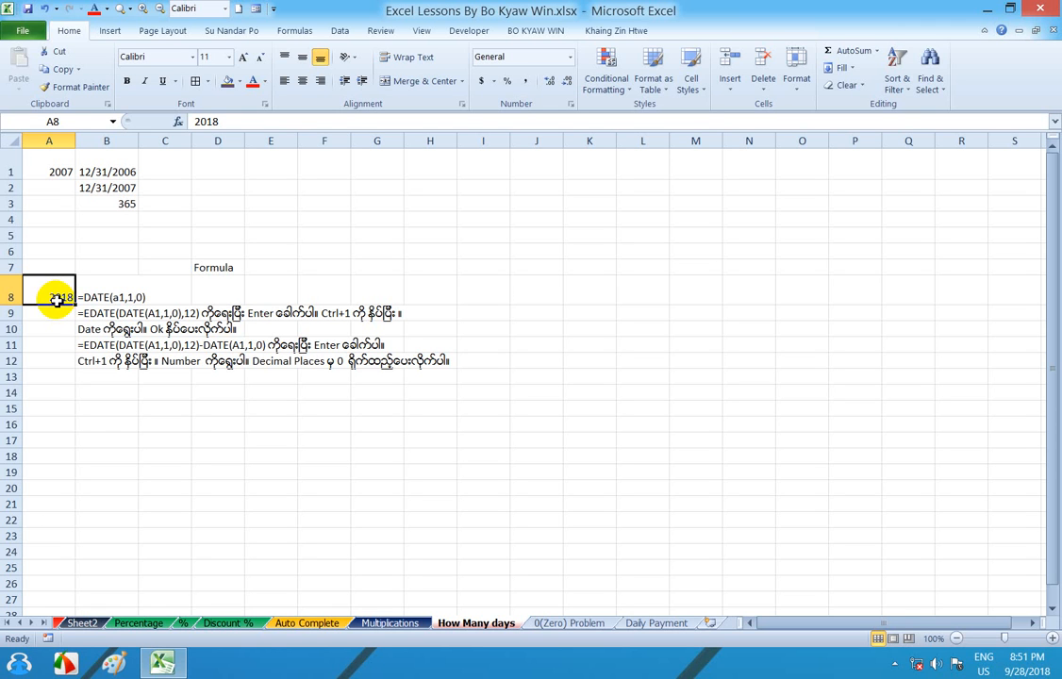
pyautogui.click(120, 204)
pyautogui.click(216, 268)
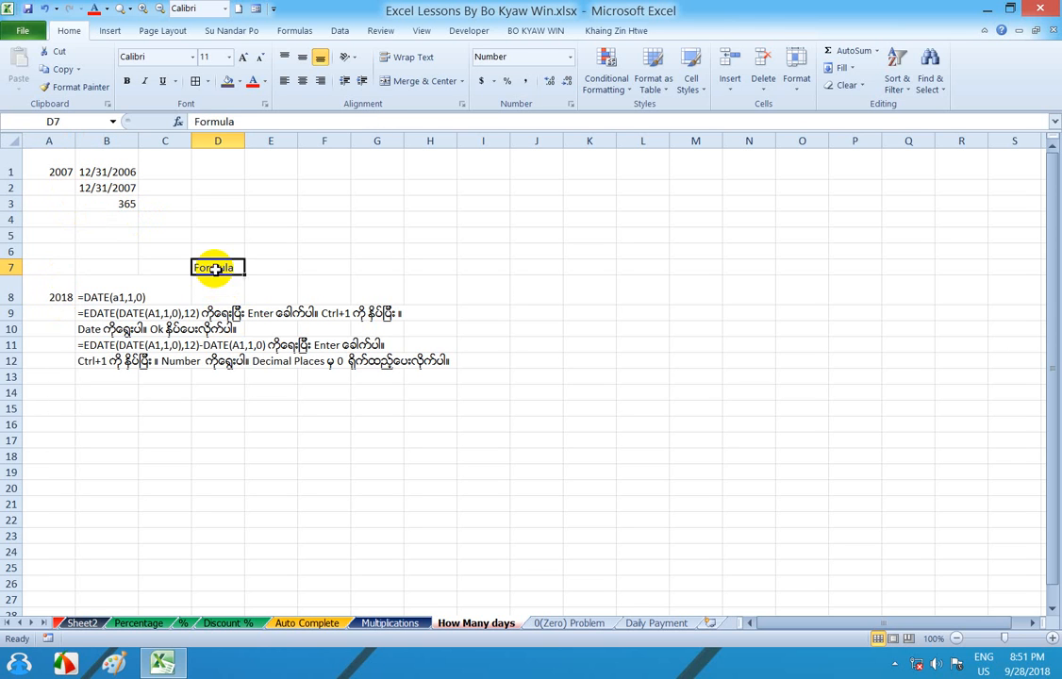
pyautogui.click(223, 236)
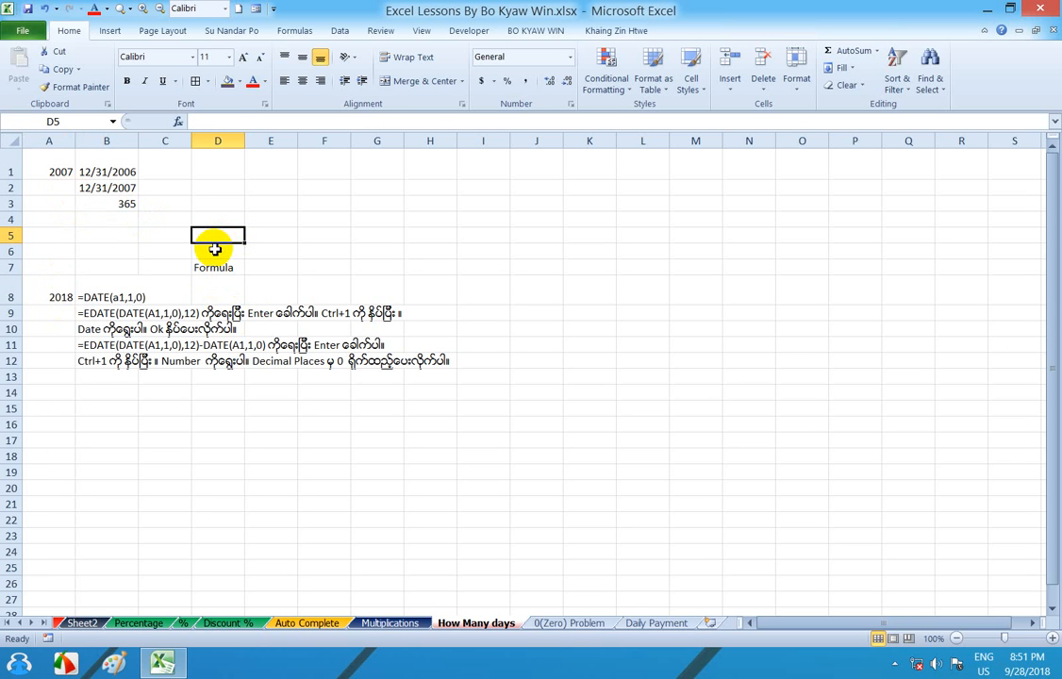
pyautogui.moveTo(109, 221); pyautogui.dragTo(108, 158)
pyautogui.click(83, 235)
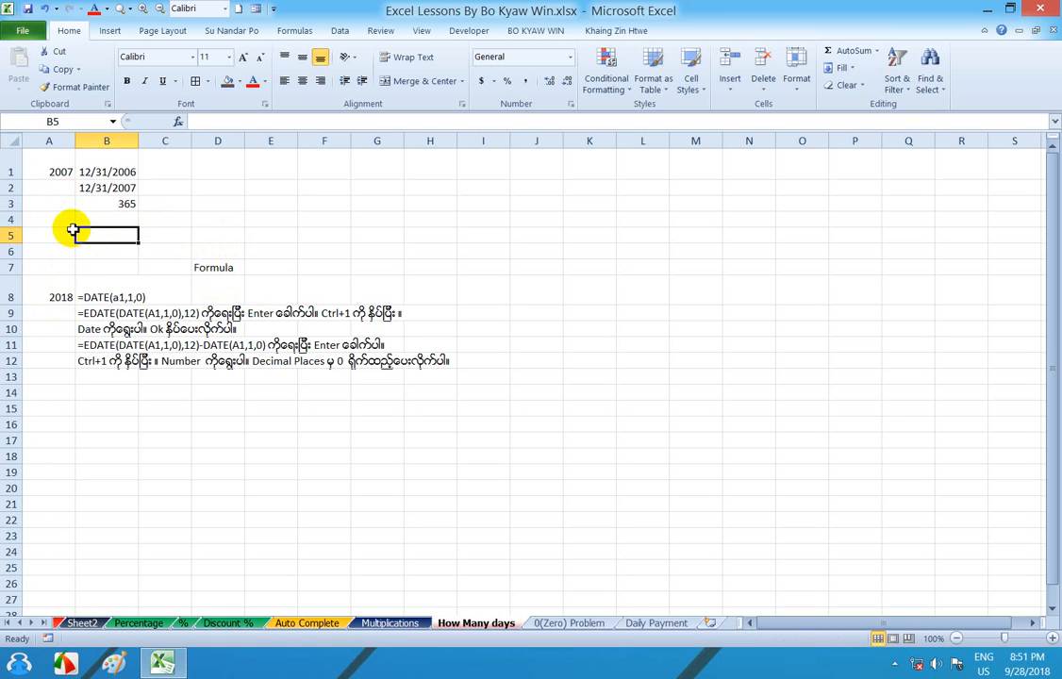
# - Delete the entire rows 1 to 4 containing the worked example above the formula notes
pyautogui.moveTo(68, 226); pyautogui.dragTo(70, 152)
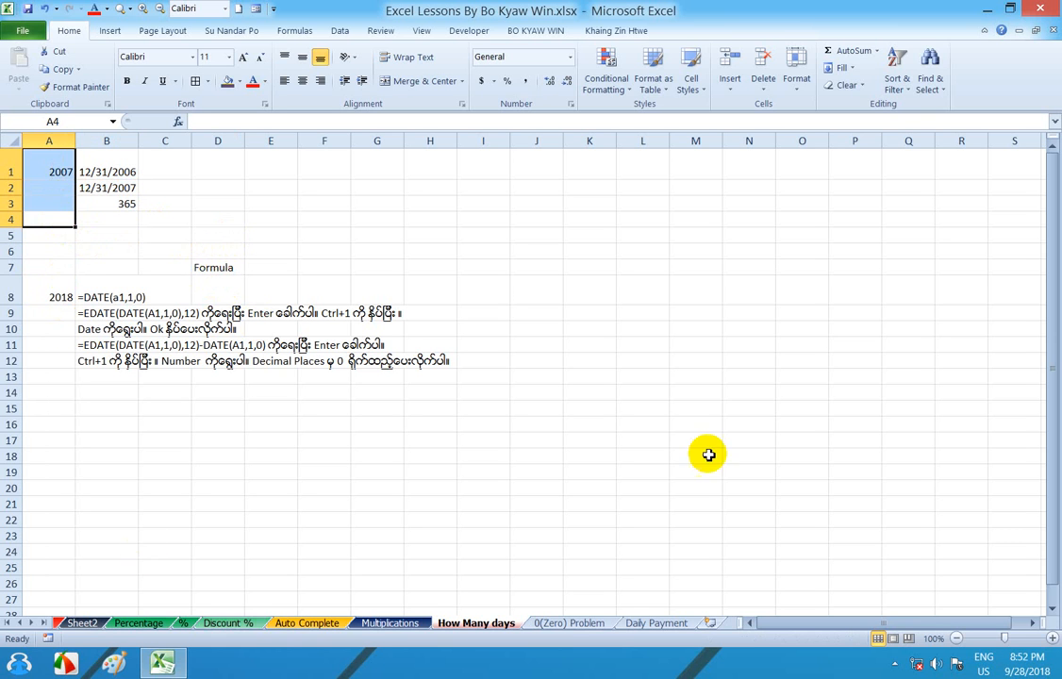
pyautogui.rightClick(59, 198)
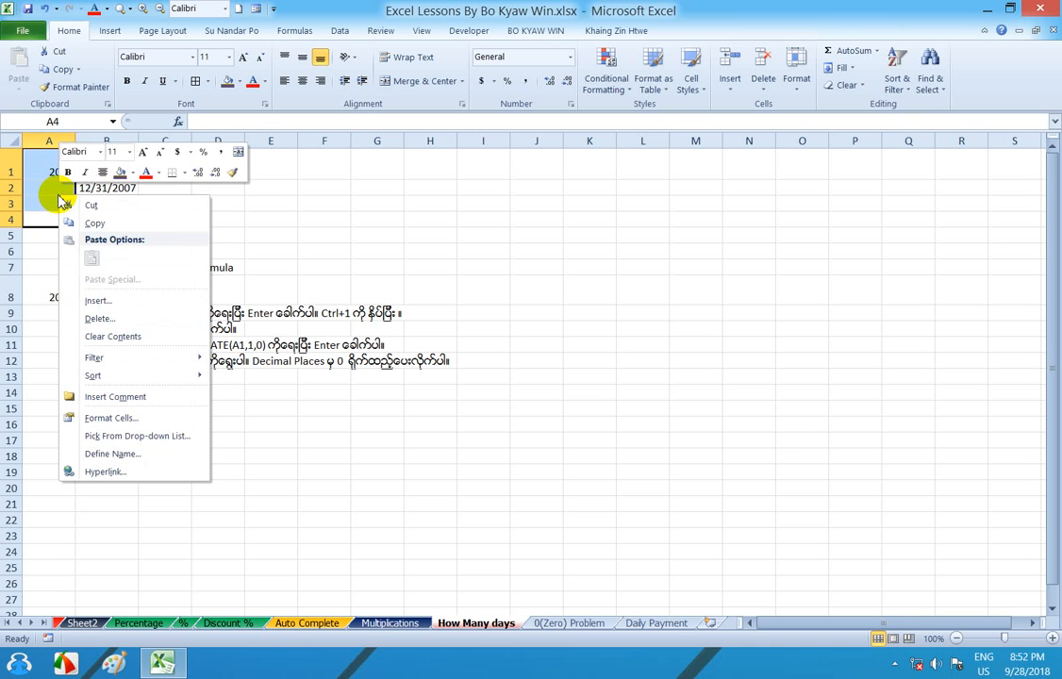
pyautogui.click(104, 318)
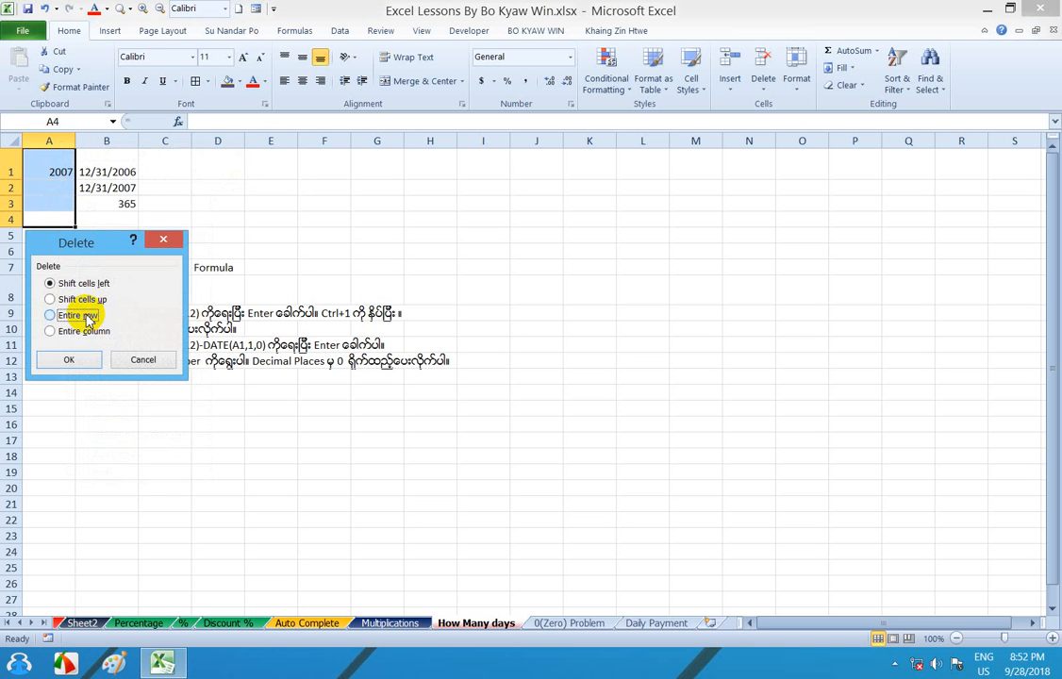
pyautogui.click(85, 317)
pyautogui.click(83, 356)
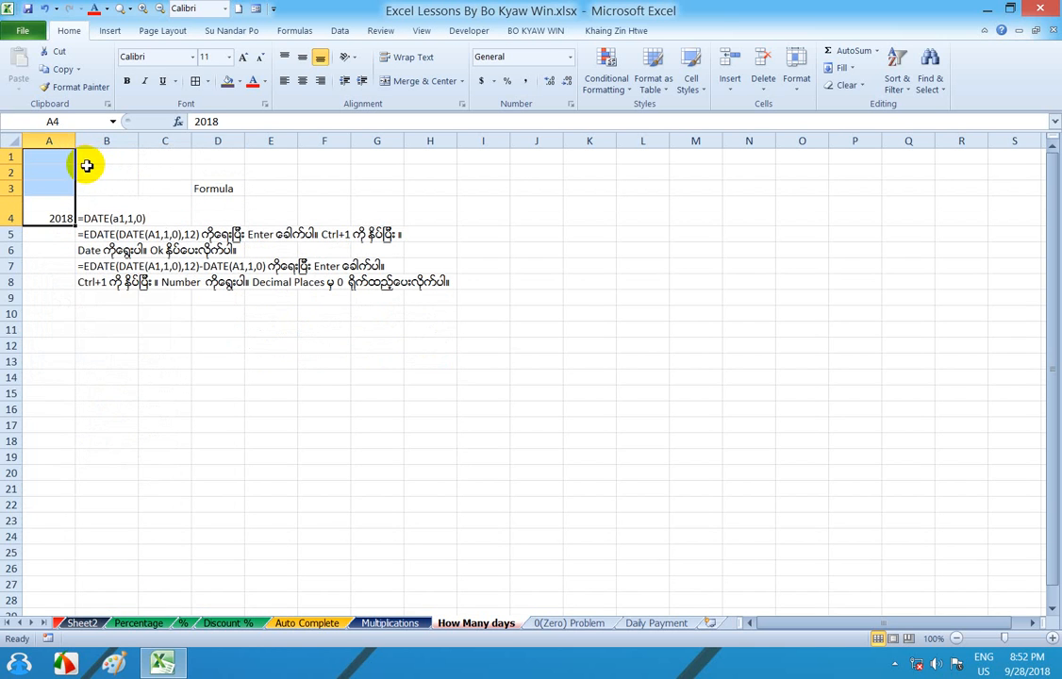
# - Insert two entire blank rows at rows 1 and 2, above the formula notes
pyautogui.moveTo(99, 159); pyautogui.dragTo(100, 176)
pyautogui.rightClick(100, 174)
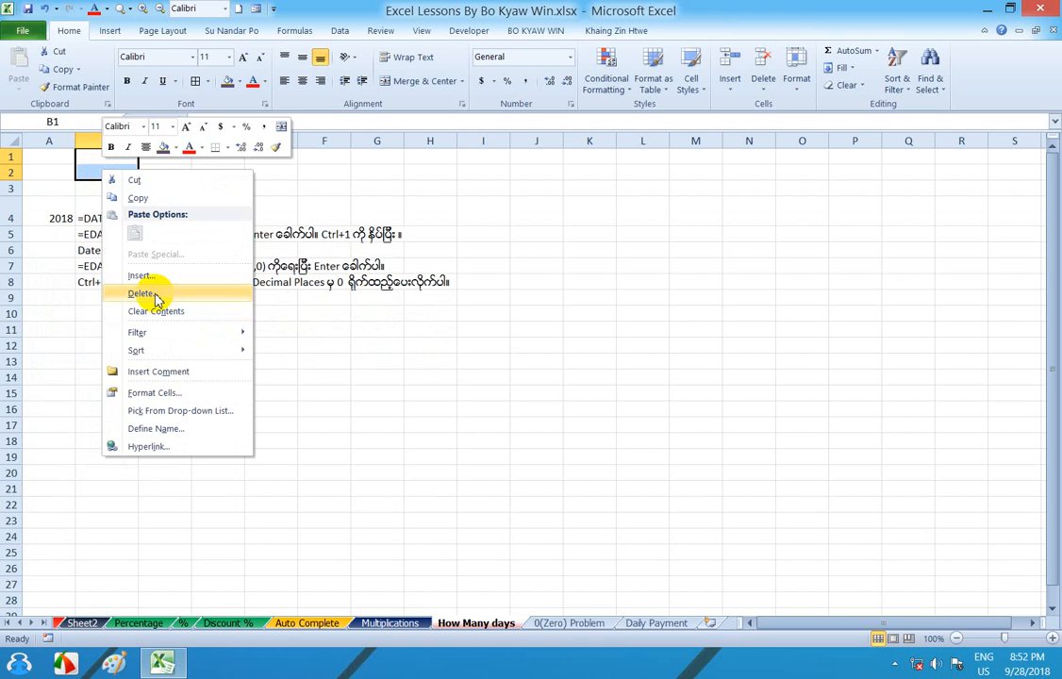
pyautogui.click(146, 275)
pyautogui.click(132, 276)
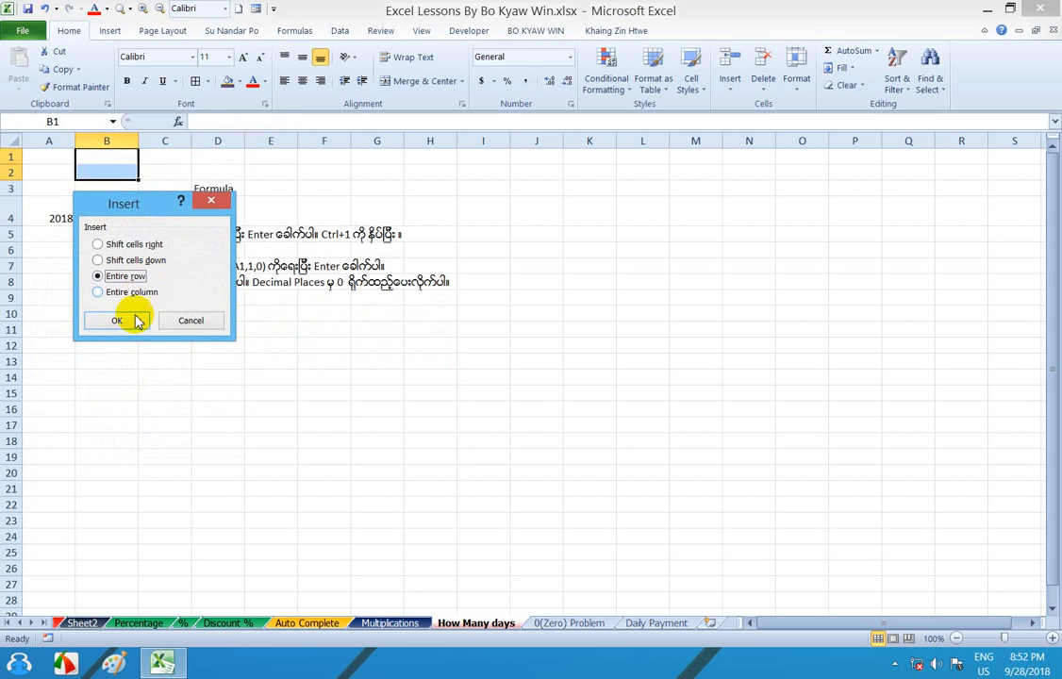
pyautogui.click(135, 322)
# - Insert four more entire blank rows at rows 1 to 4 of the sheet
pyautogui.moveTo(114, 156); pyautogui.dragTo(120, 199)
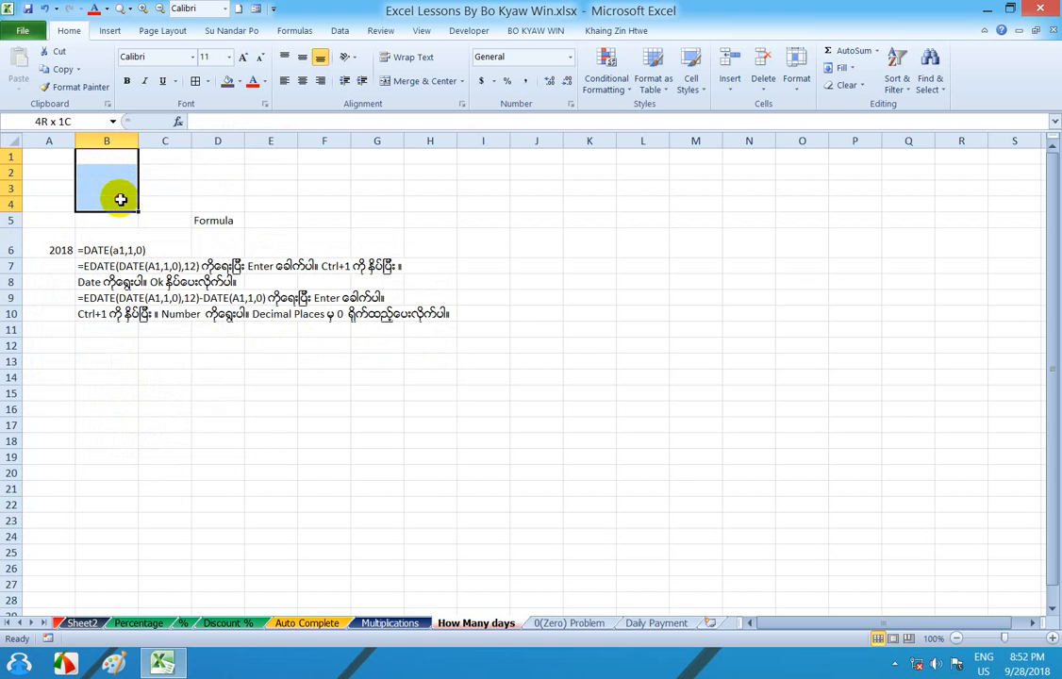
pyautogui.rightClick(119, 189)
pyautogui.click(176, 289)
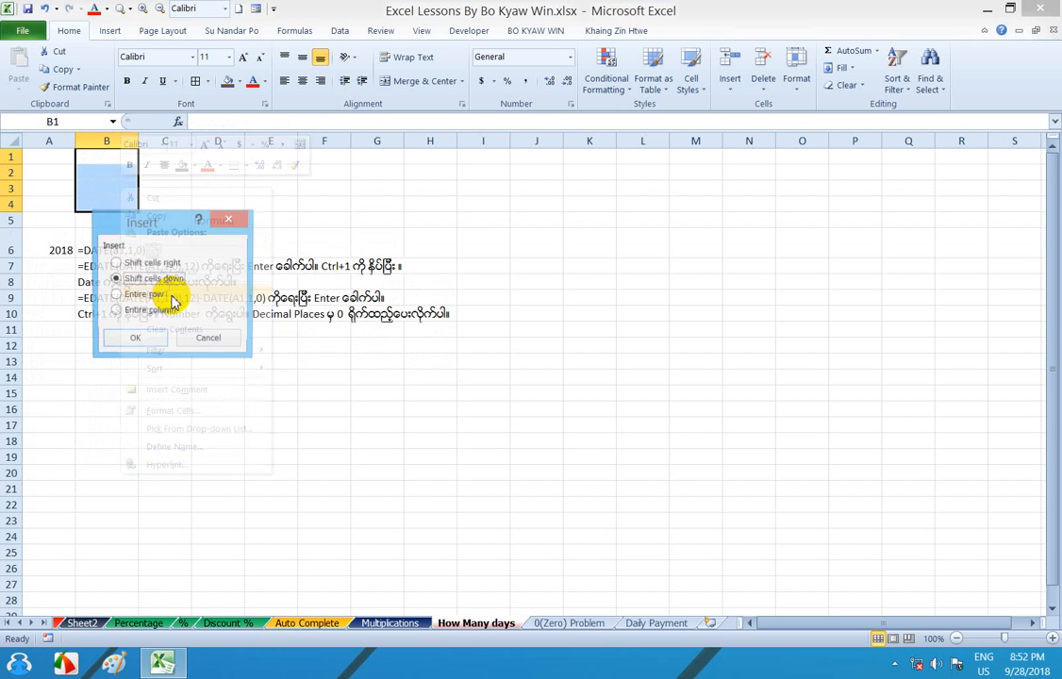
pyautogui.click(151, 296)
pyautogui.click(146, 338)
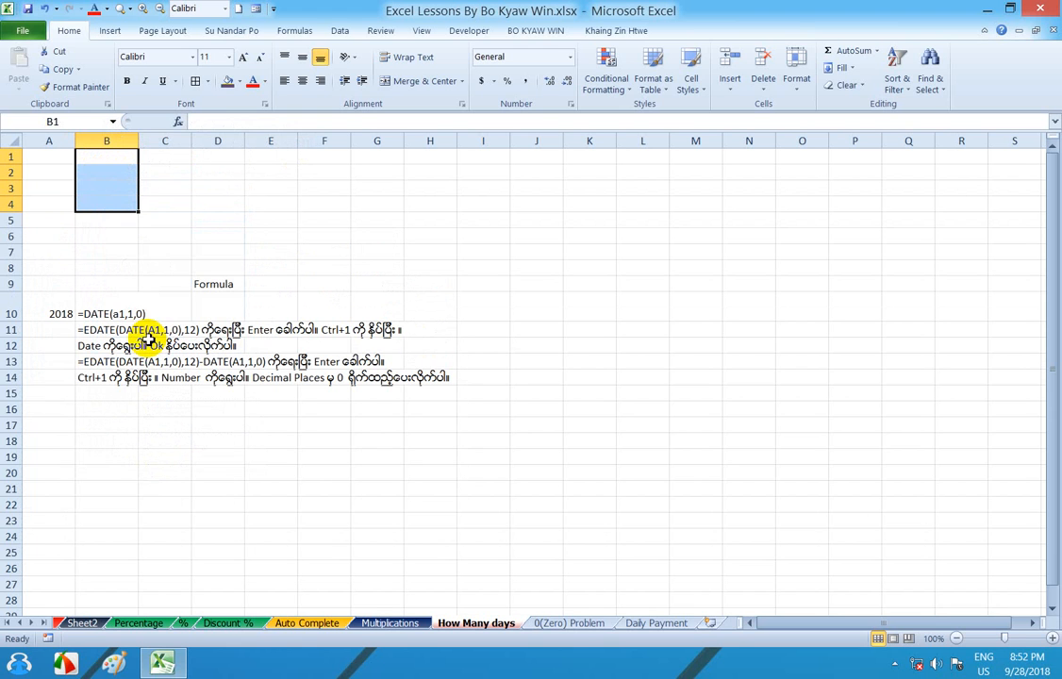
# - Enter the year 1988 in cell A2 and select the adjacent cell B2
pyautogui.click(58, 175)
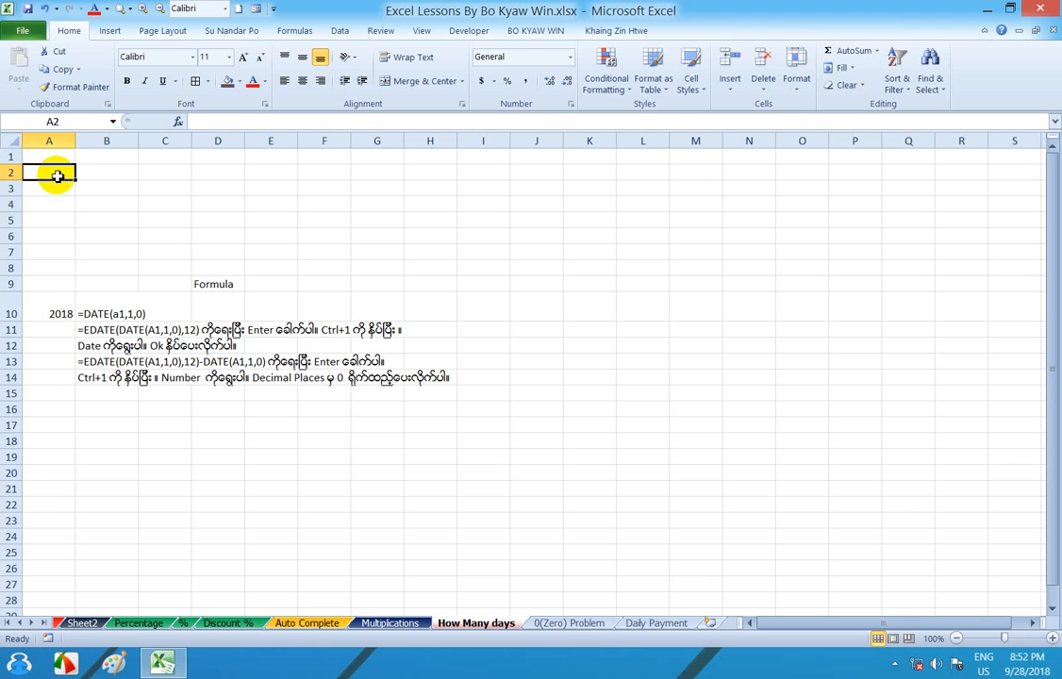
pyautogui.write('1988')
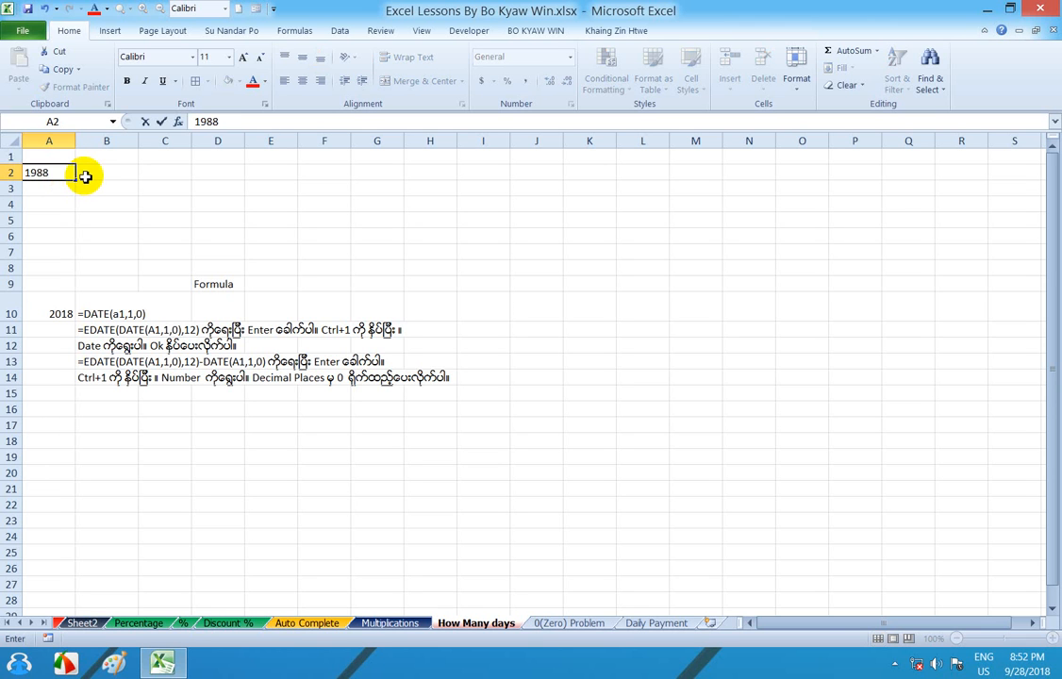
pyautogui.click(84, 176)
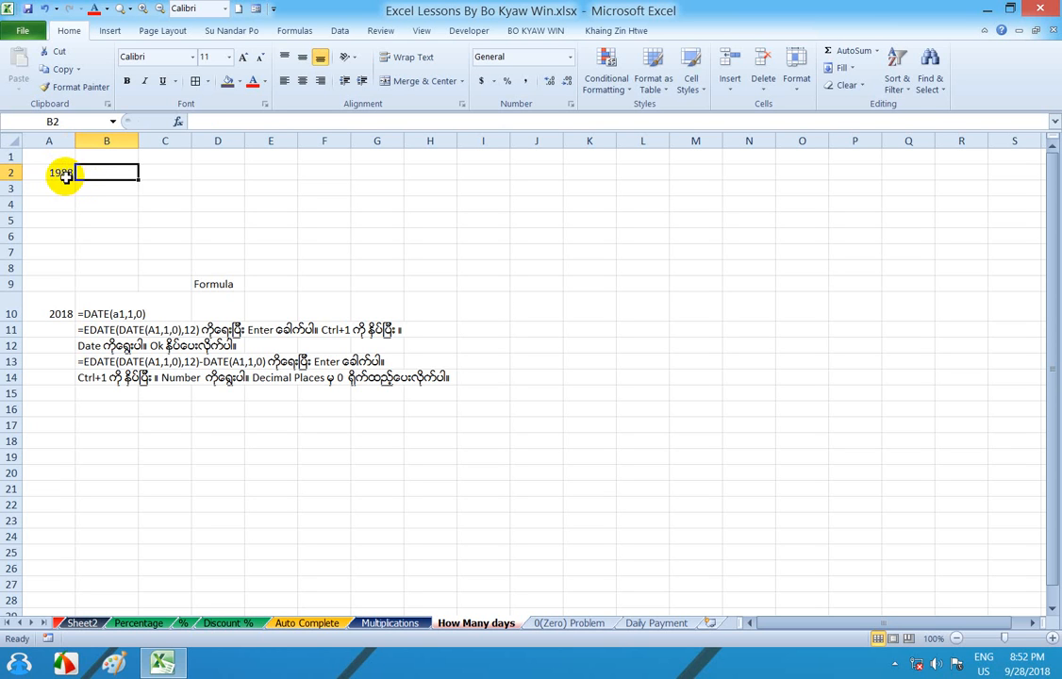
pyautogui.click(58, 173)
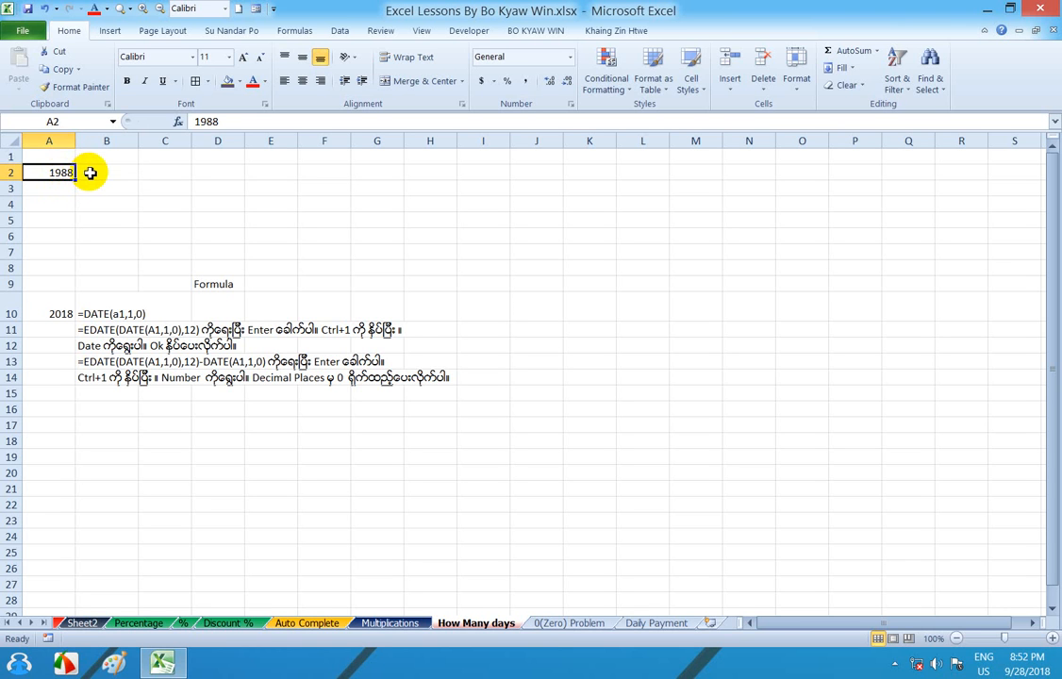
pyautogui.click(85, 172)
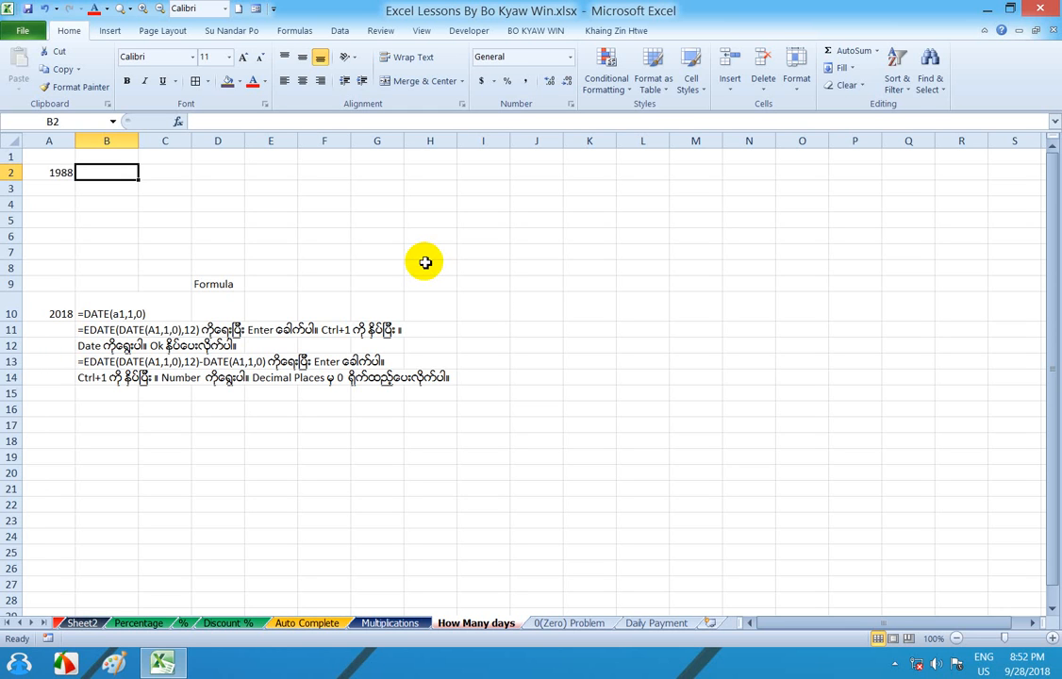
# - Enter the formula =DATE(A2,1,0) in cell B2 beside the year 1988
pyautogui.write('=')
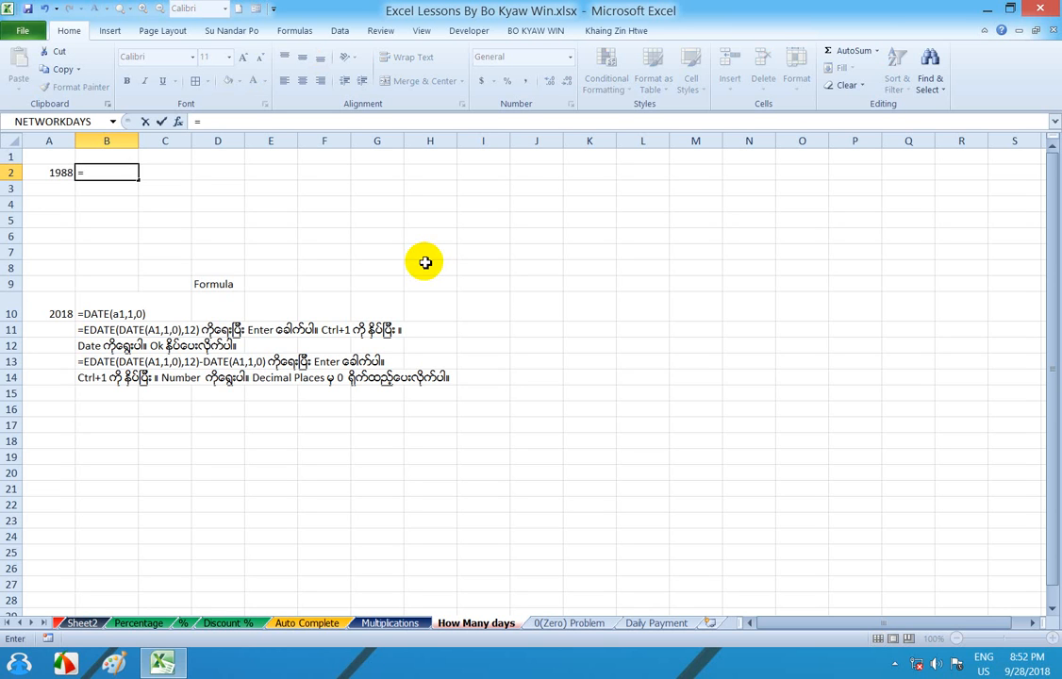
pyautogui.write('Date')
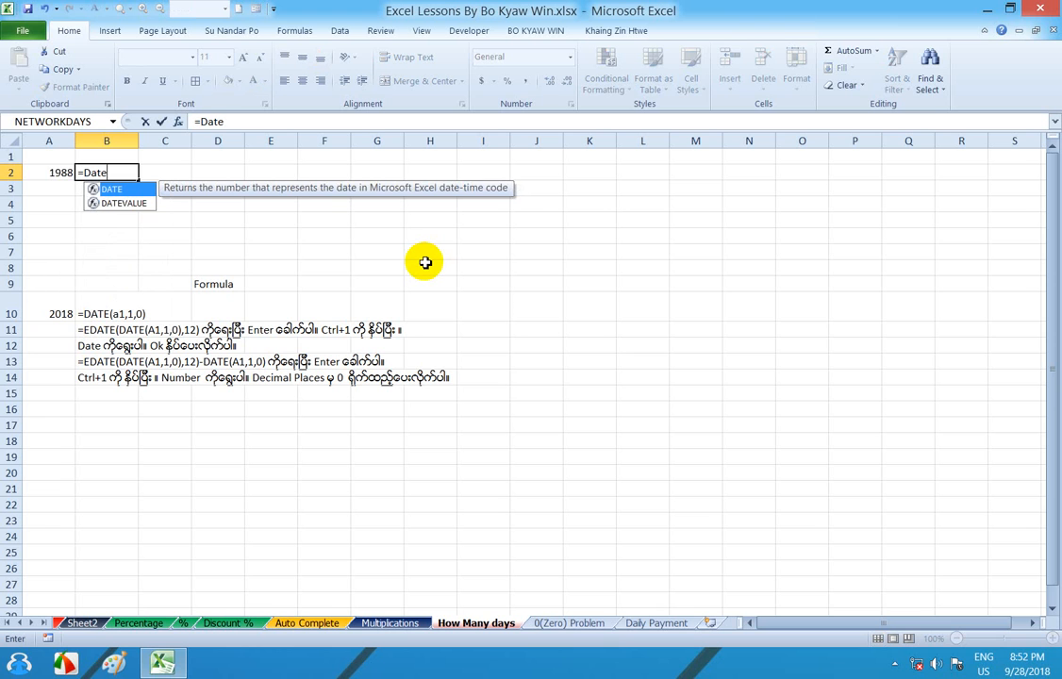
pyautogui.write('(')
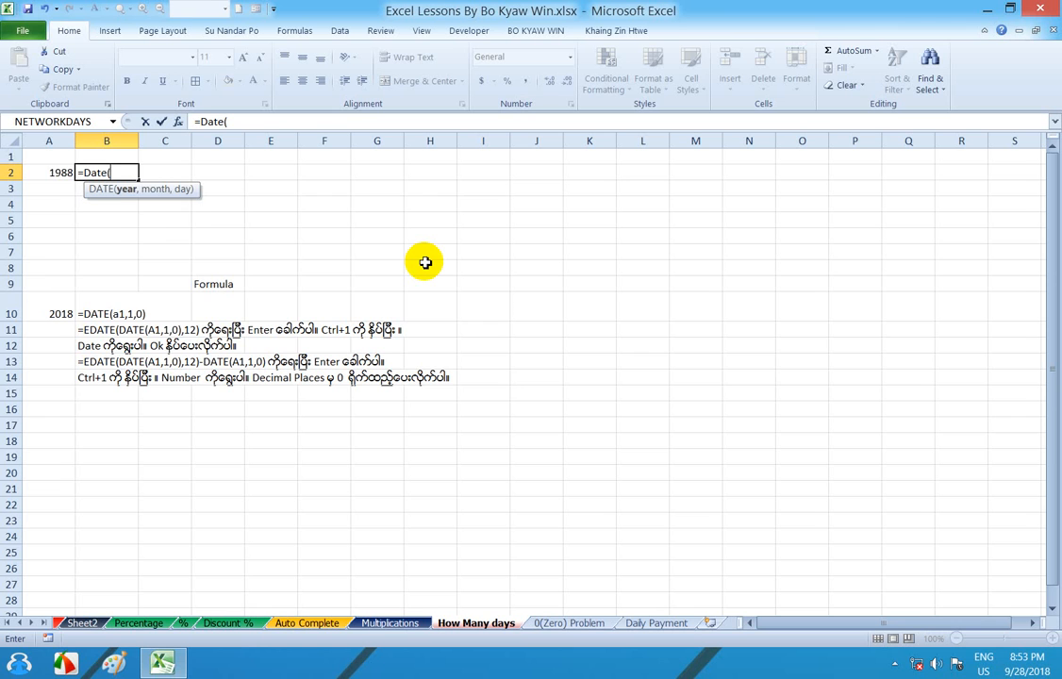
pyautogui.write('A2,')
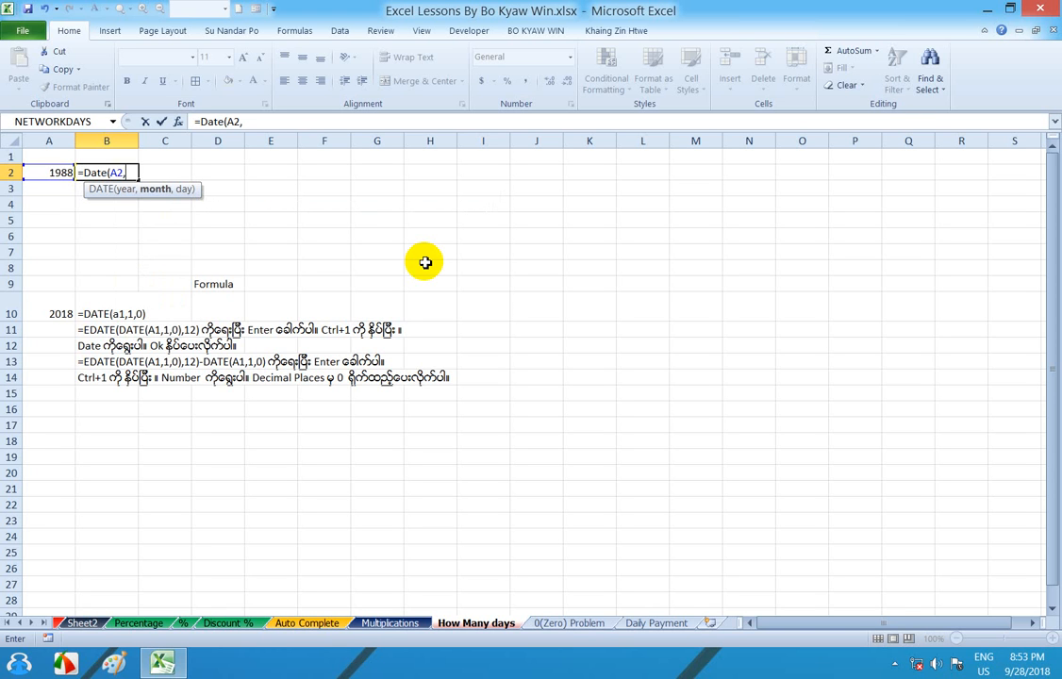
pyautogui.write('1,0')
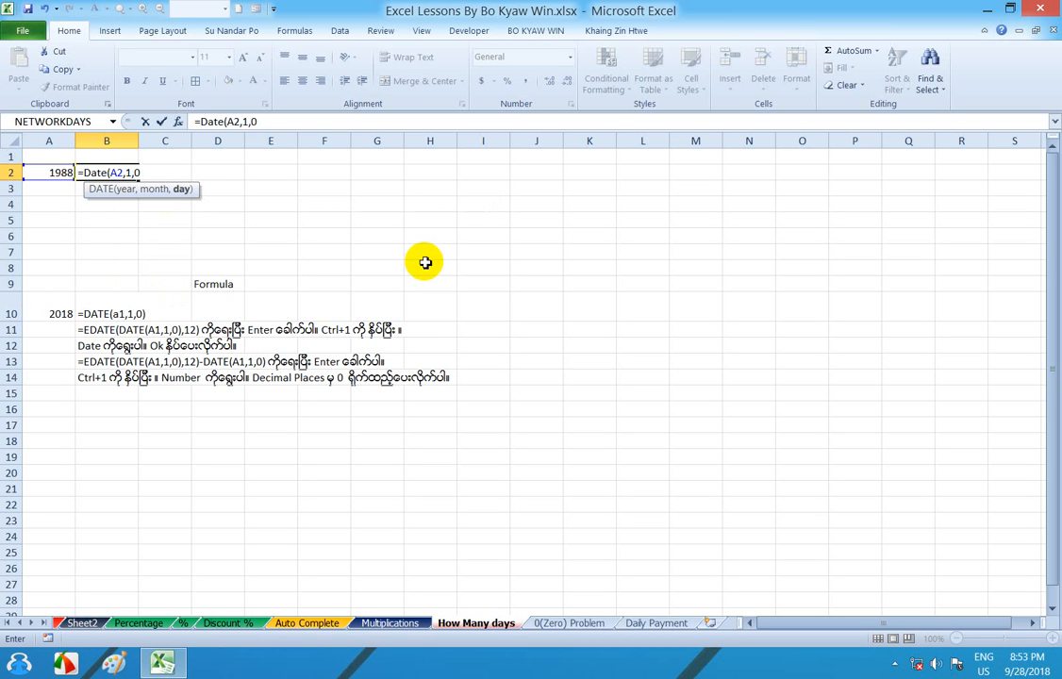
pyautogui.write(')')
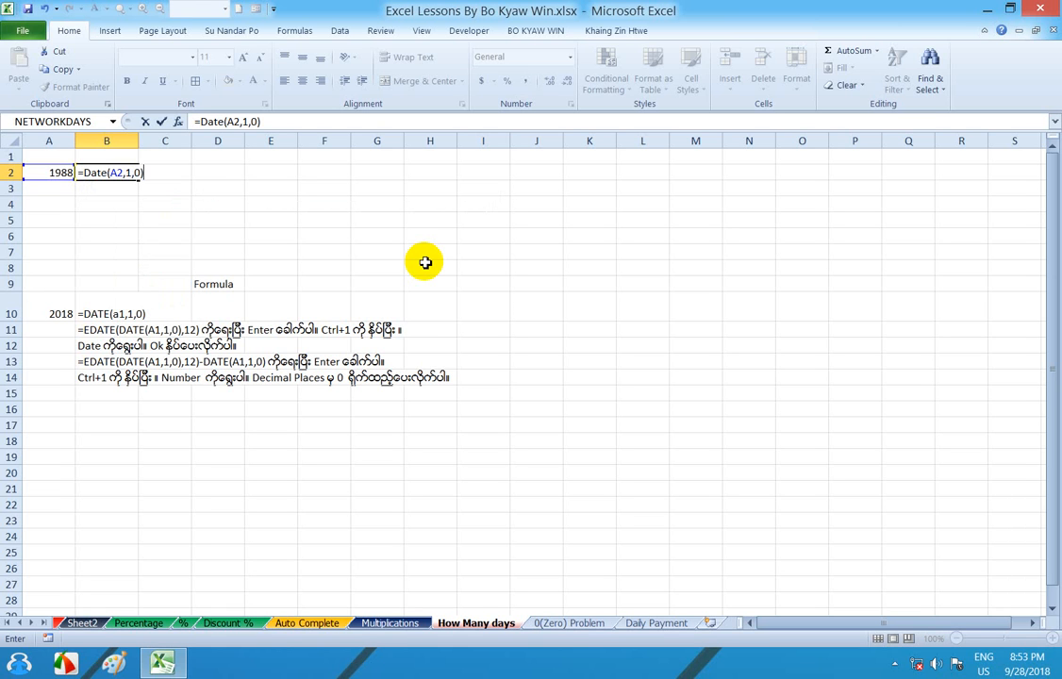
pyautogui.press('Return')
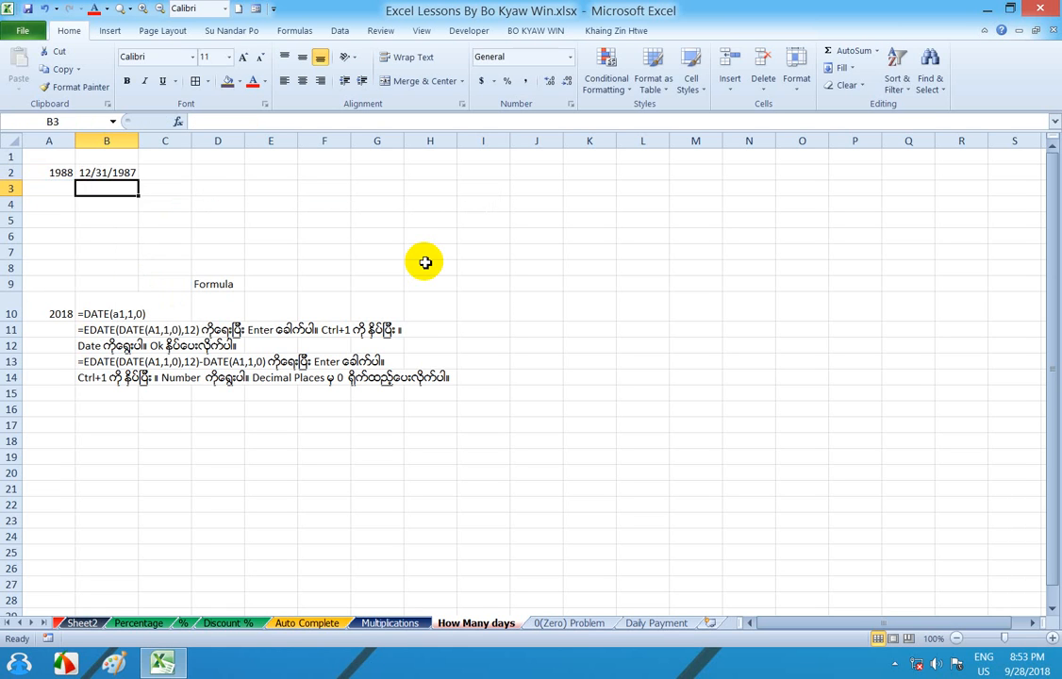
pyautogui.click(95, 173)
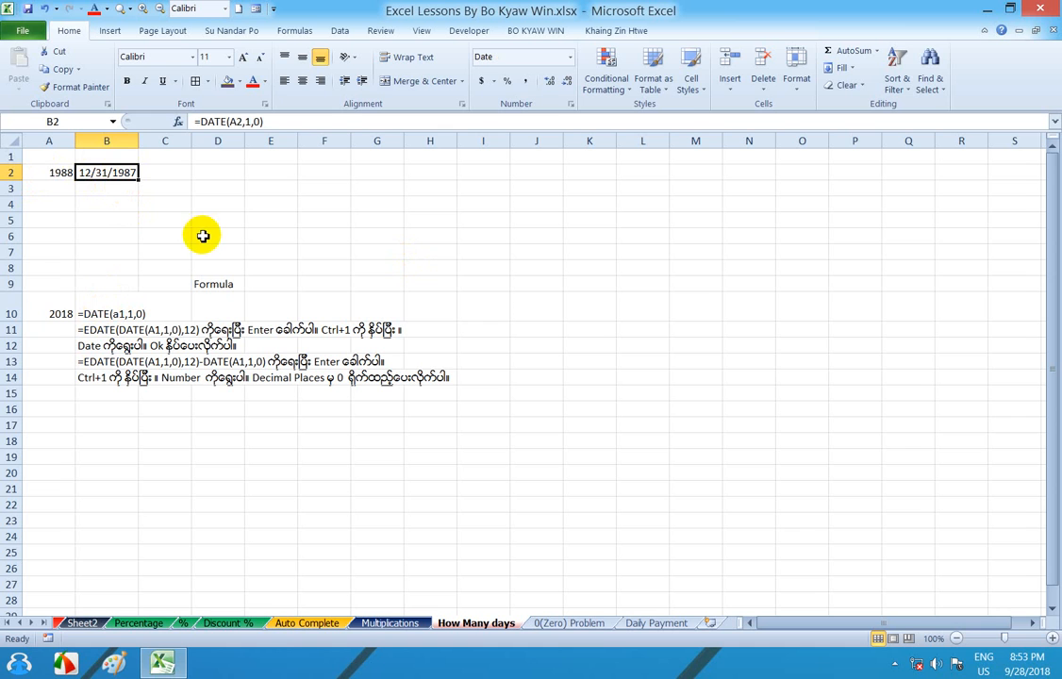
pyautogui.click(50, 173)
pyautogui.click(109, 175)
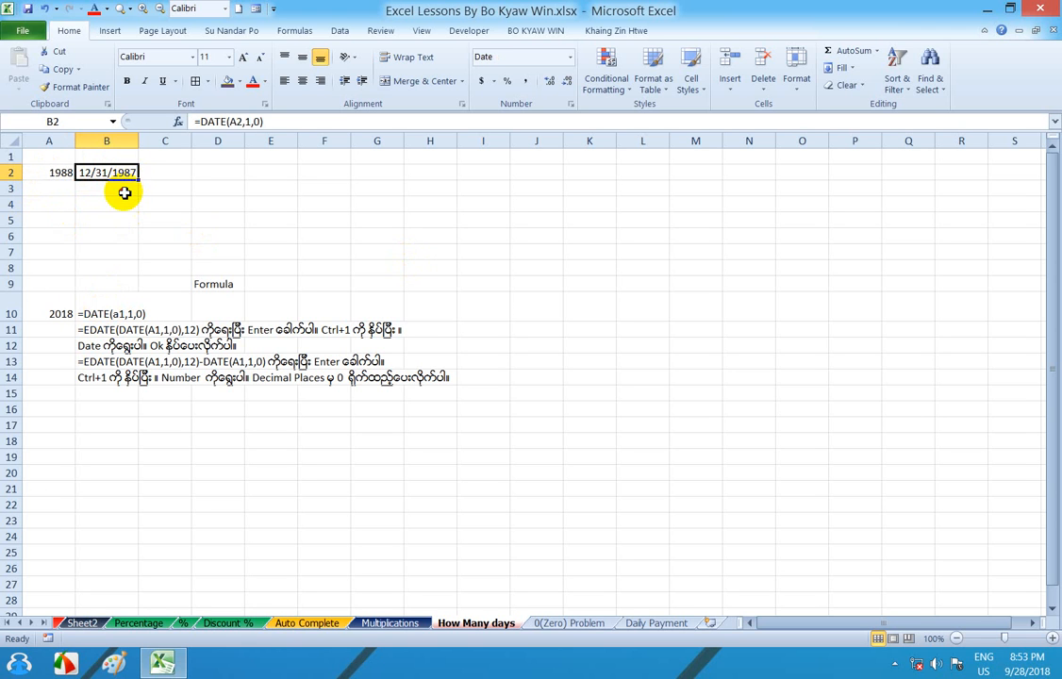
# - Enter the formula =EDATE(DATE(A2,1,0),12) in cell B3 and reselect that cell
pyautogui.click(128, 190)
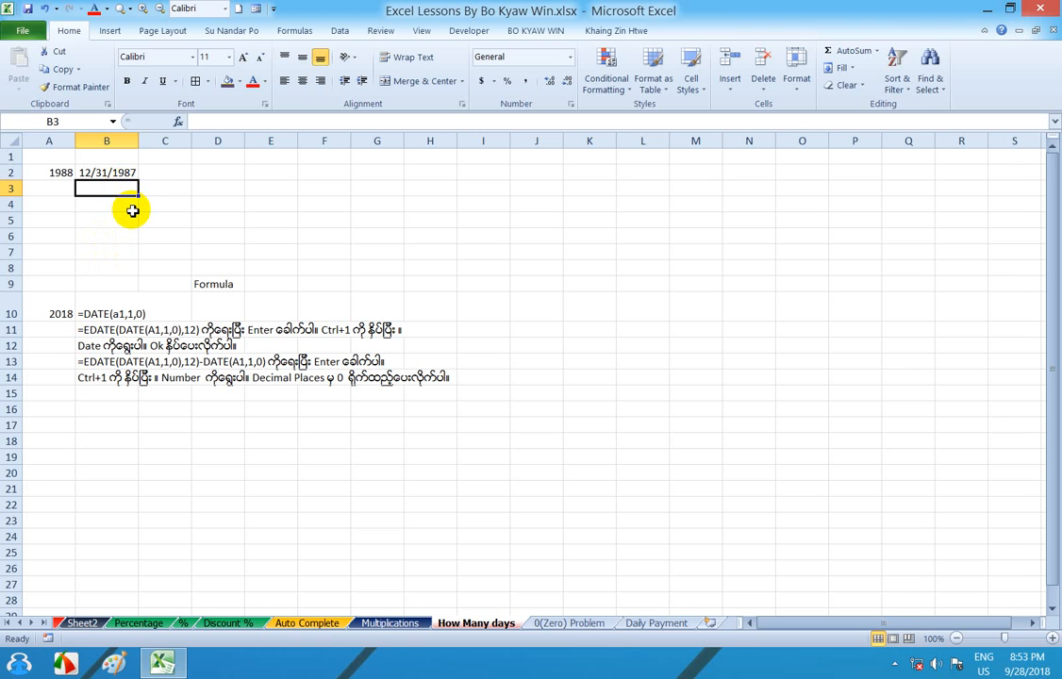
pyautogui.write('=')
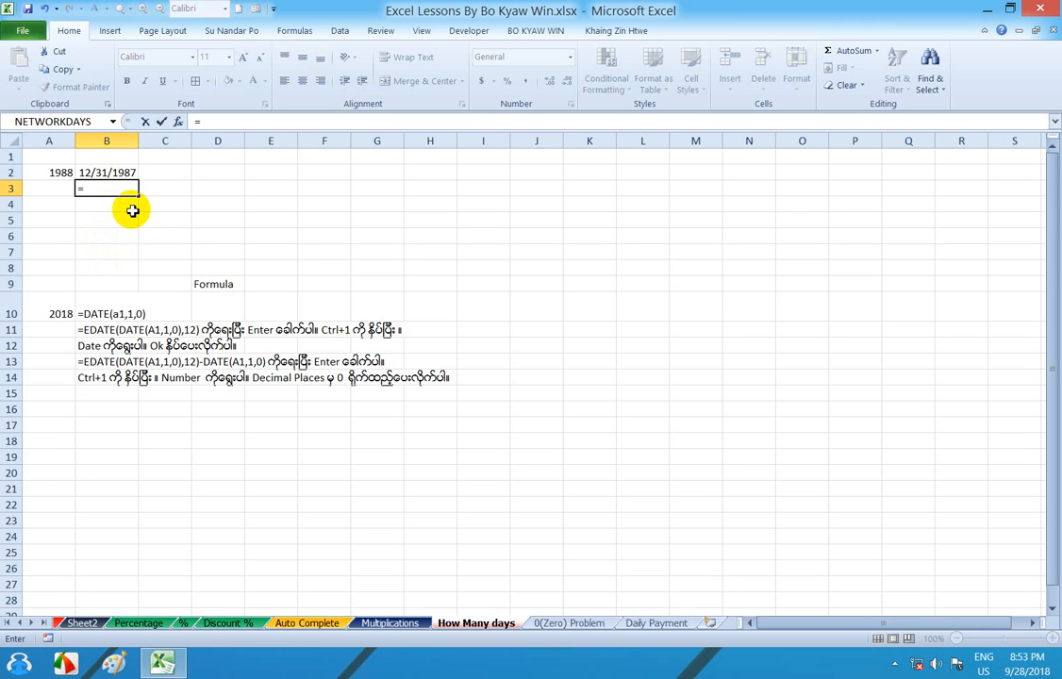
pyautogui.write('EDATE')
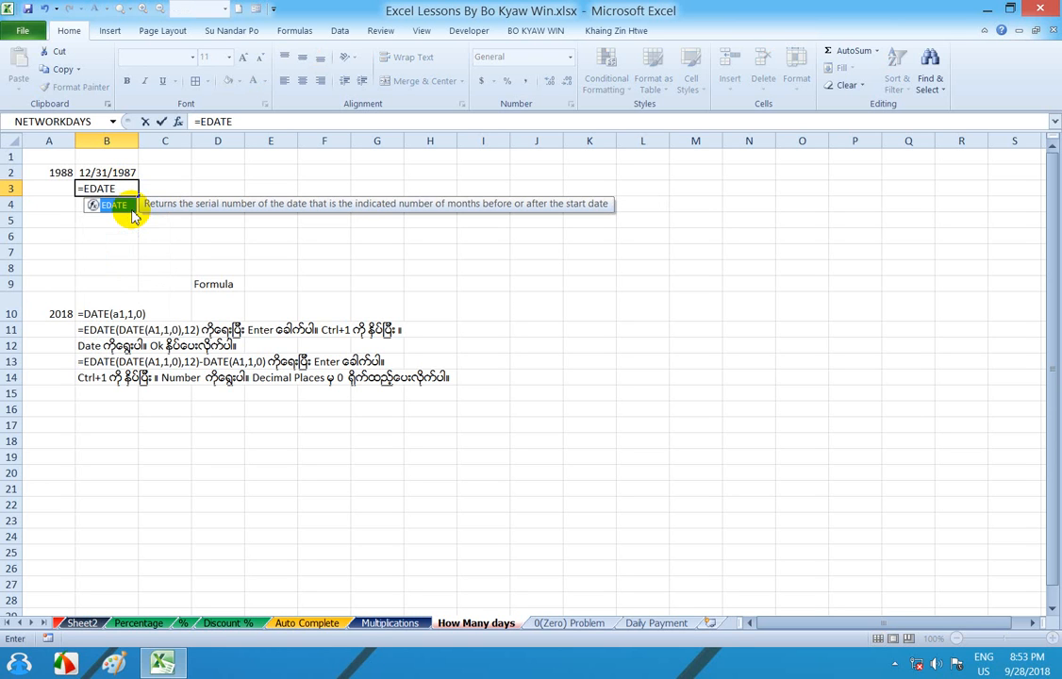
pyautogui.write('(')
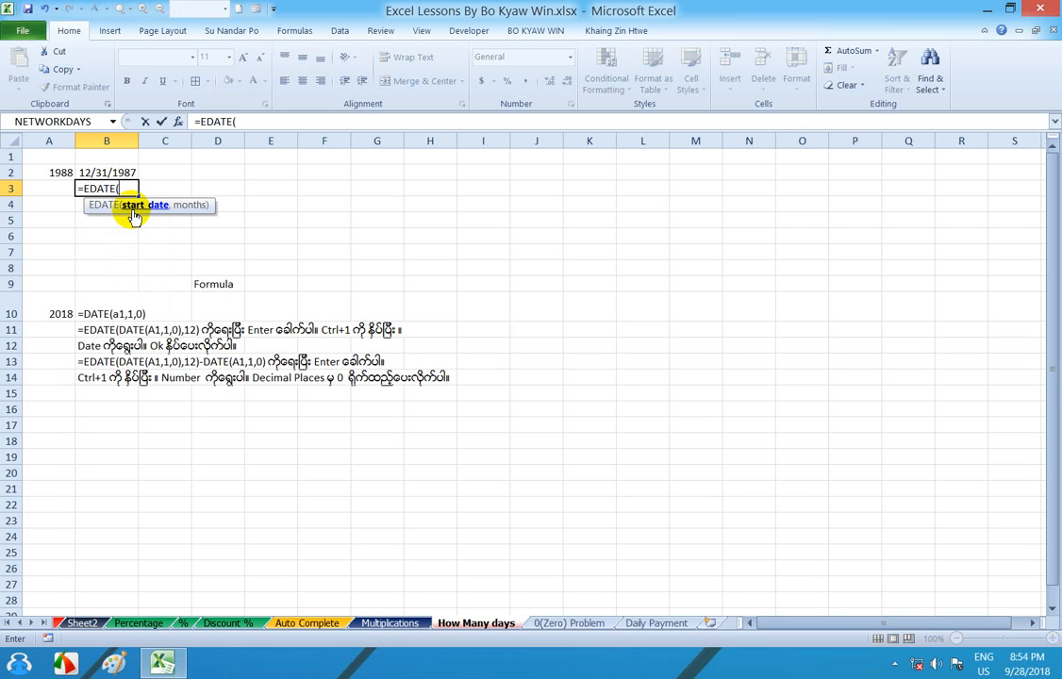
pyautogui.write('DATE')
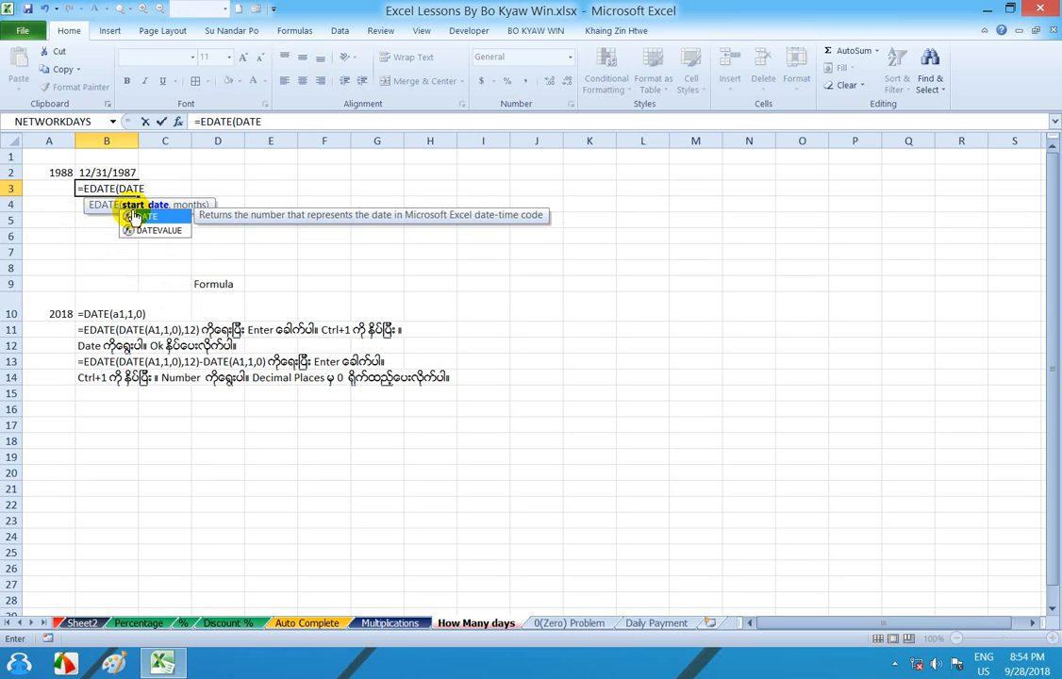
pyautogui.doubleClick(133, 216)
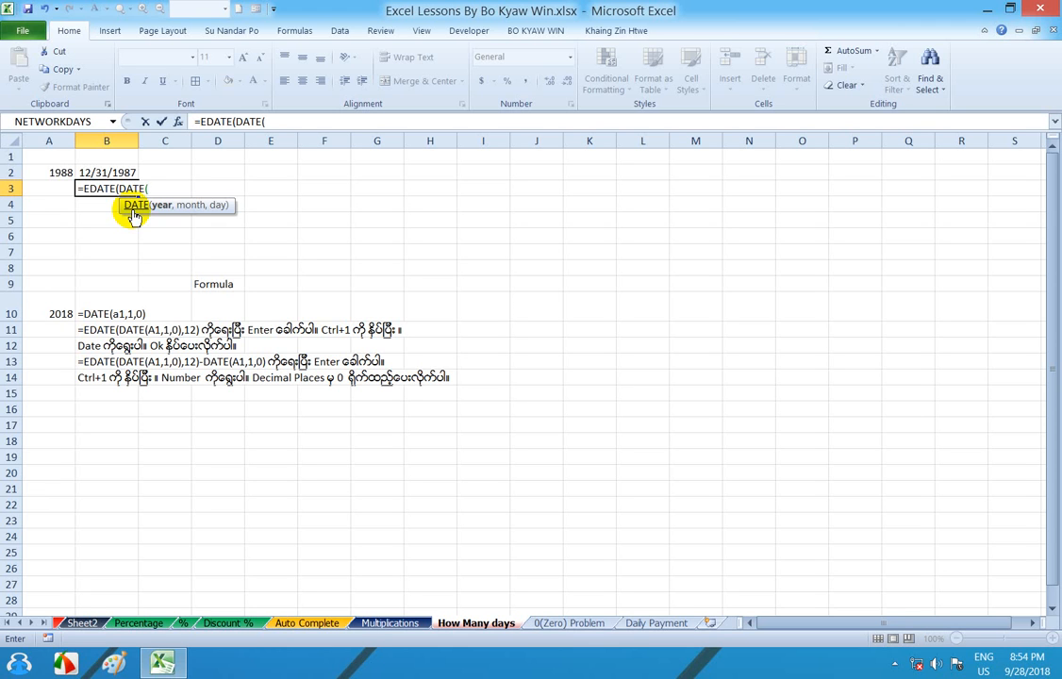
pyautogui.write('a2,1')
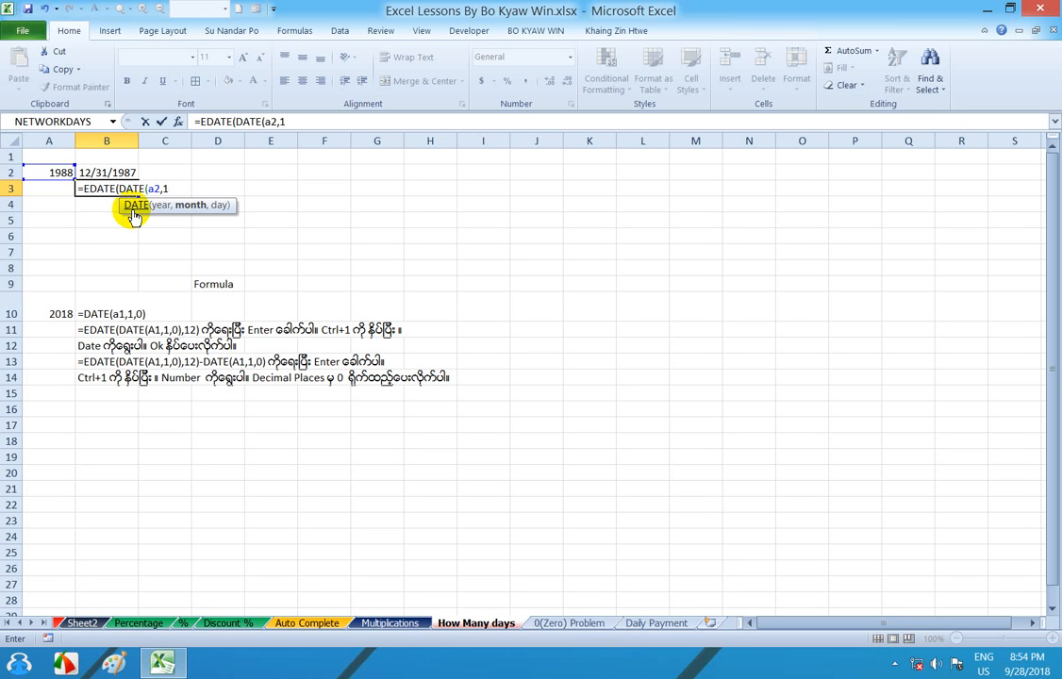
pyautogui.write(',0)')
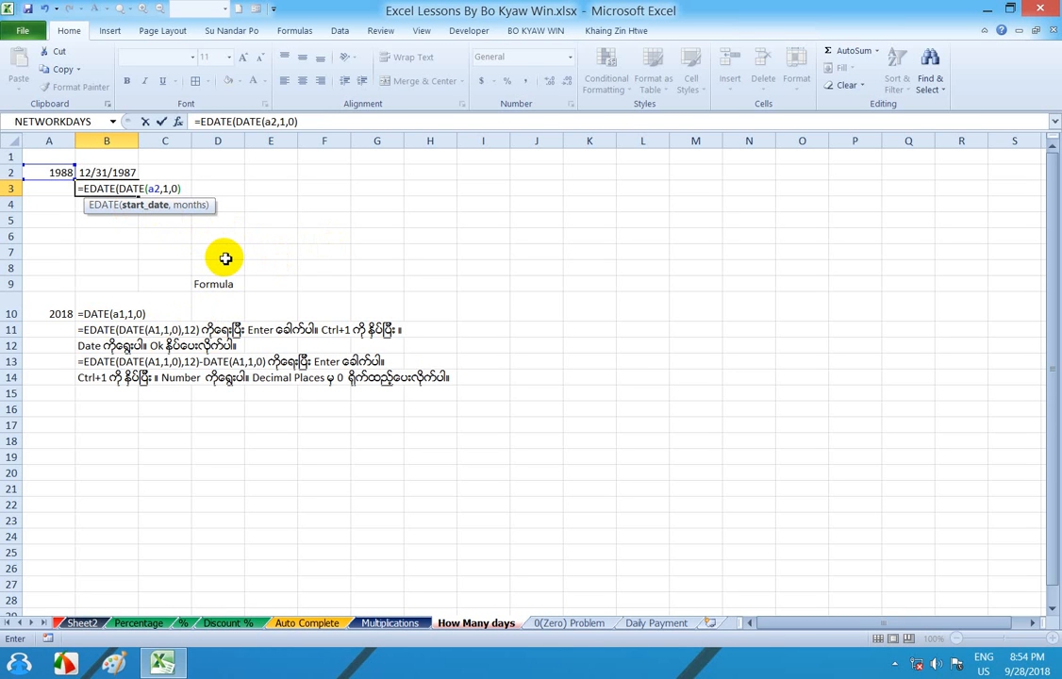
pyautogui.write(',12)')
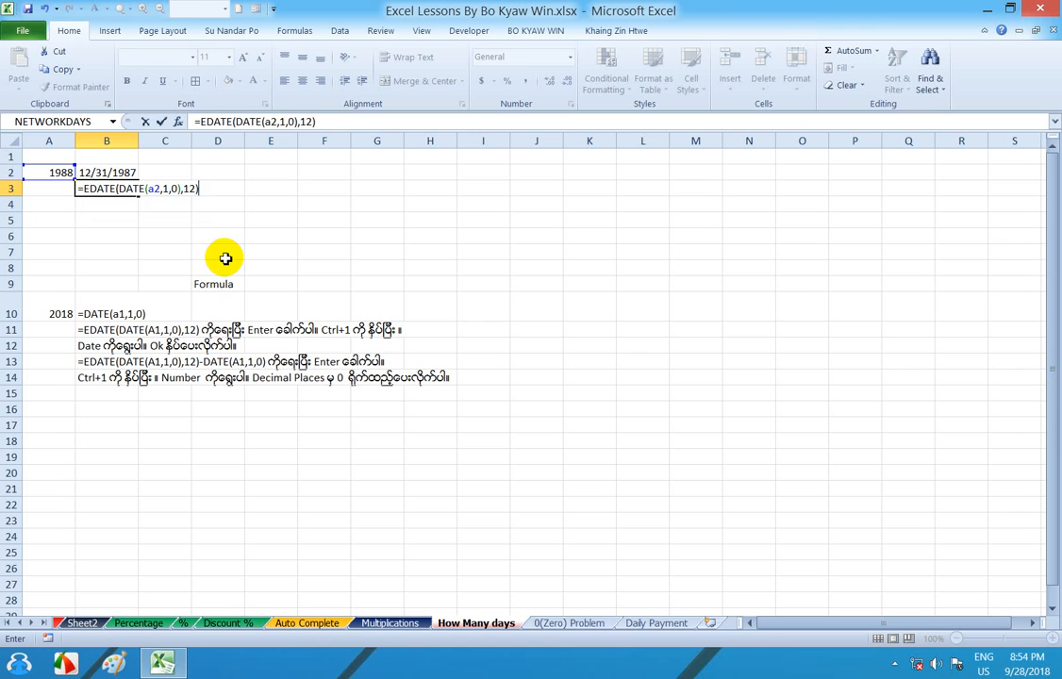
pyautogui.press('Return')
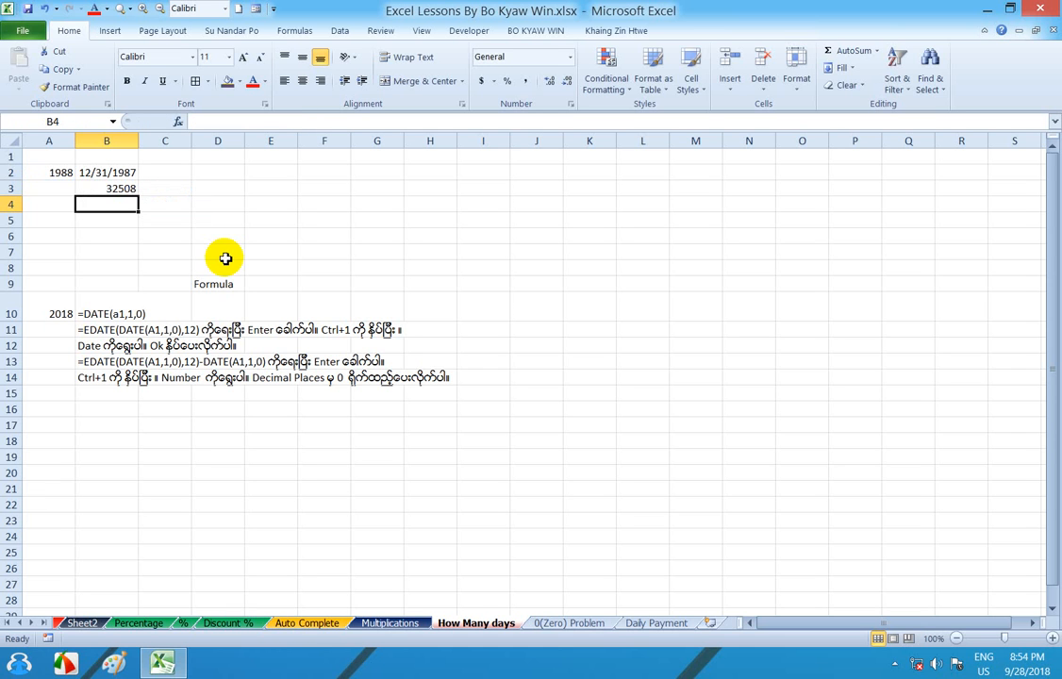
pyautogui.click(103, 190)
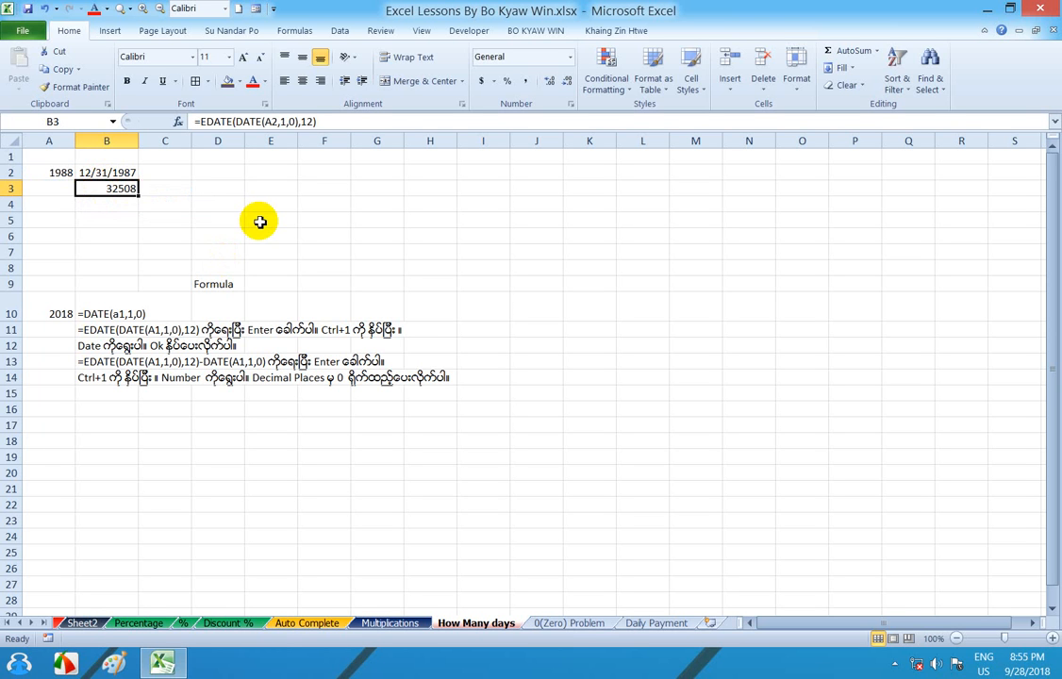
pyautogui.hotkey('ctrl', '1')
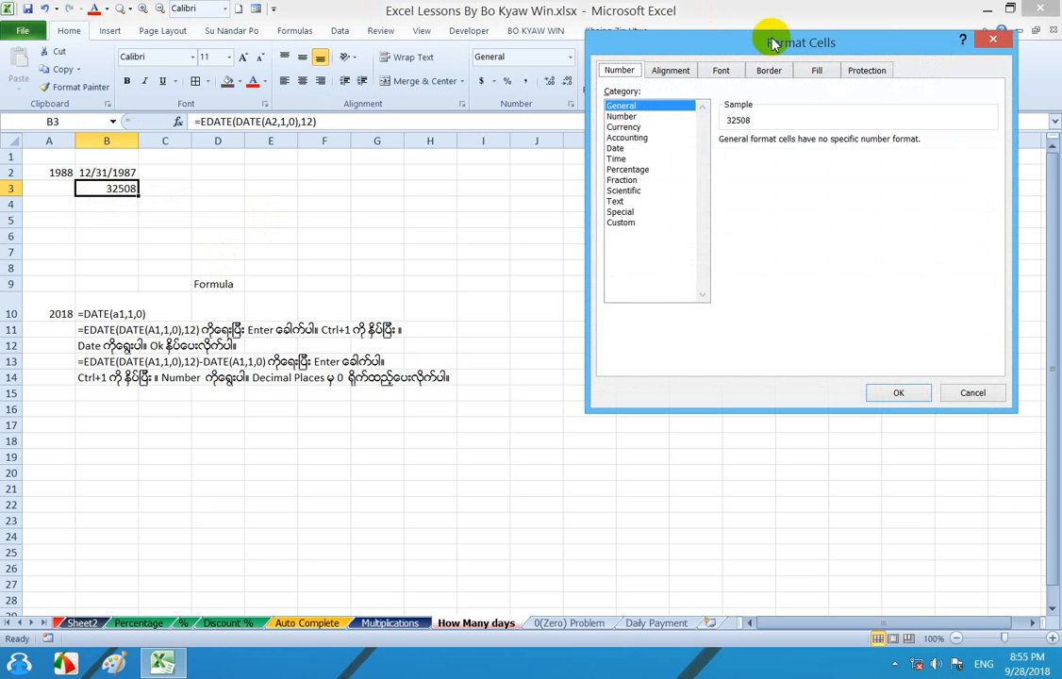
pyautogui.moveTo(789, 42); pyautogui.dragTo(620, 179)
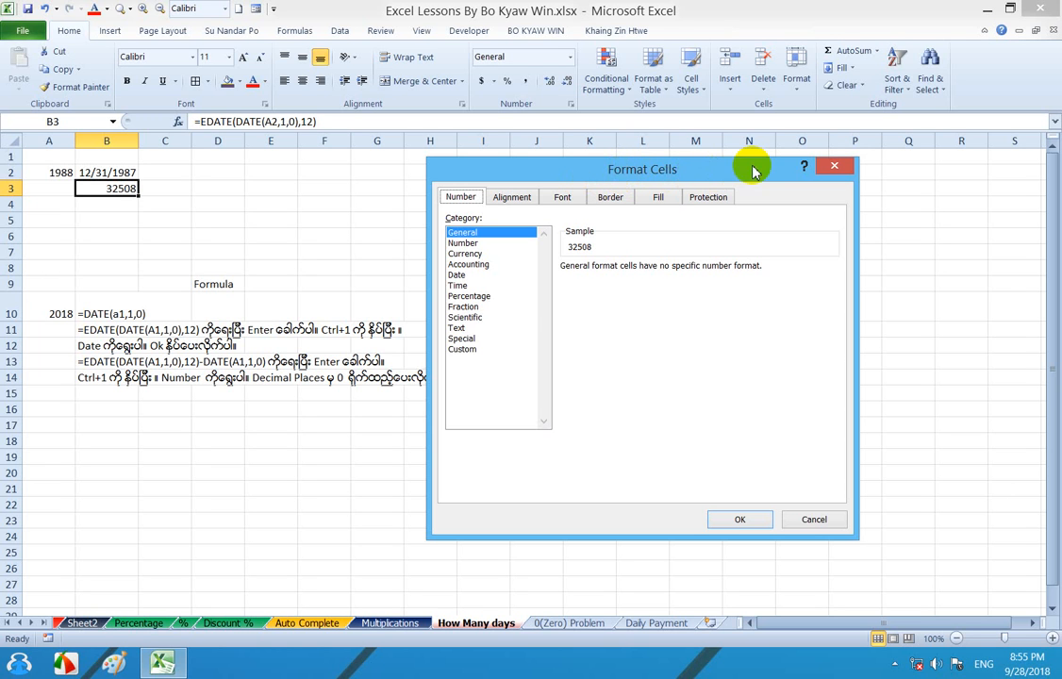
pyautogui.click(832, 165)
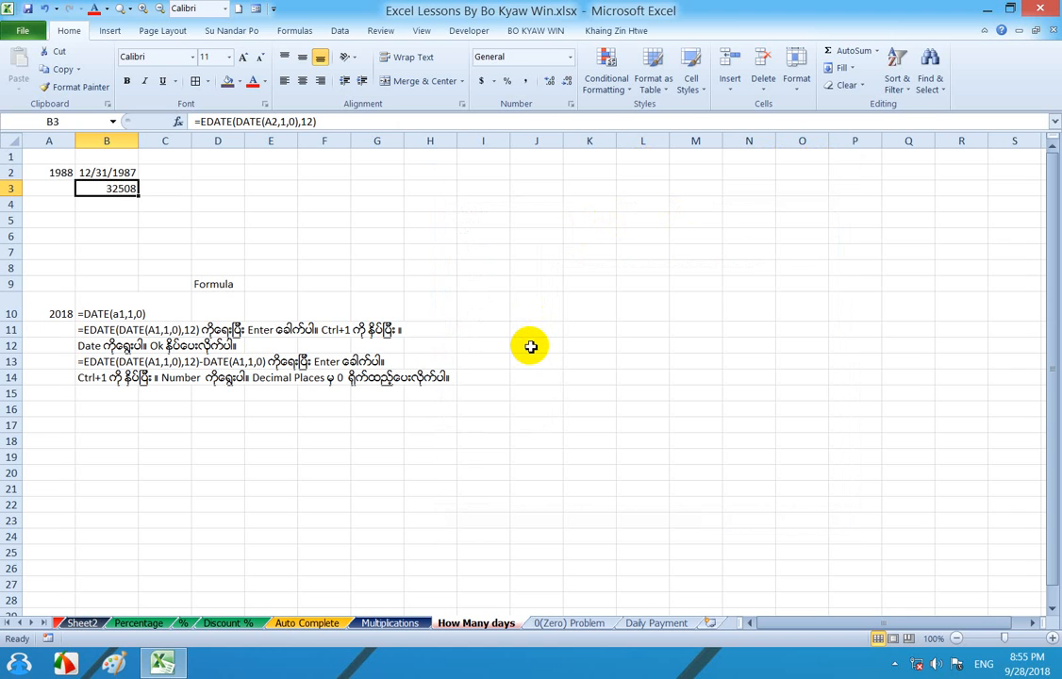
pyautogui.hotkey('ctrl', '1')
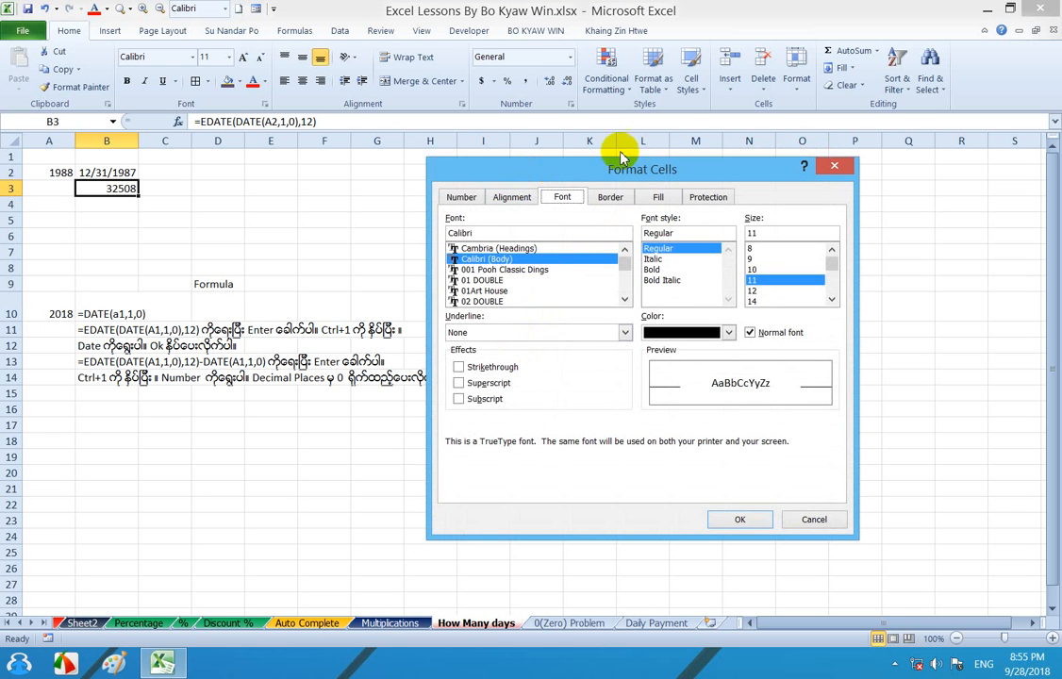
pyautogui.moveTo(618, 165); pyautogui.dragTo(638, 145)
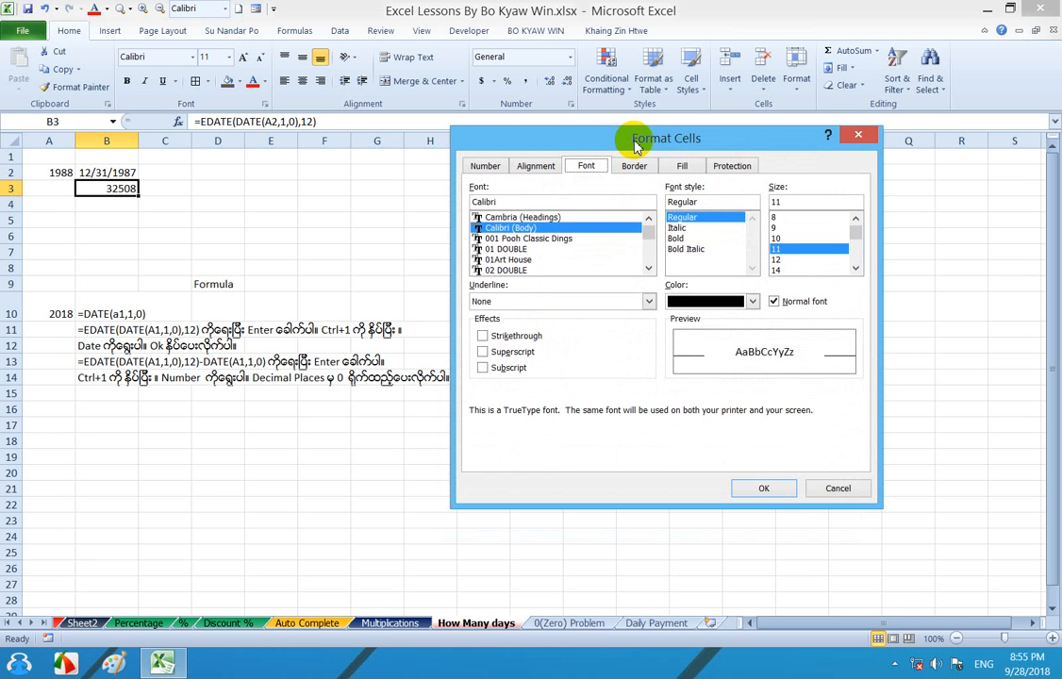
pyautogui.click(860, 135)
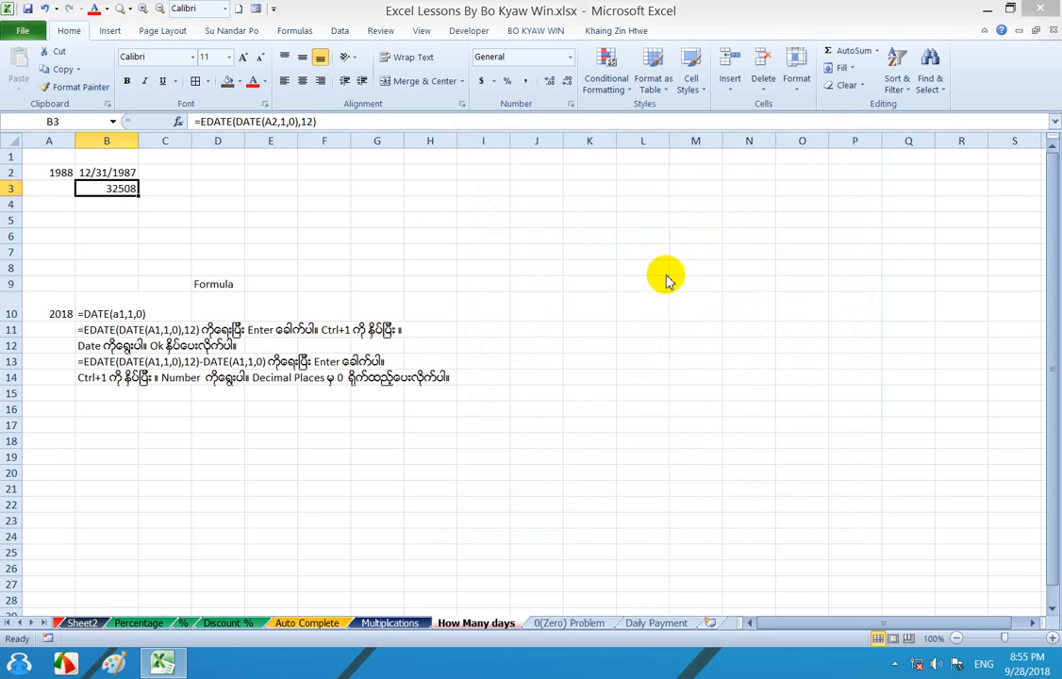
pyautogui.hotkey('ctrl', '1')
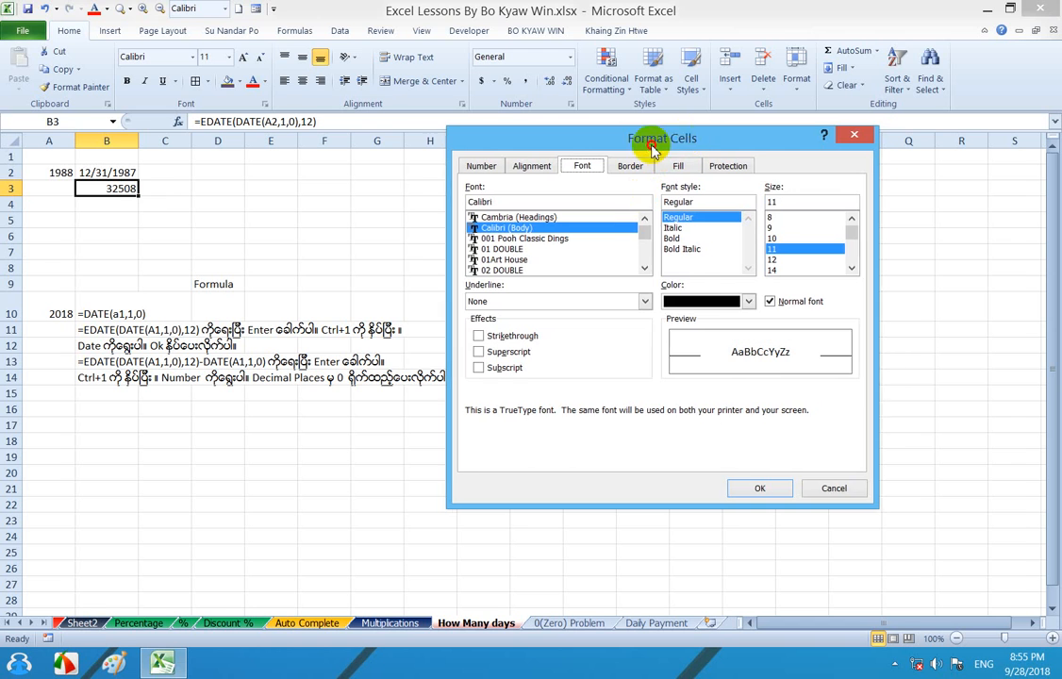
pyautogui.moveTo(694, 140); pyautogui.dragTo(626, 141)
pyautogui.click(792, 140)
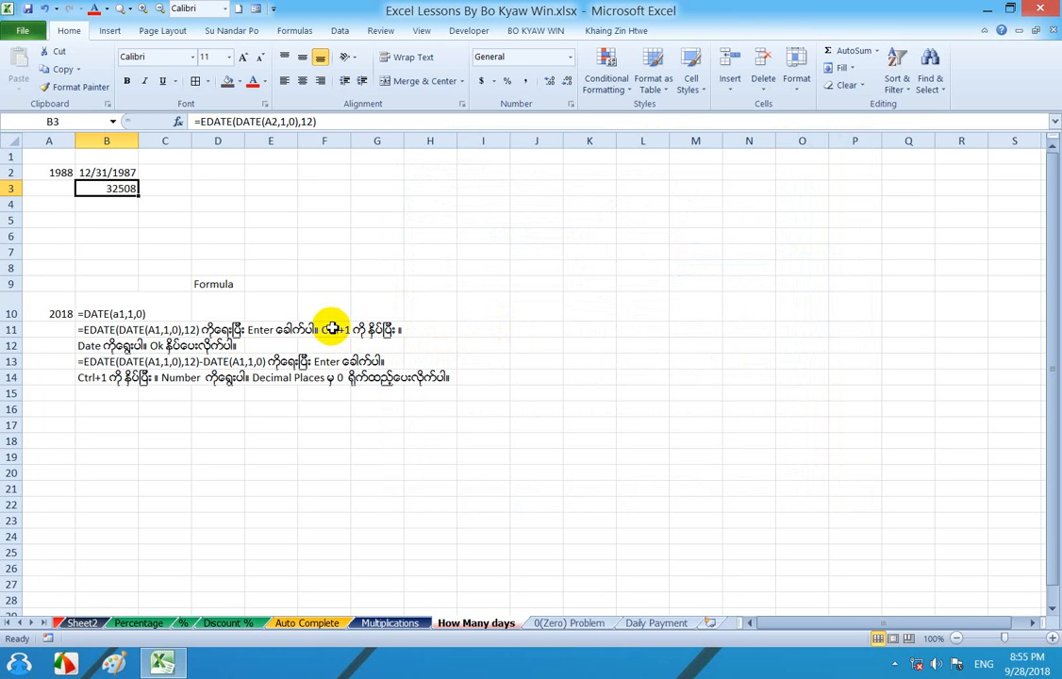
pyautogui.hotkey('ctrl', '1')
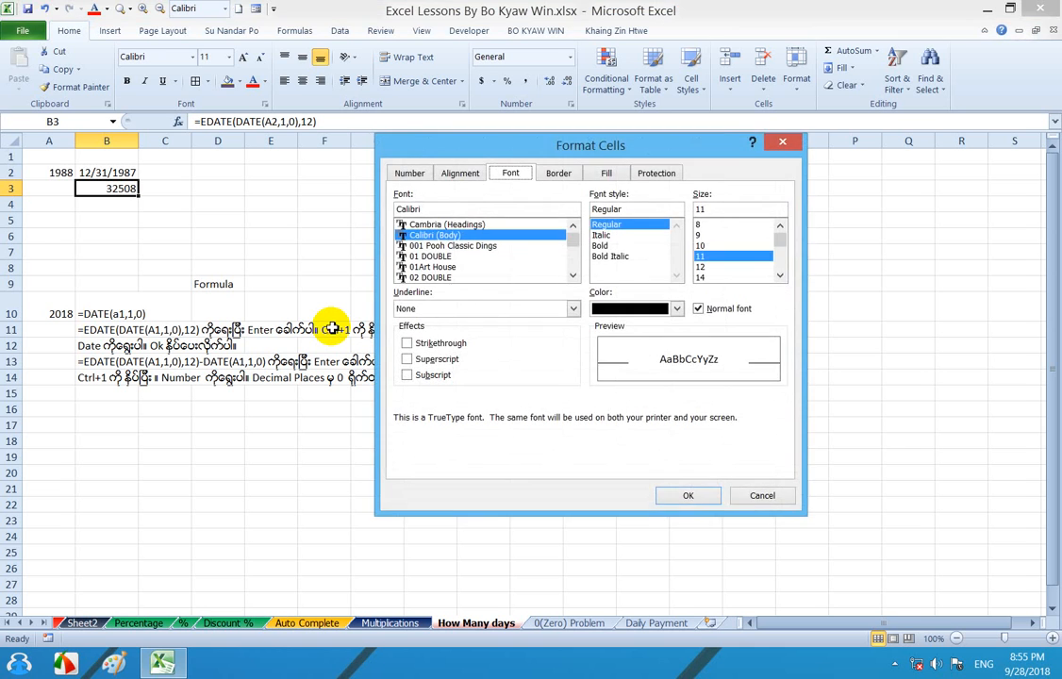
pyautogui.press('Escape')
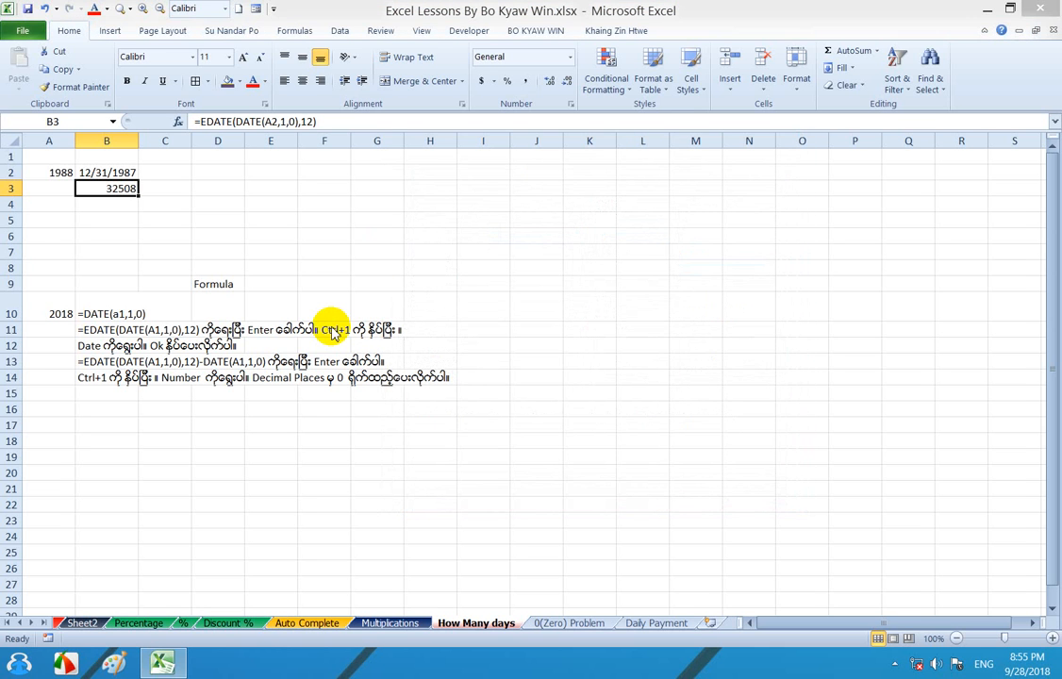
pyautogui.hotkey('ctrl', '1')
pyautogui.press('Escape')
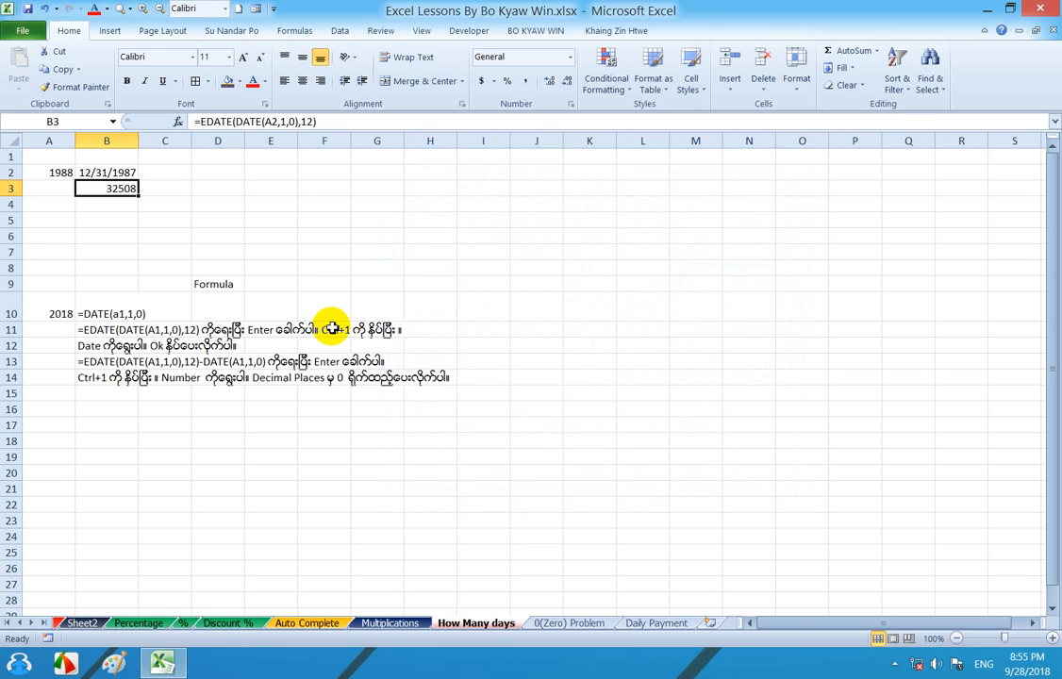
pyautogui.hotkey('ctrl', '1')
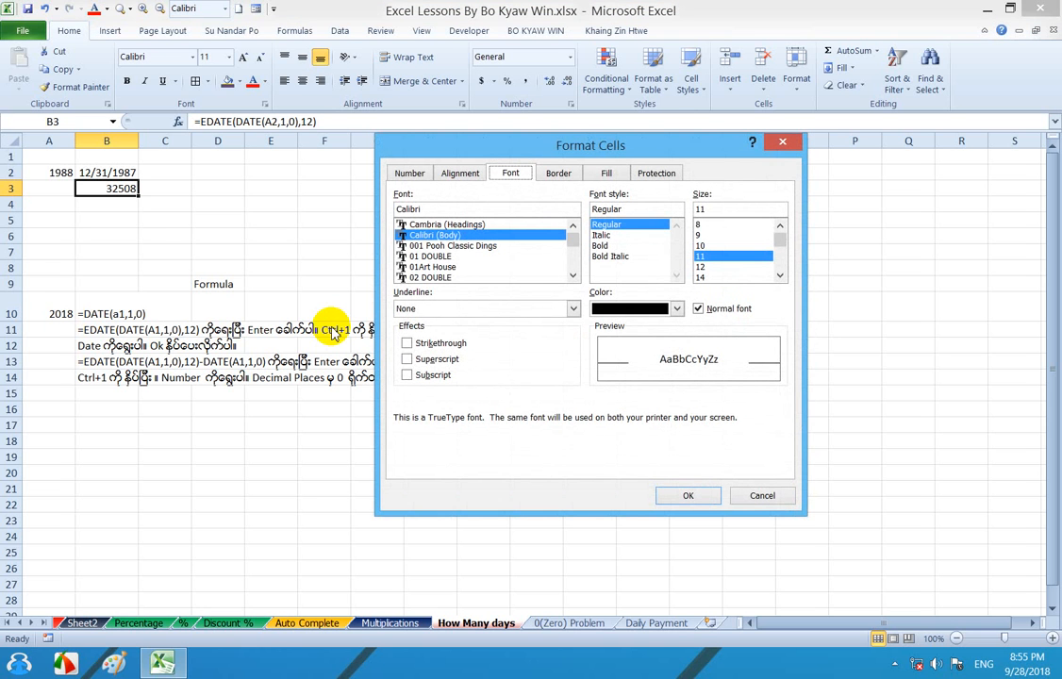
pyautogui.click(779, 144)
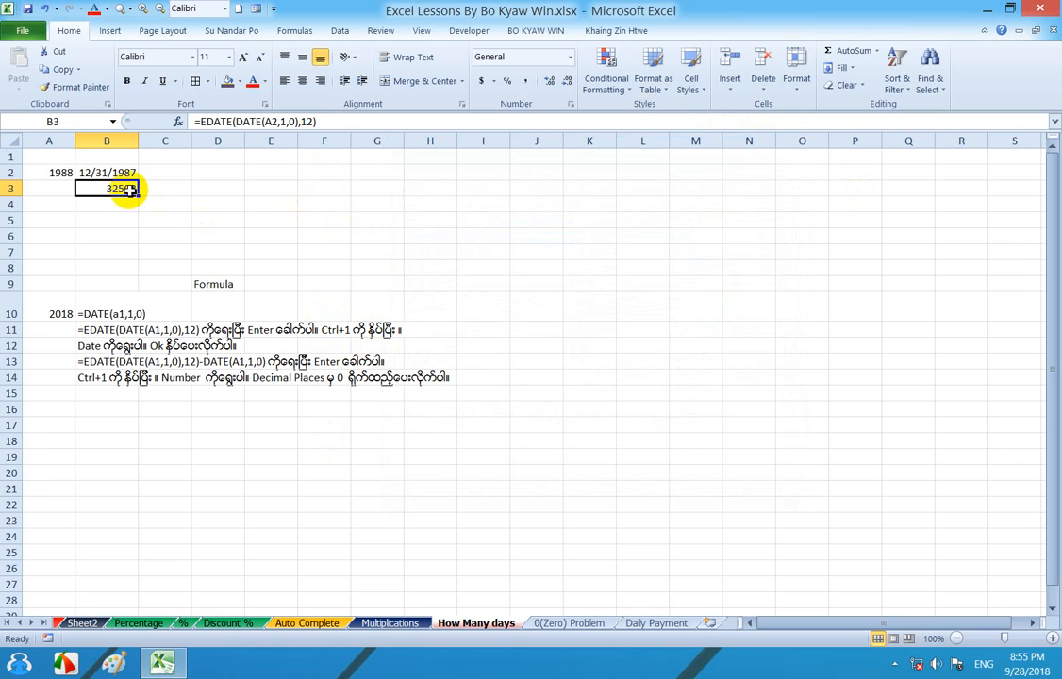
# - Format cell B3 as a Date with the *3/14/2001 type
pyautogui.hotkey('ctrl', '1')
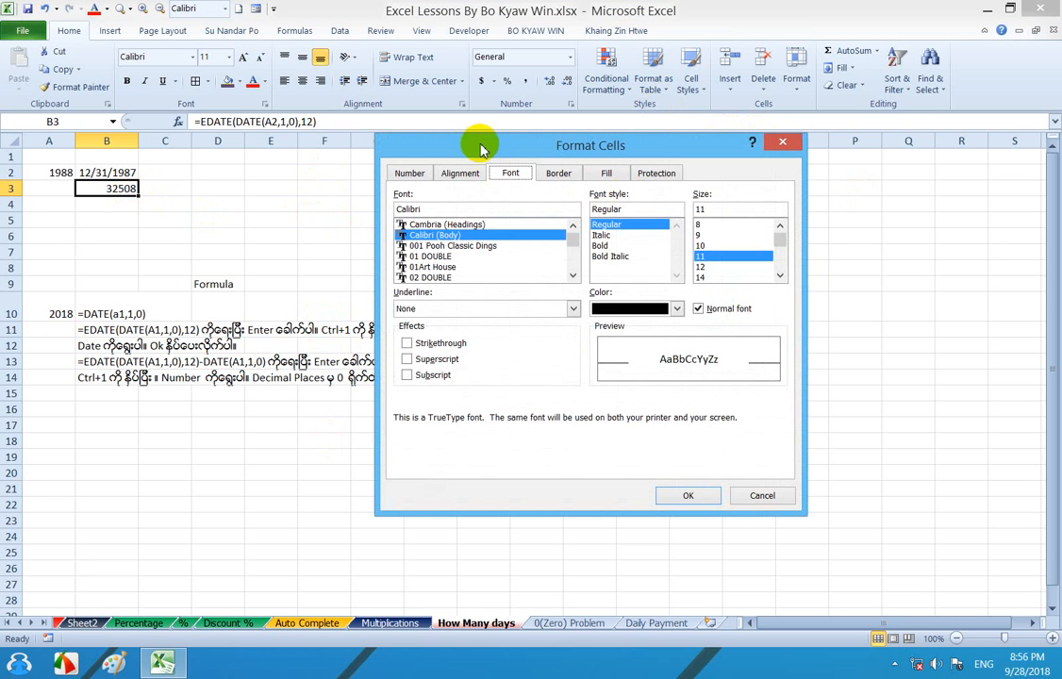
pyautogui.moveTo(481, 146); pyautogui.dragTo(681, 103)
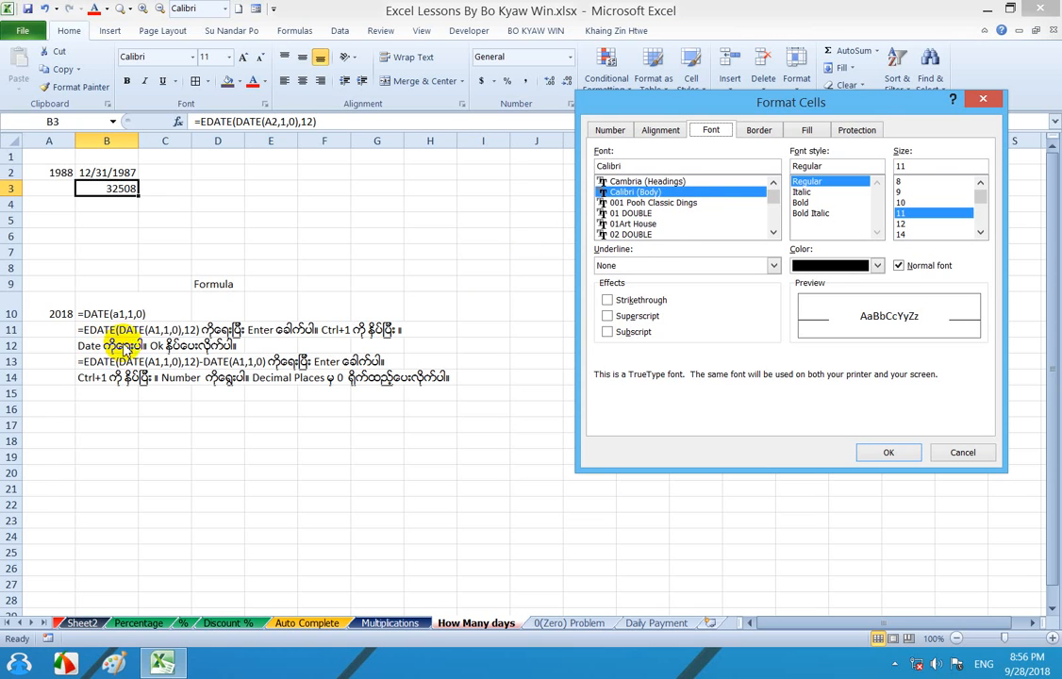
pyautogui.click(610, 131)
pyautogui.click(607, 208)
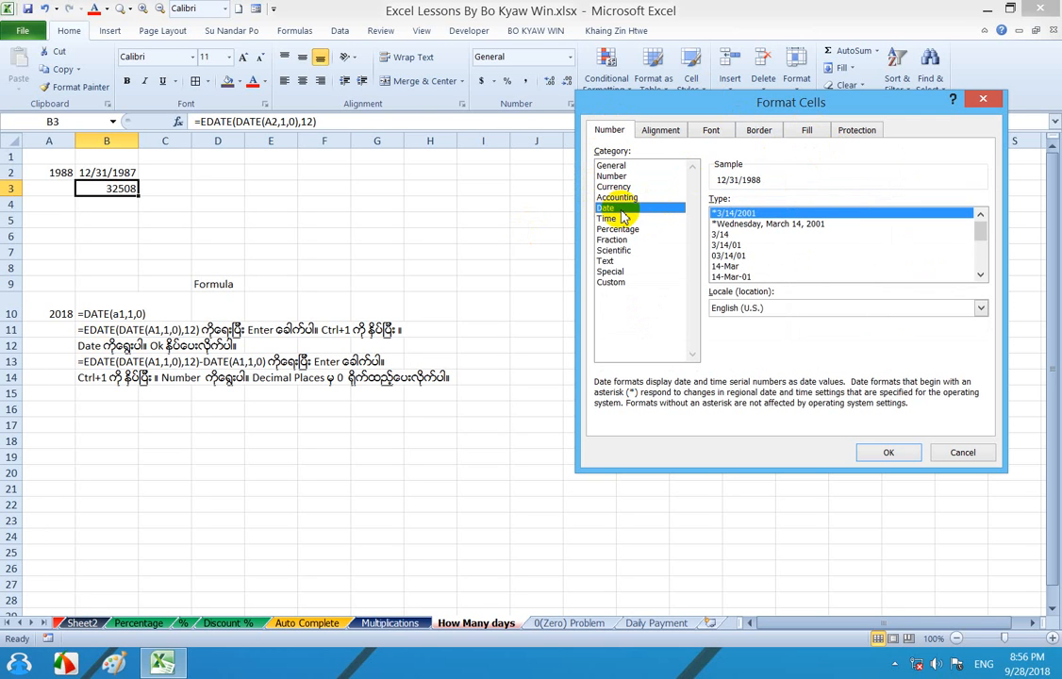
pyautogui.click(889, 453)
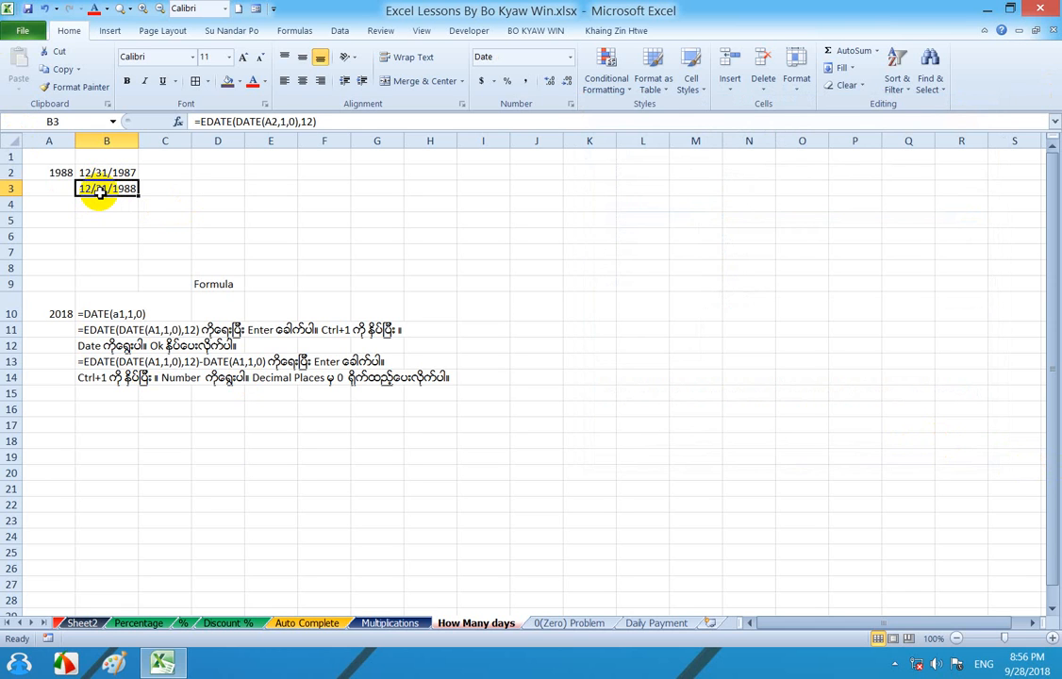
# - Compare the year in A2 with the dates and formulas in cells B2 and B3
pyautogui.click(45, 174)
pyautogui.click(107, 191)
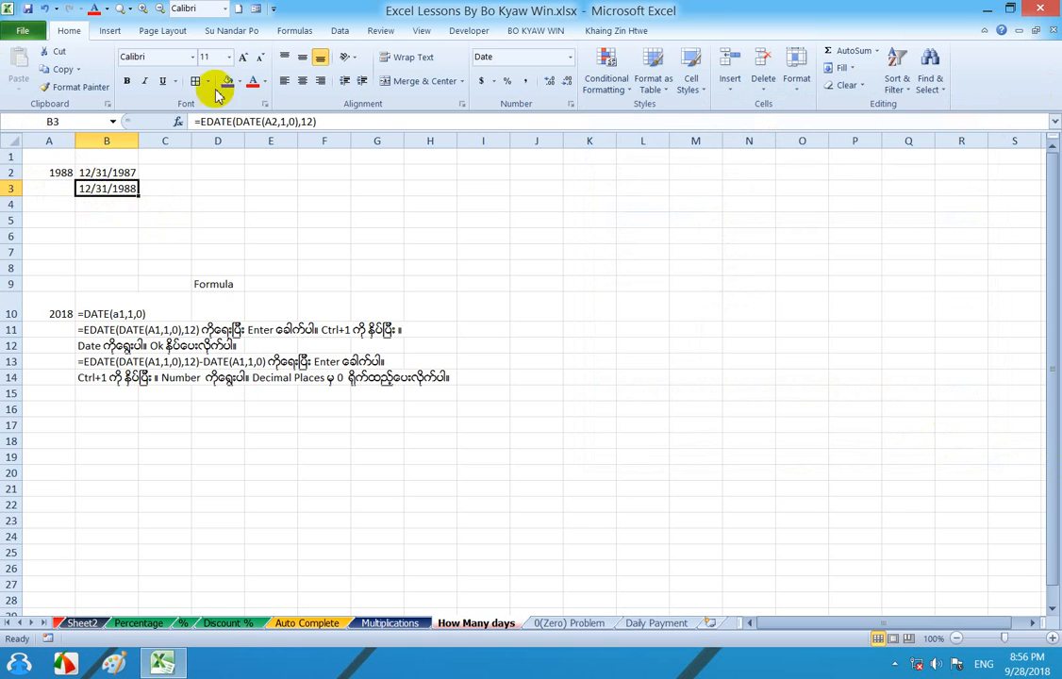
pyautogui.click(55, 172)
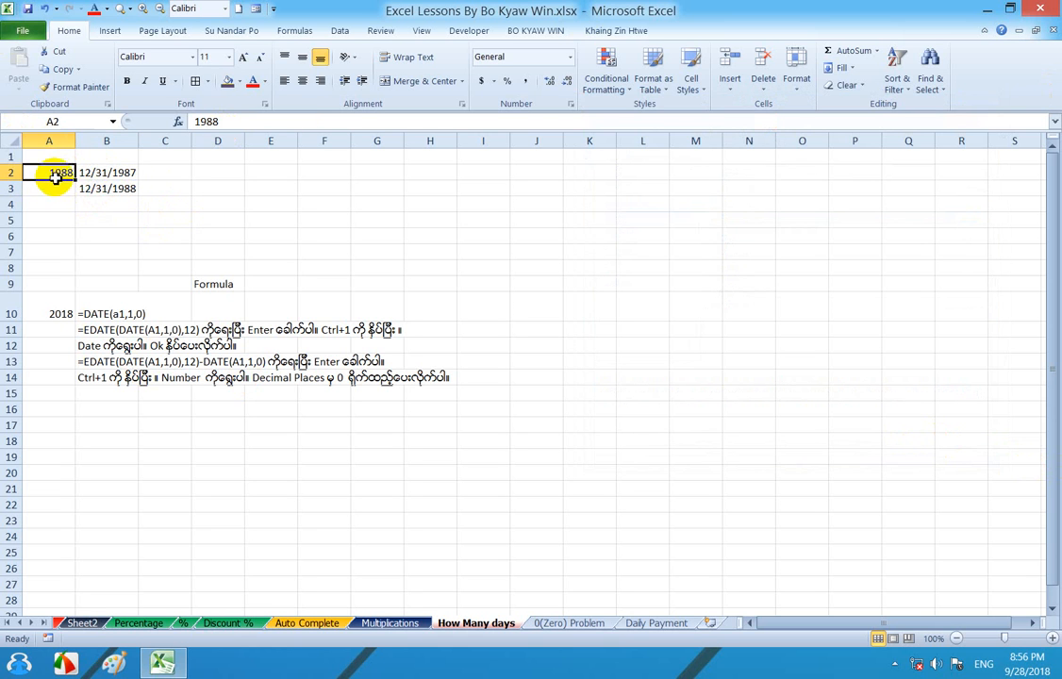
pyautogui.click(106, 190)
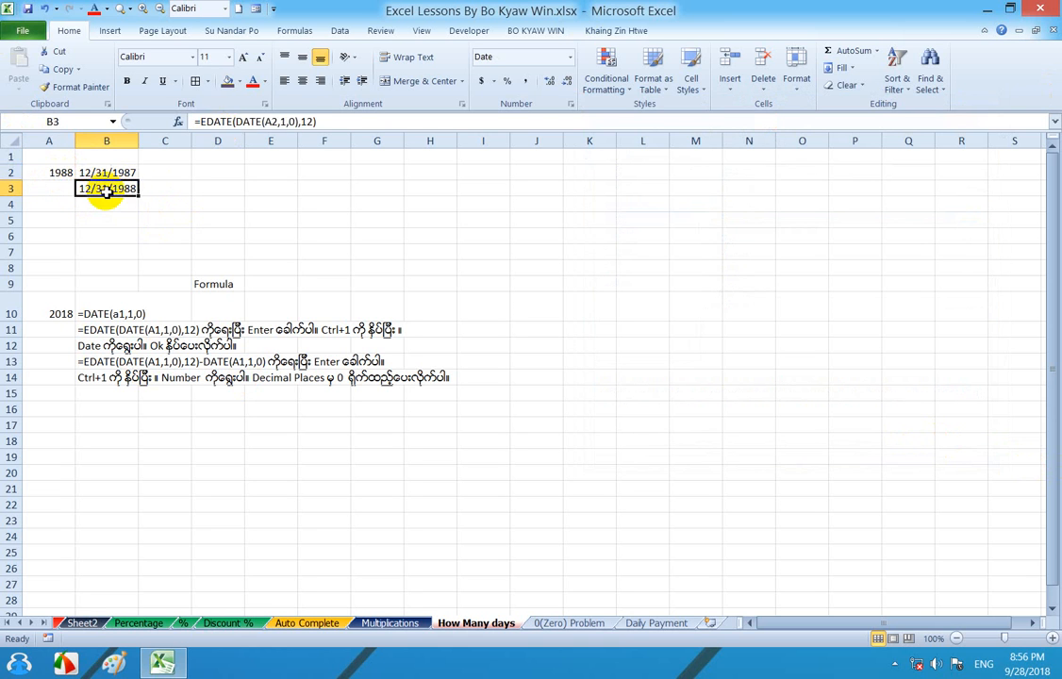
pyautogui.click(49, 172)
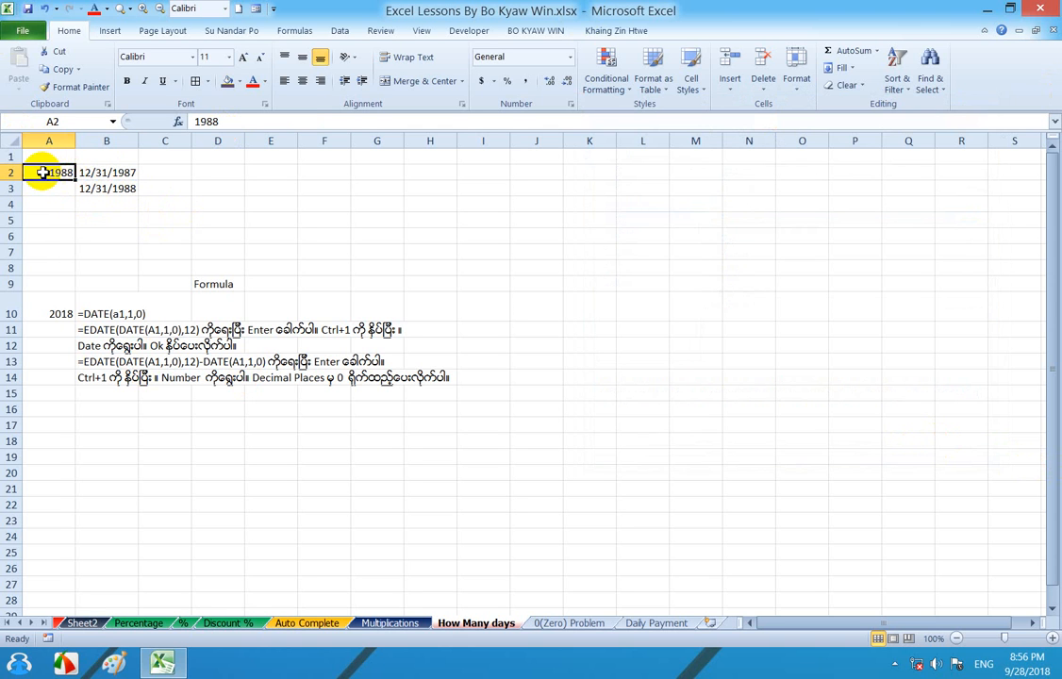
pyautogui.click(102, 174)
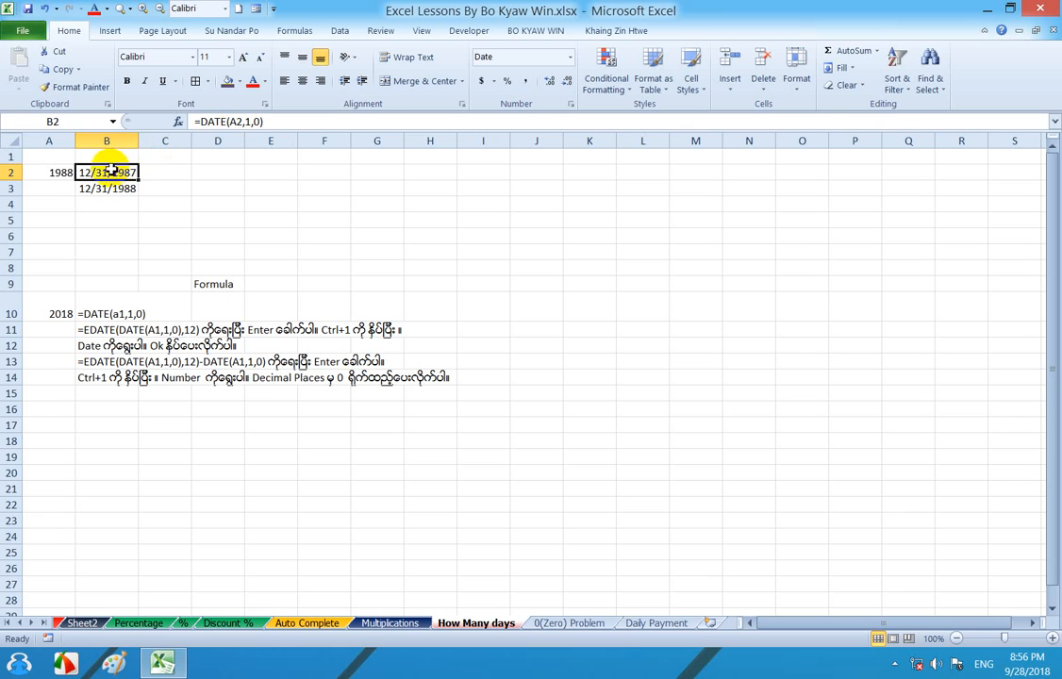
pyautogui.click(58, 172)
pyautogui.click(109, 173)
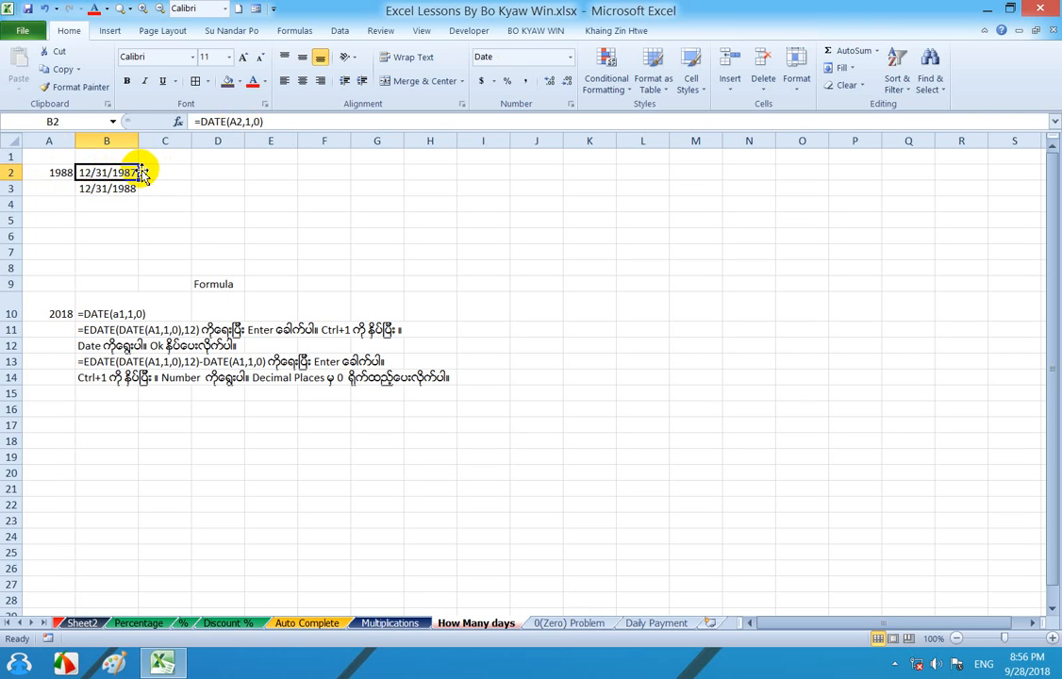
pyautogui.click(91, 189)
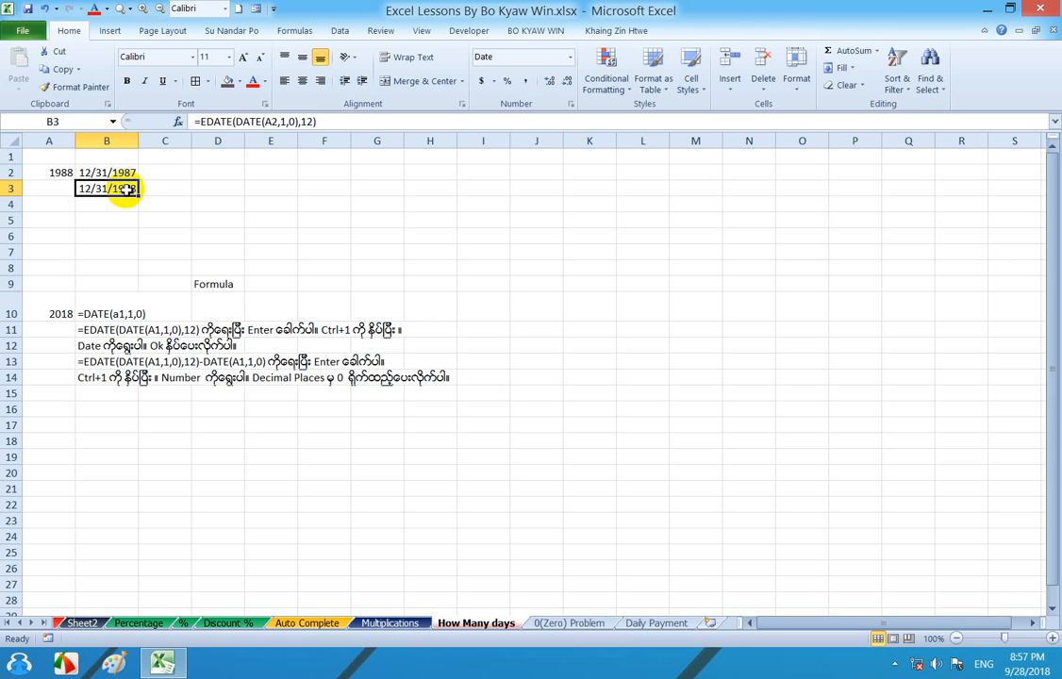
pyautogui.click(123, 173)
pyautogui.click(130, 189)
pyautogui.click(132, 173)
pyautogui.click(127, 188)
pyautogui.click(123, 176)
pyautogui.click(128, 187)
pyautogui.click(115, 207)
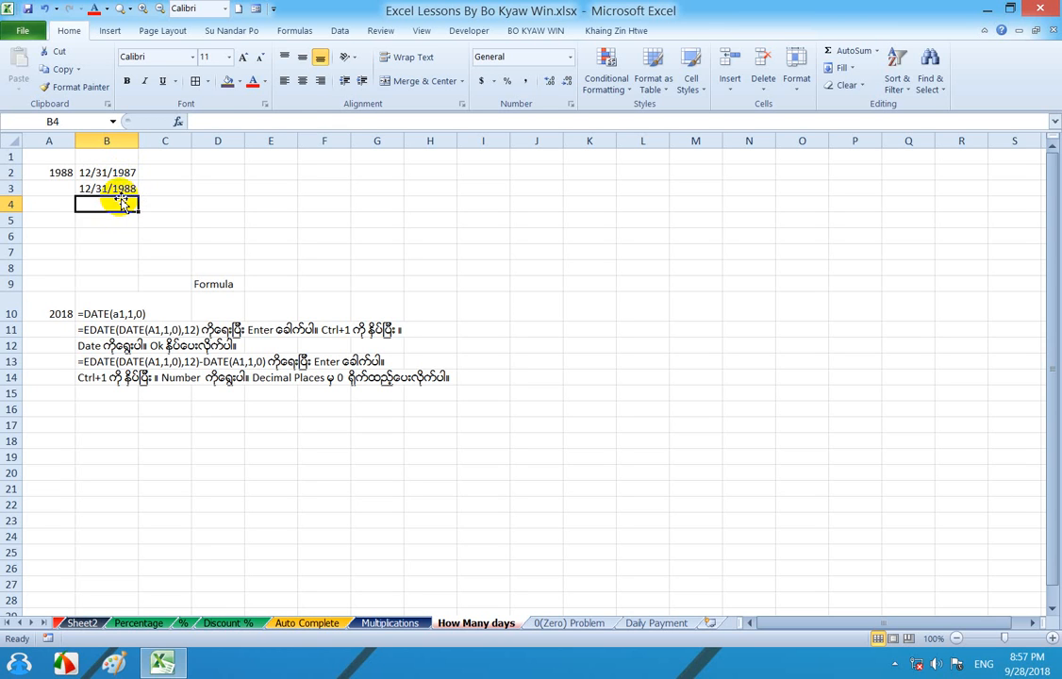
# - Copy the expression EDATE(DATE(A2,1,0),12) from cell B3 without its equals sign, keeping the original formula
pyautogui.click(119, 189)
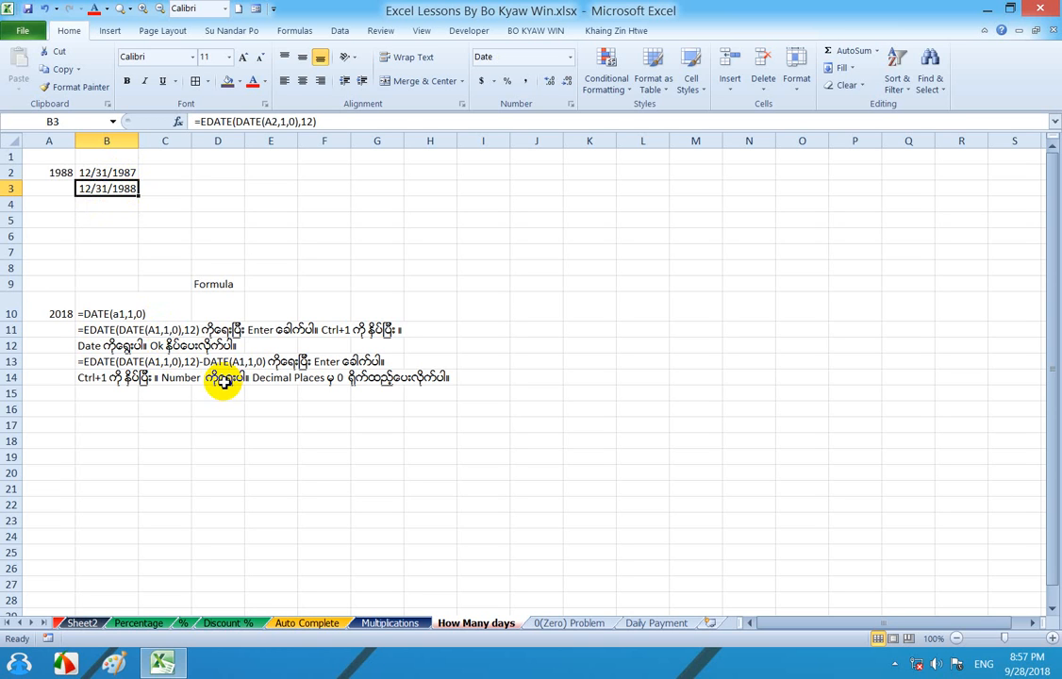
pyautogui.doubleClick(107, 190)
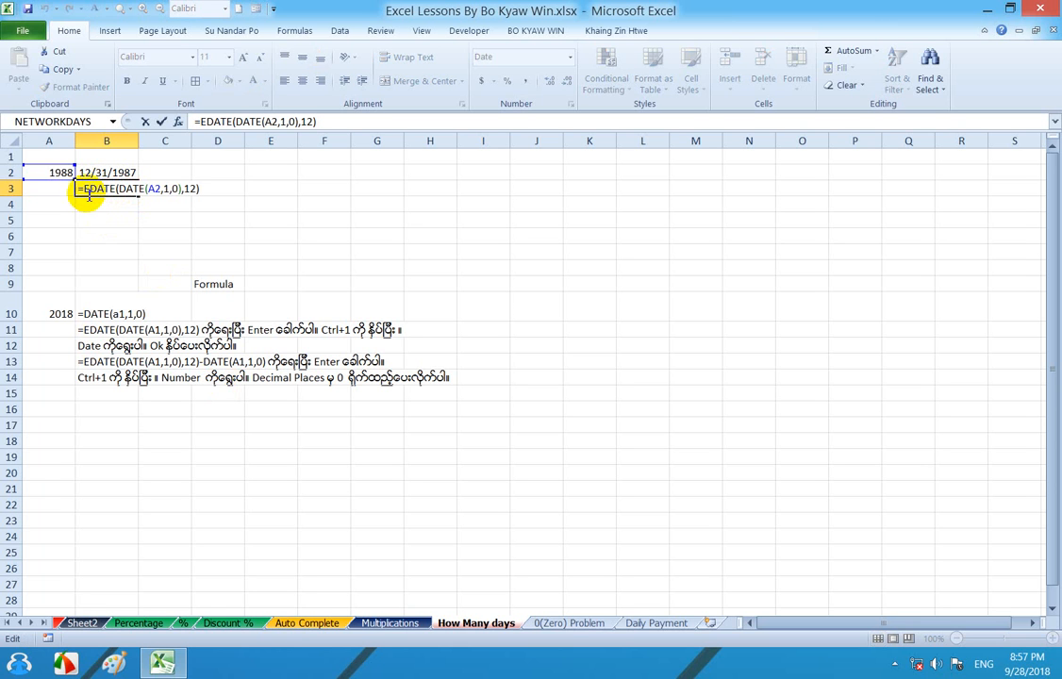
pyautogui.click(84, 190)
pyautogui.moveTo(96, 189); pyautogui.dragTo(211, 189)
pyautogui.hotkey('ctrl', 'c')
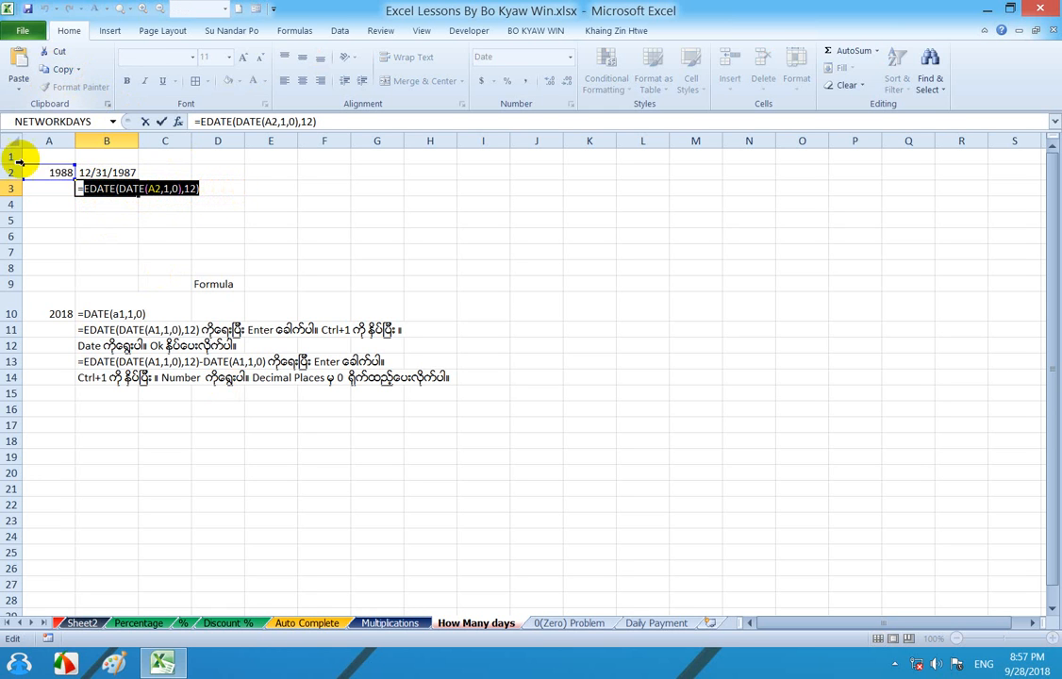
pyautogui.click(210, 190)
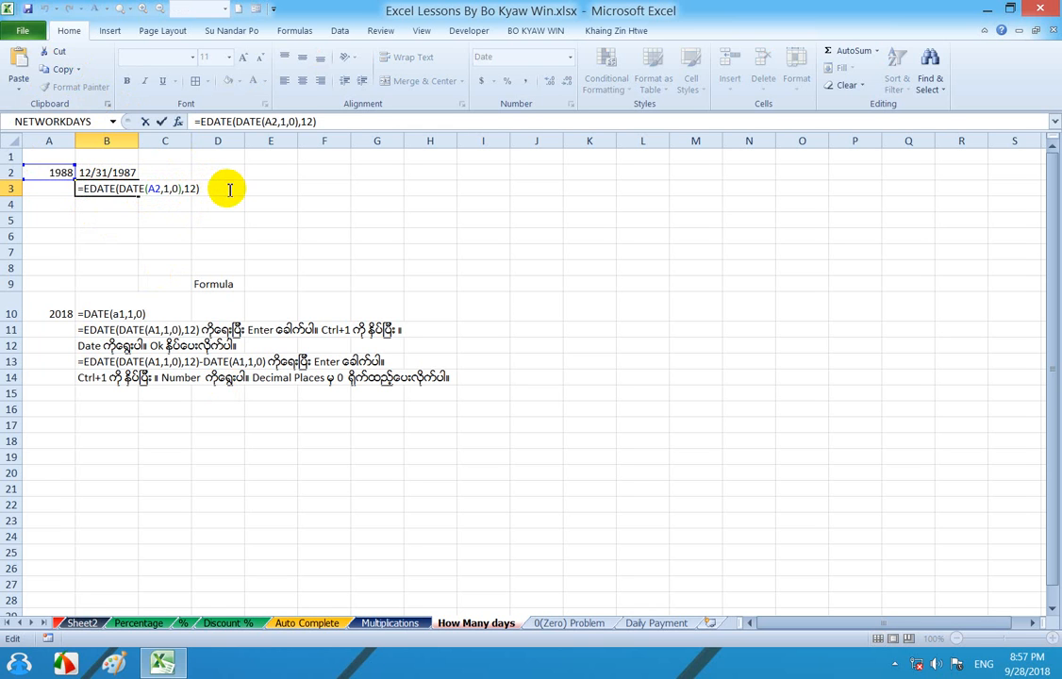
pyautogui.press('Return')
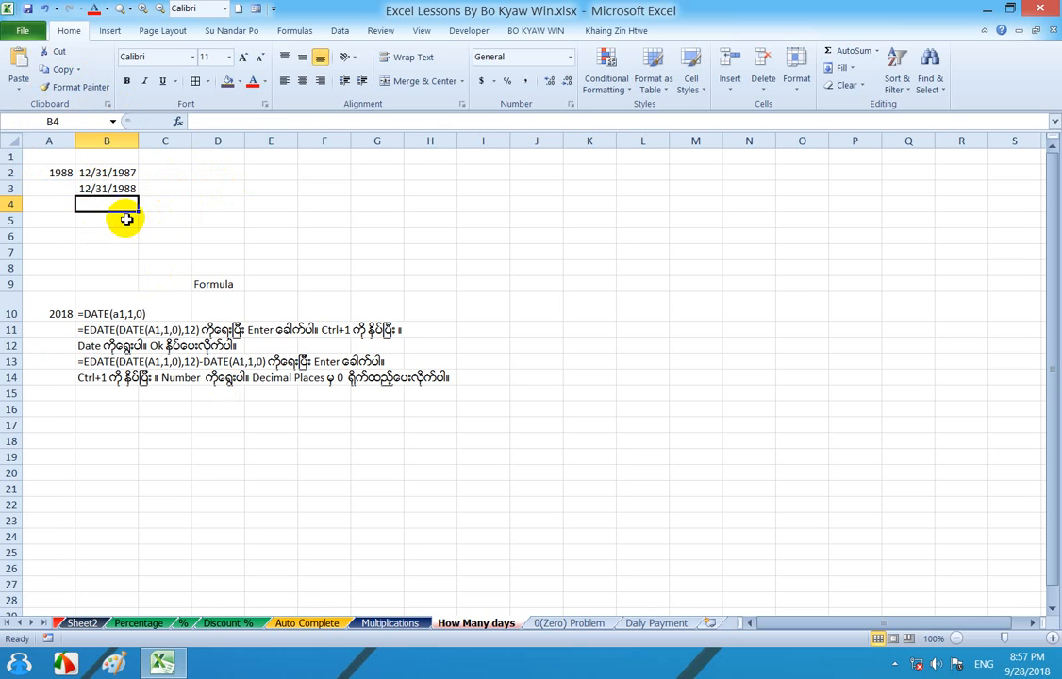
# - Begin a formula in cell B4 with the copied EDATE(DATE(A2,1,0),12) expression and a minus sign, using the English keyboard layout
pyautogui.write('=')
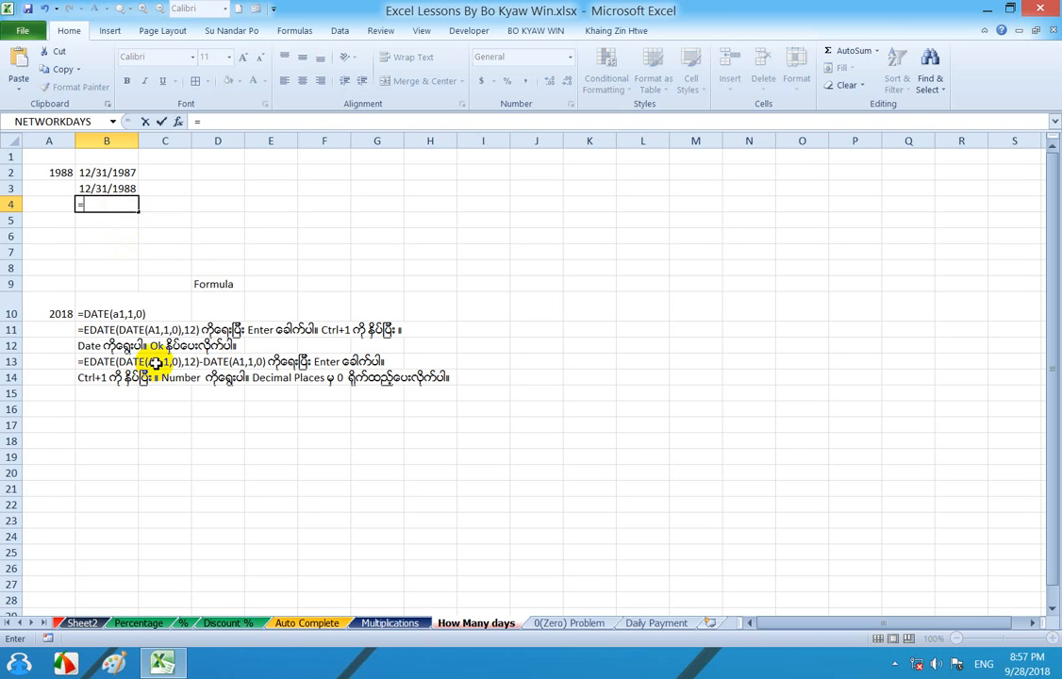
pyautogui.hotkey('ctrl', 'v')
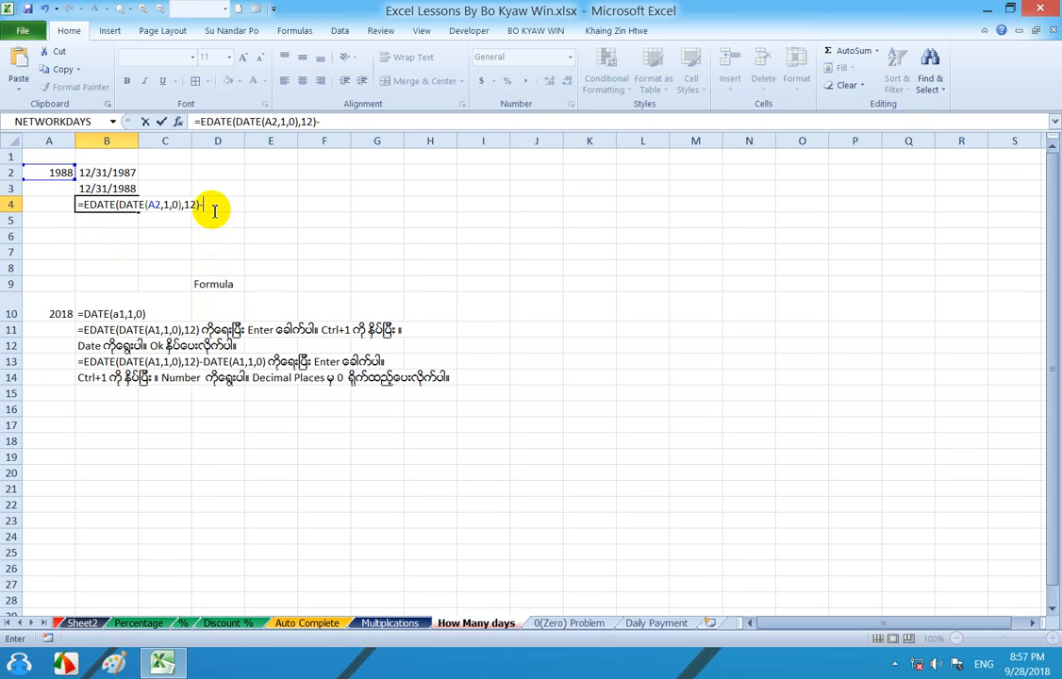
pyautogui.write('ိအေန')
pyautogui.press('BackSpace')
pyautogui.press('BackSpace')
pyautogui.press('BackSpace')
pyautogui.press('BackSpace')
pyautogui.hotkey('alt', 'shift')
# - Complete the formula in B4 as =EDATE(DATE(A2,1,0),12)-DATE(A2,1,0)
pyautogui.write('DA')
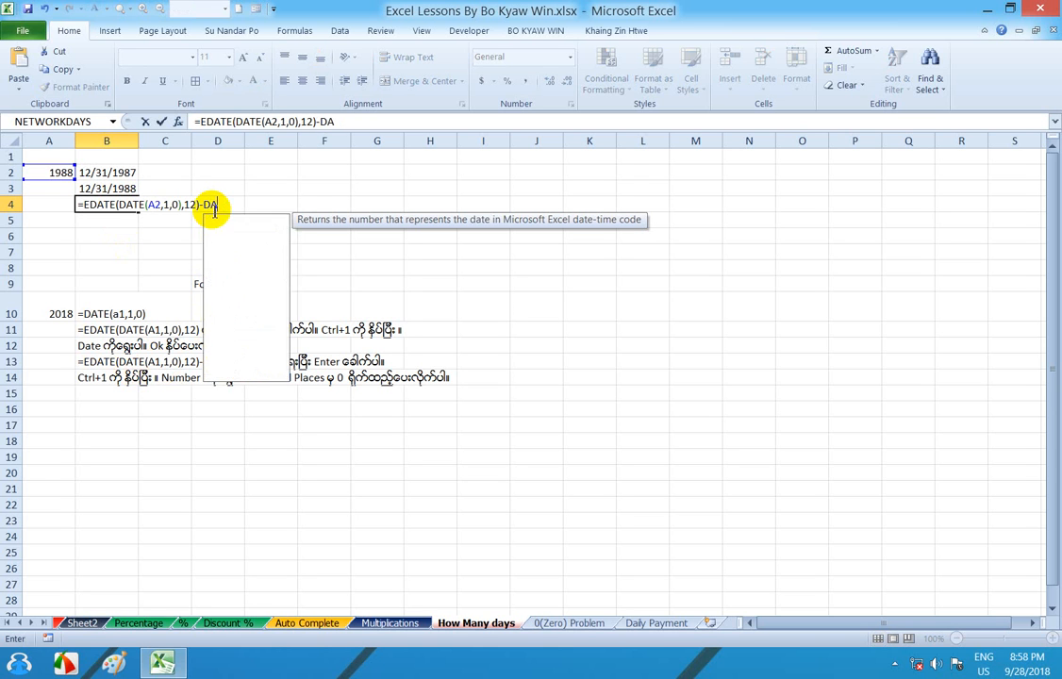
pyautogui.write('TE')
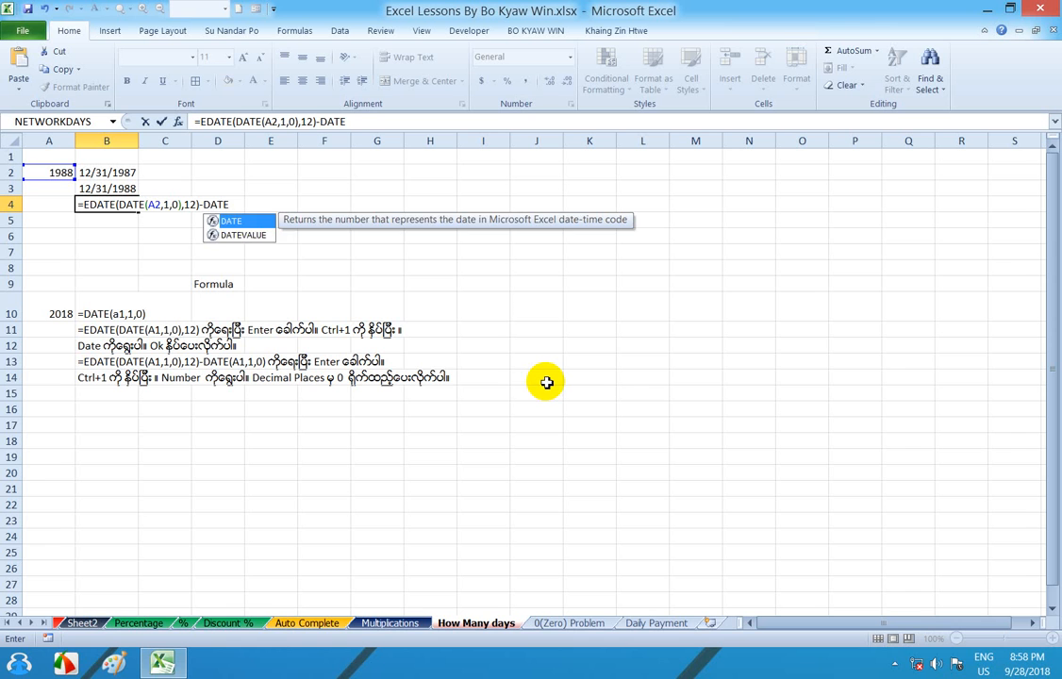
pyautogui.write('(')
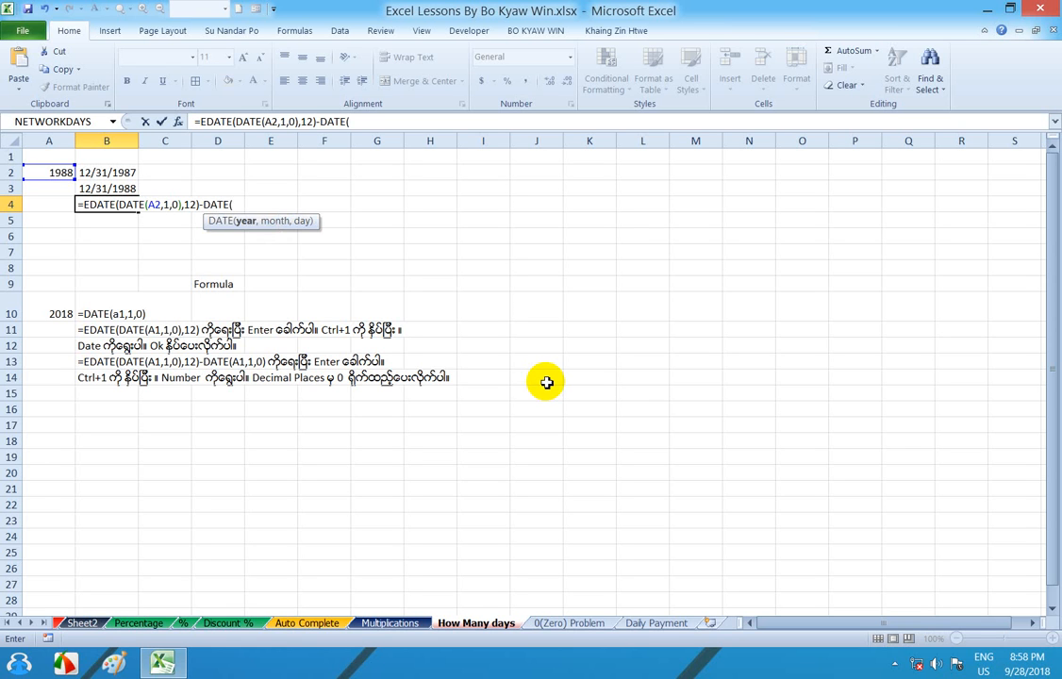
pyautogui.write('A2,')
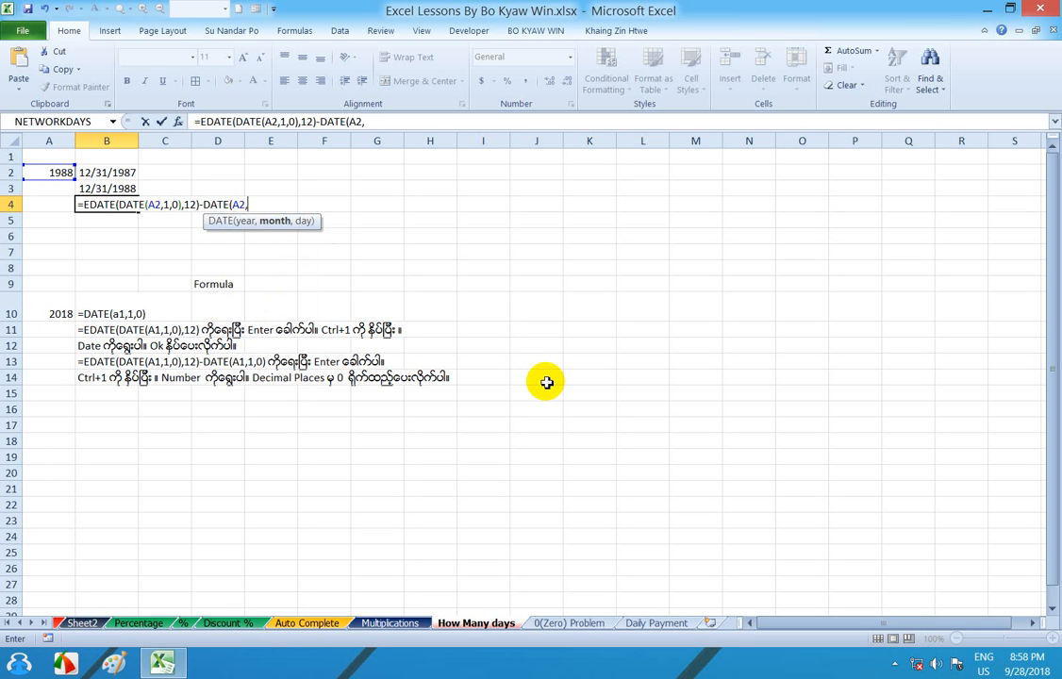
pyautogui.write('1,0')
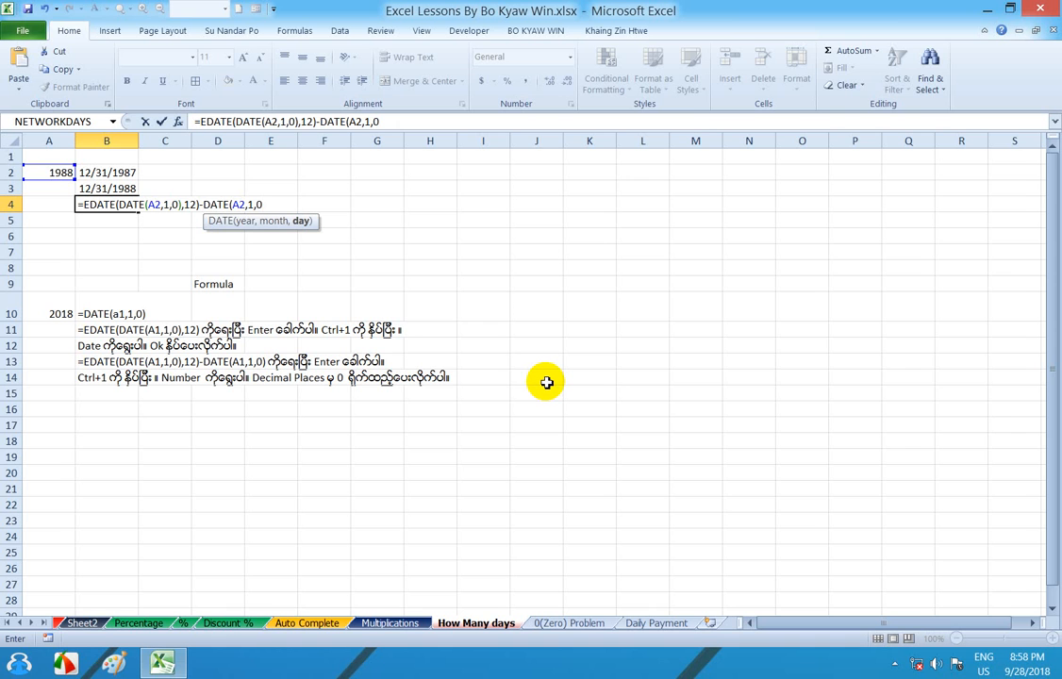
pyautogui.write(')')
pyautogui.press('Return')
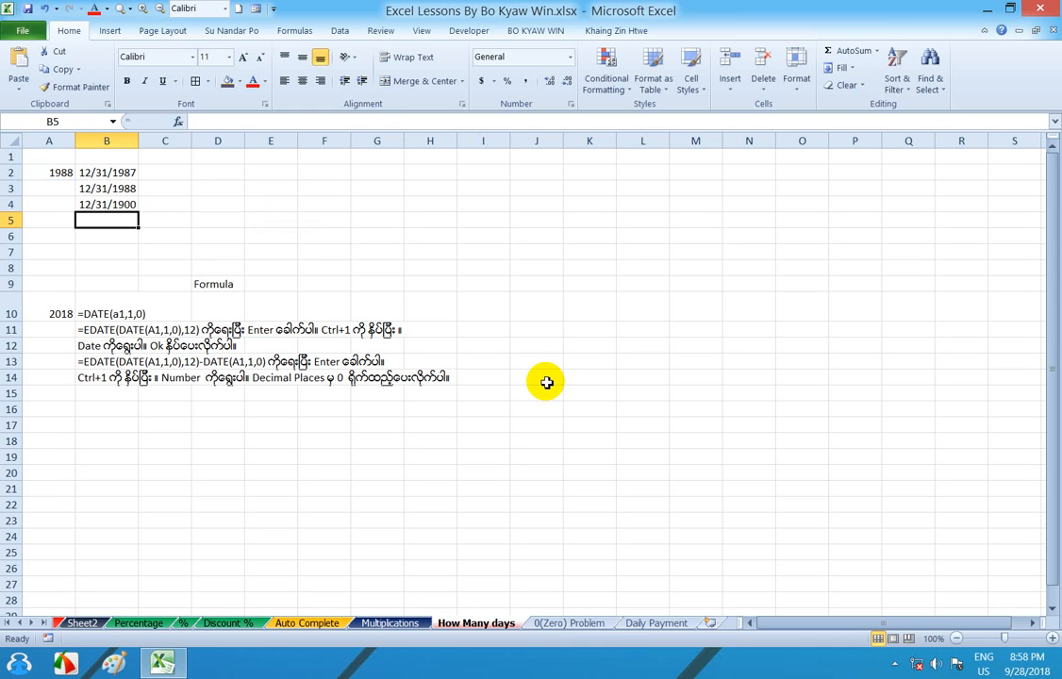
# - Format cell B4 as a Number with 0 decimal places and select the year cell A2
pyautogui.click(126, 204)
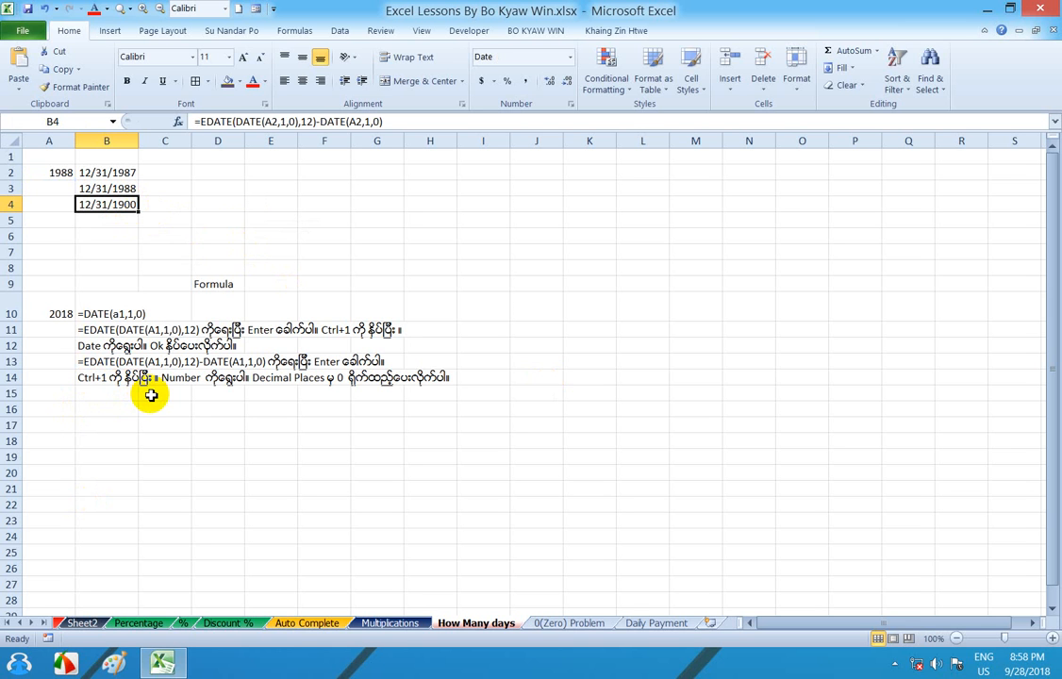
pyautogui.hotkey('ctrl', '1')
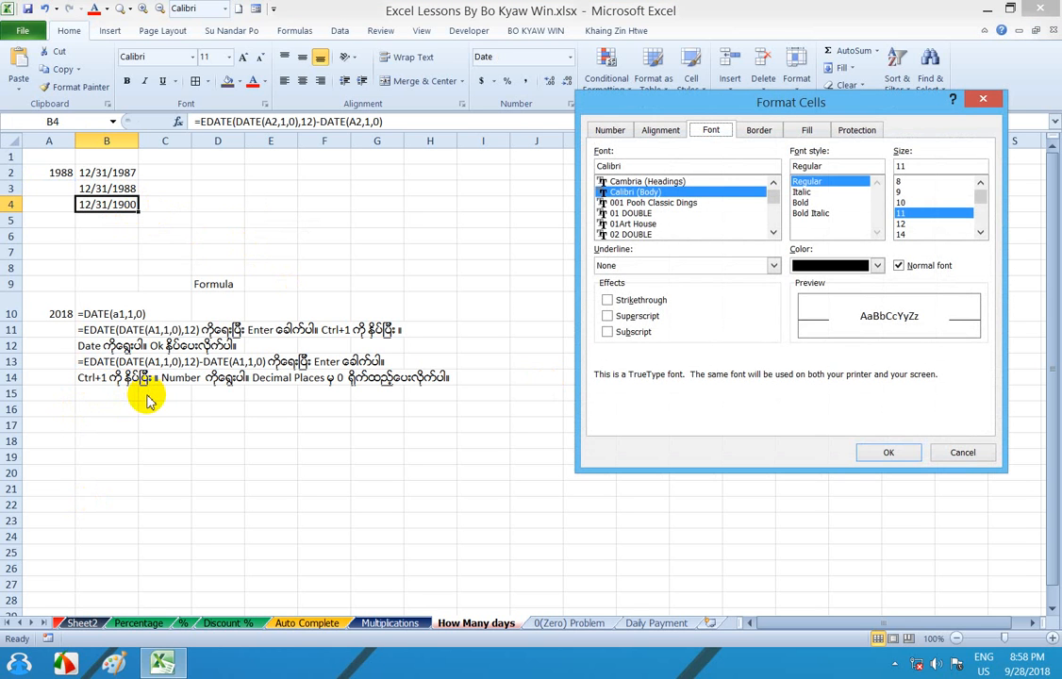
pyautogui.click(983, 98)
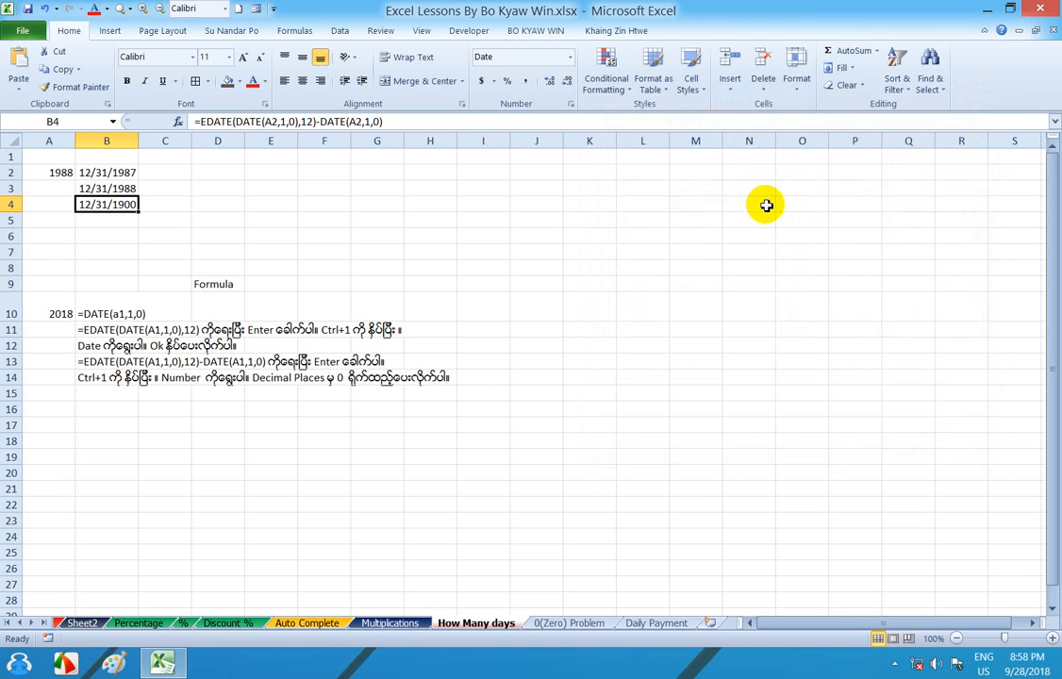
pyautogui.hotkey('ctrl', '1')
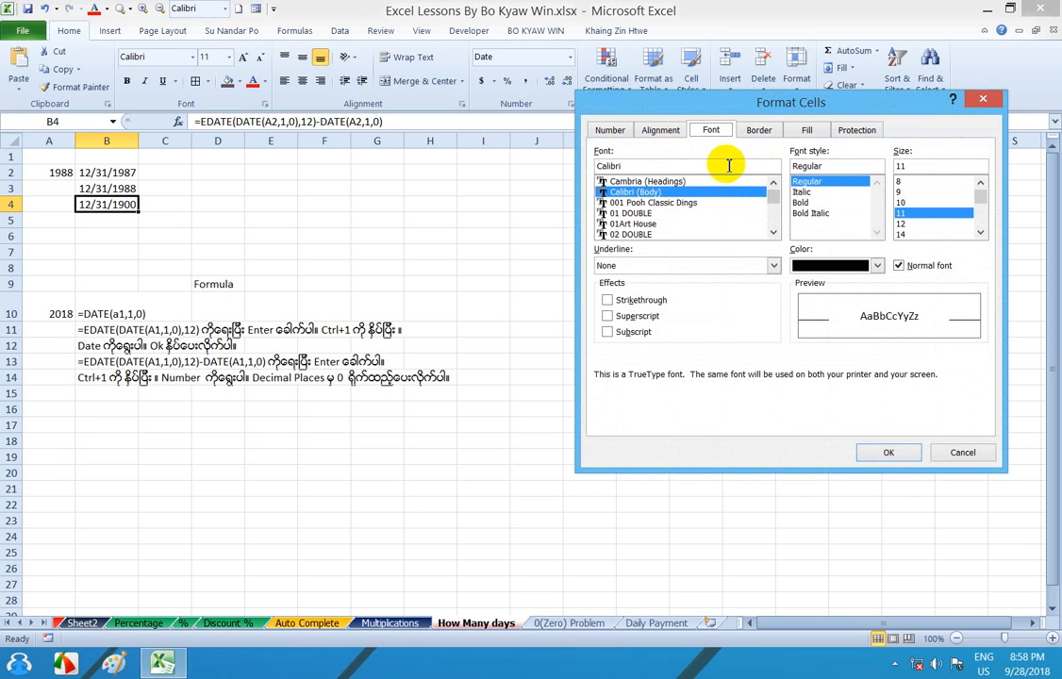
pyautogui.click(610, 132)
pyautogui.moveTo(702, 105); pyautogui.dragTo(615, 81)
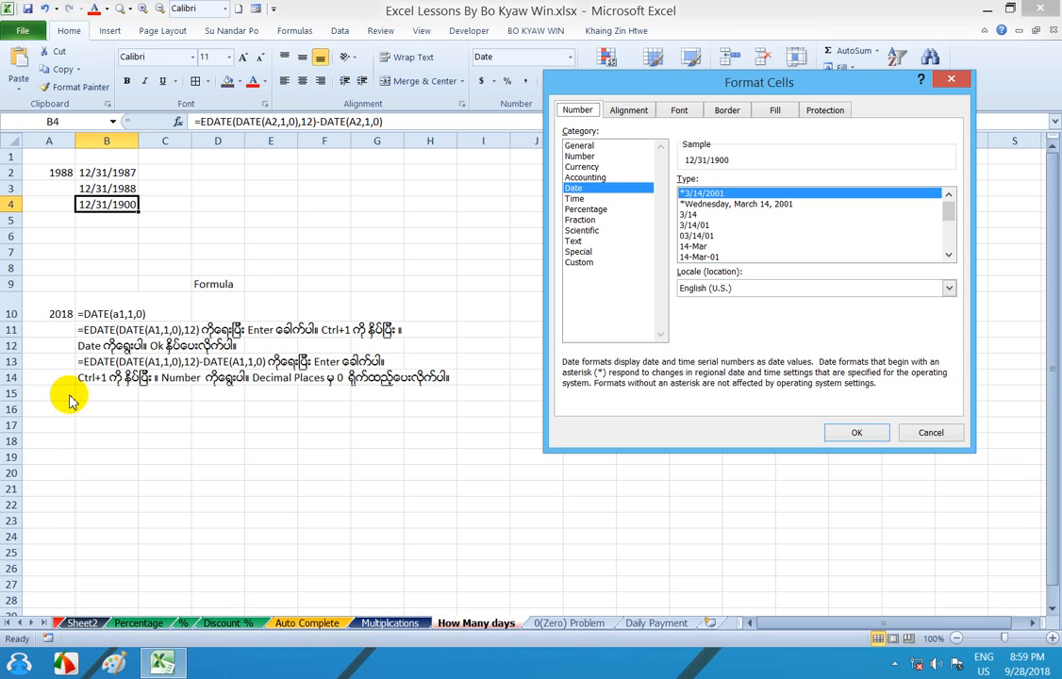
pyautogui.click(584, 156)
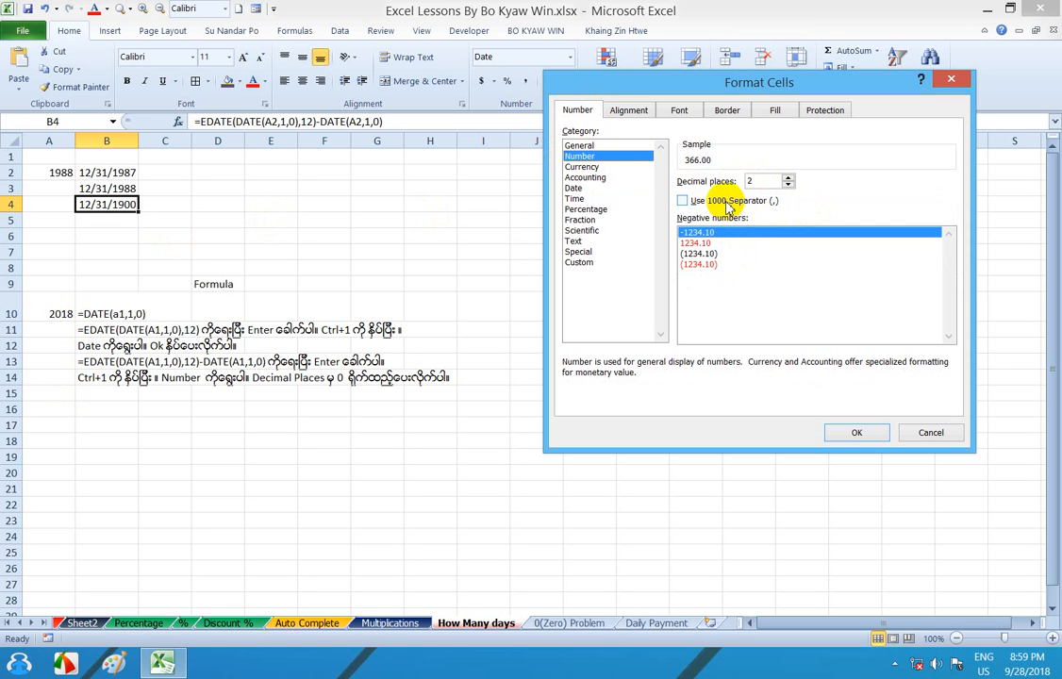
pyautogui.moveTo(753, 180); pyautogui.dragTo(744, 181)
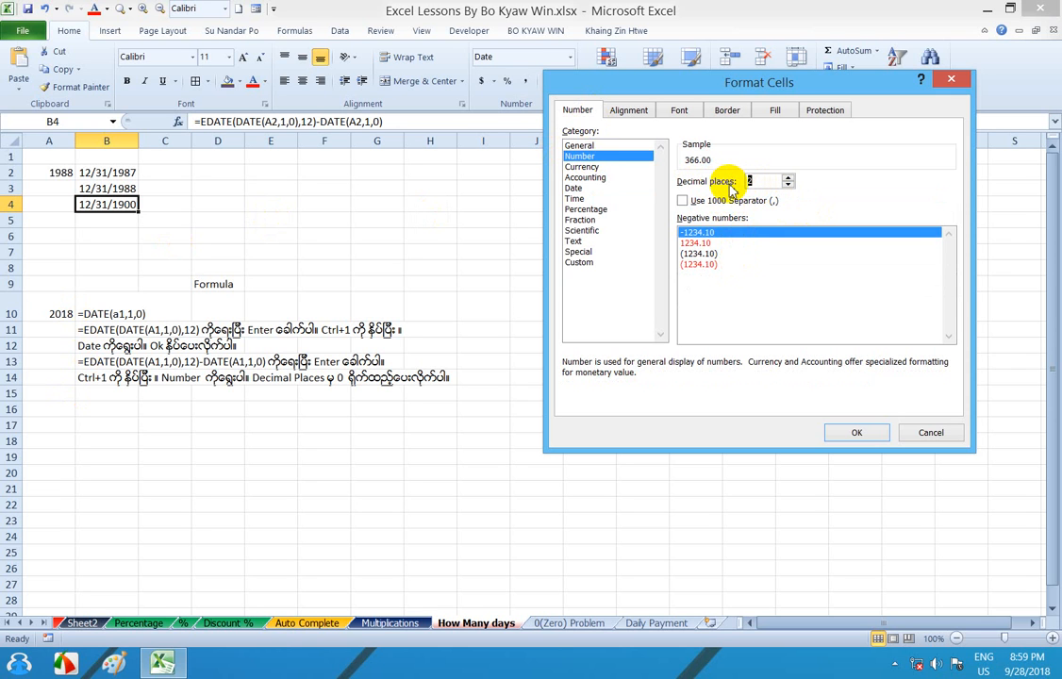
pyautogui.write('0')
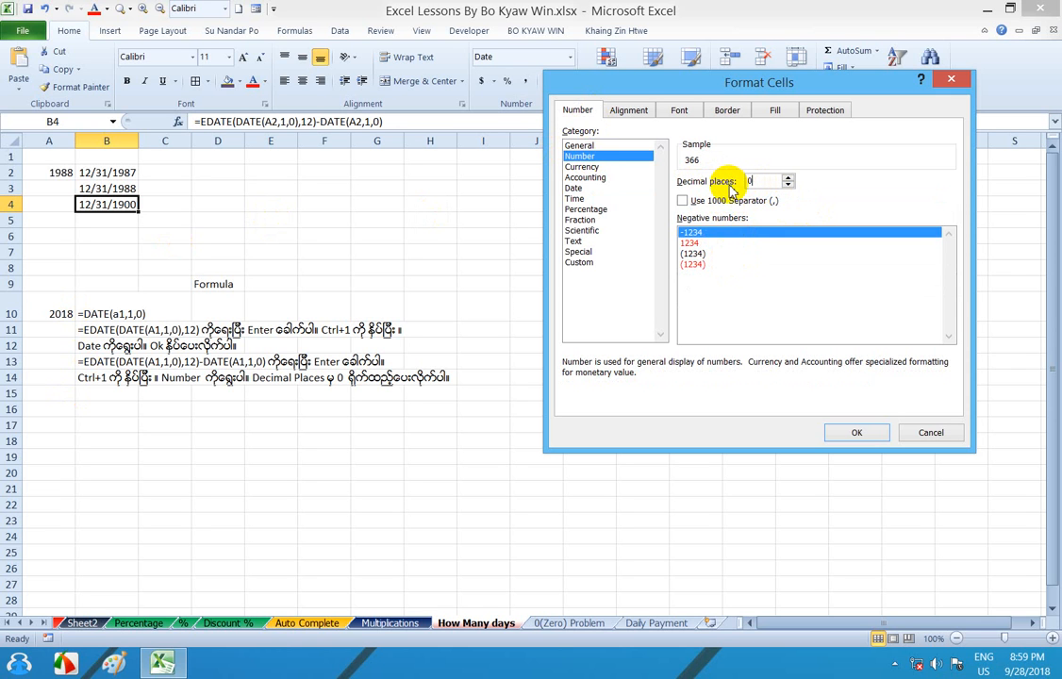
pyautogui.click(855, 434)
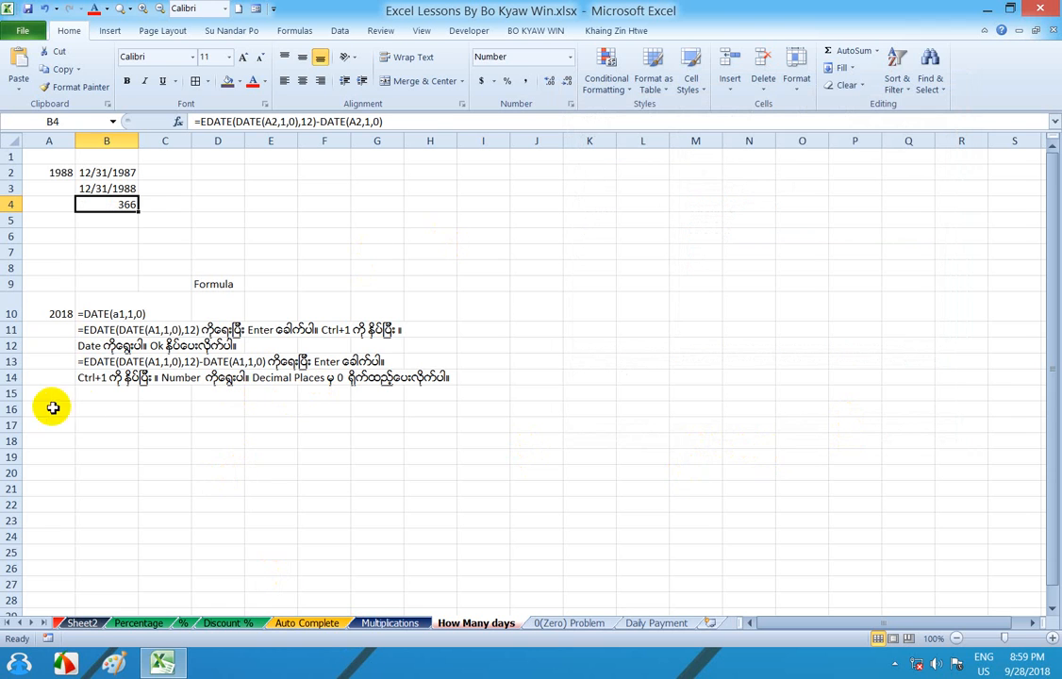
pyautogui.click(59, 173)
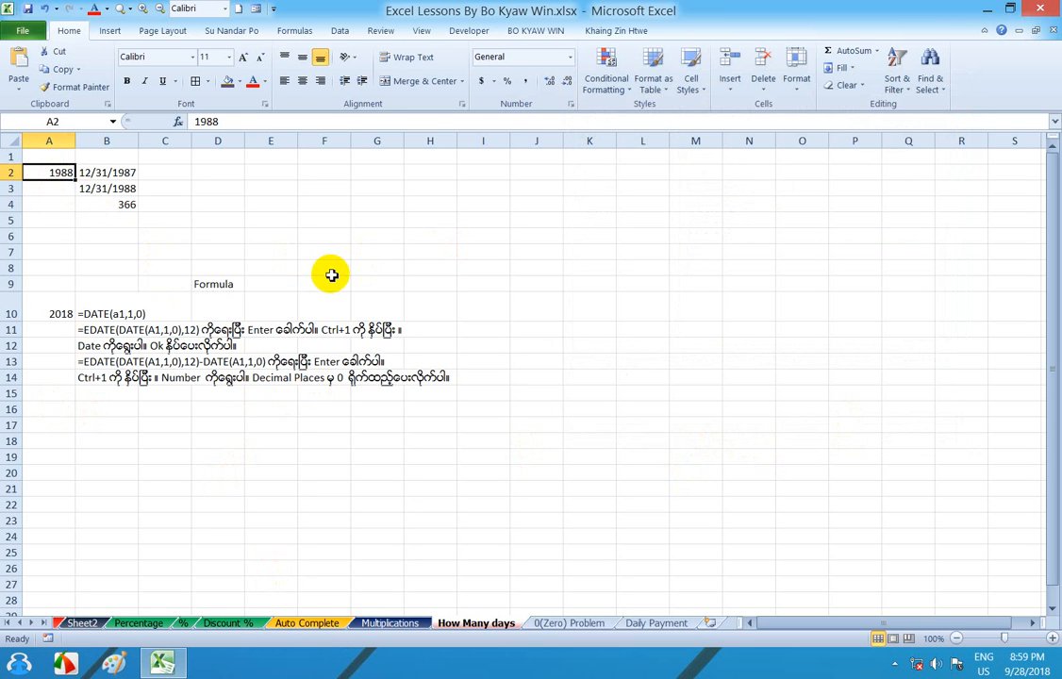
# - Change the year in cell A2 to 1994 to test the day-count formula
pyautogui.moveTo(48, 302); pyautogui.dragTo(434, 393)
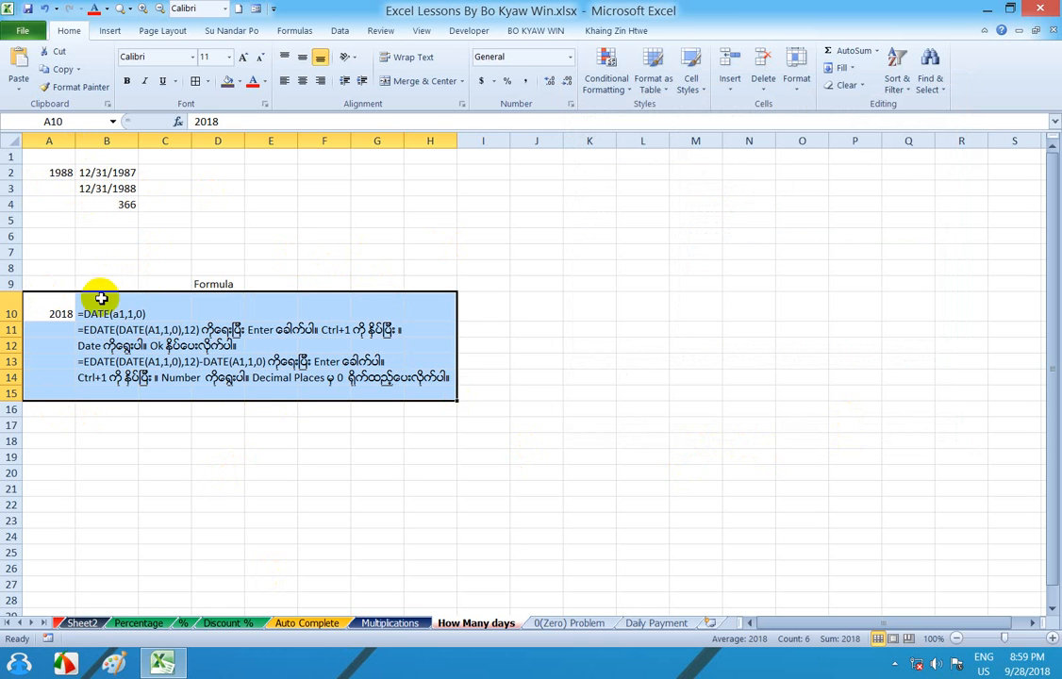
pyautogui.click(56, 173)
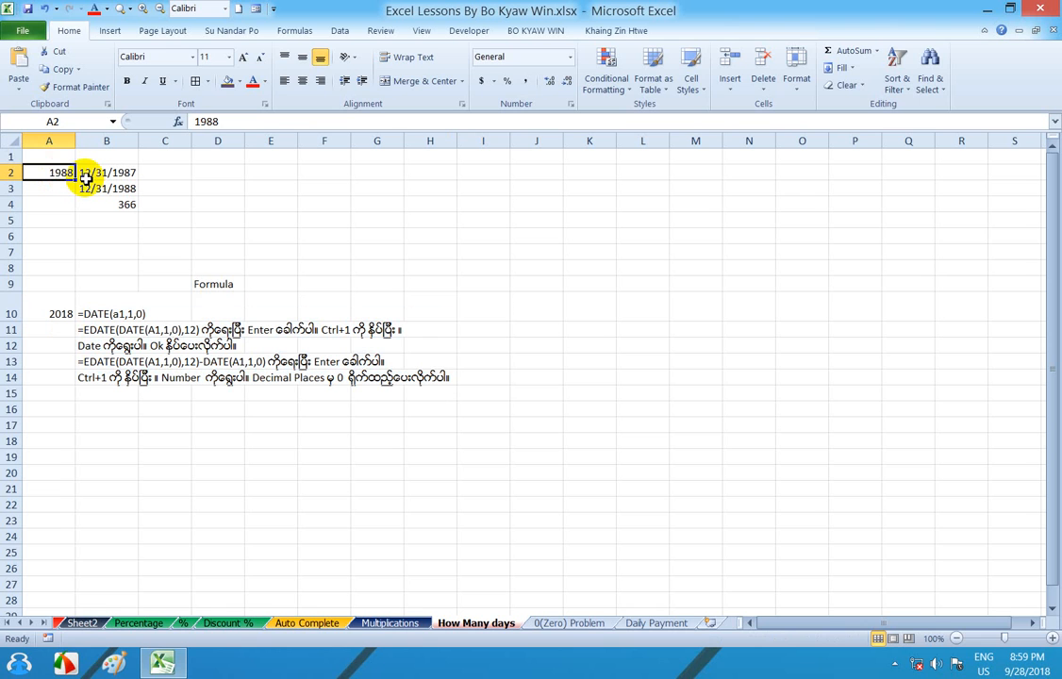
pyautogui.write('1994')
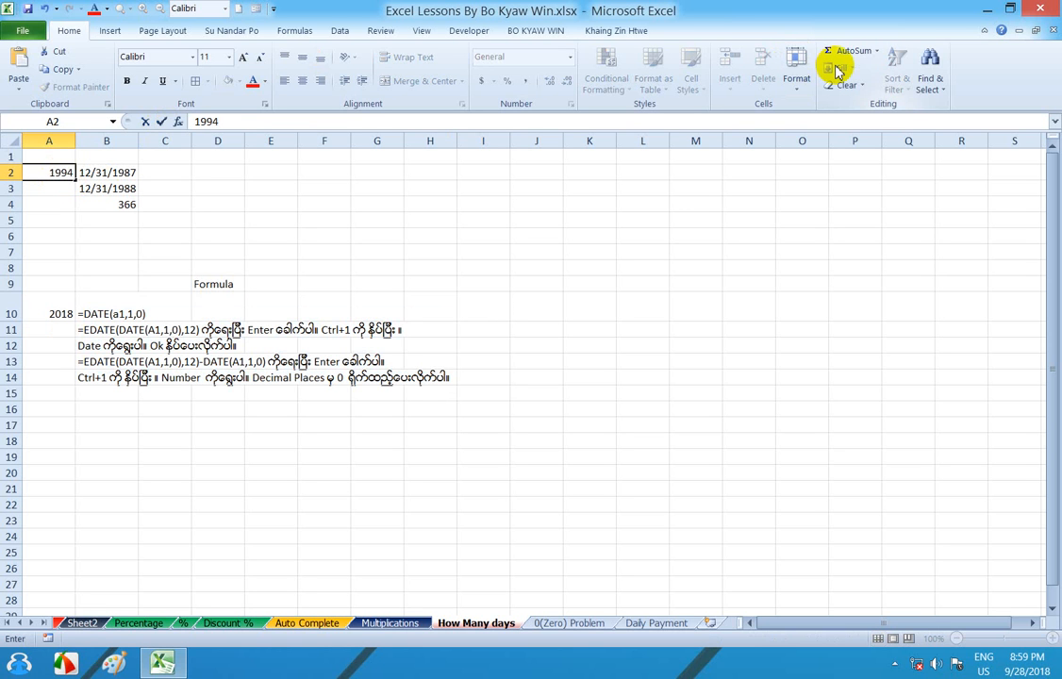
pyautogui.press('Return')
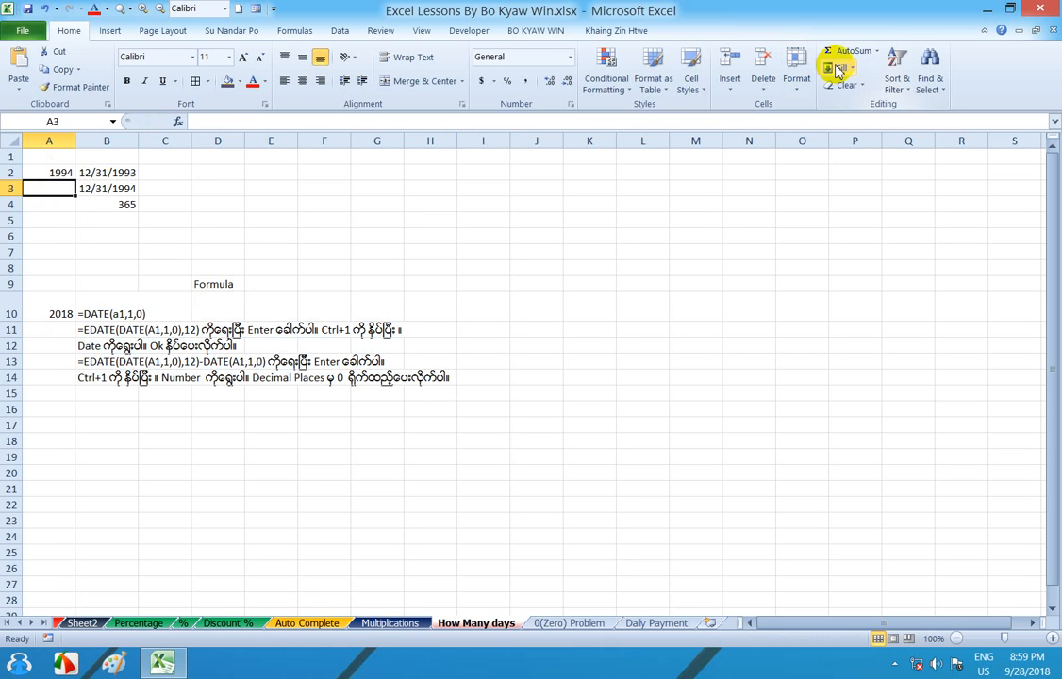
# - Set the year in A2 to 1963 and check the day count in cell B4
pyautogui.click(52, 173)
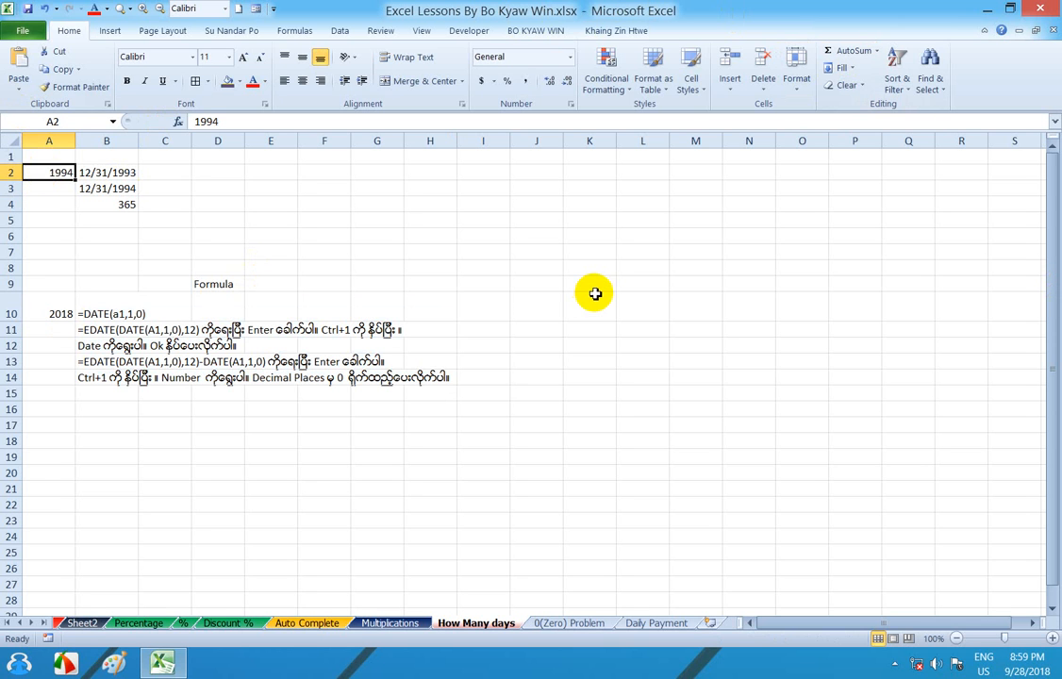
pyautogui.write('16')
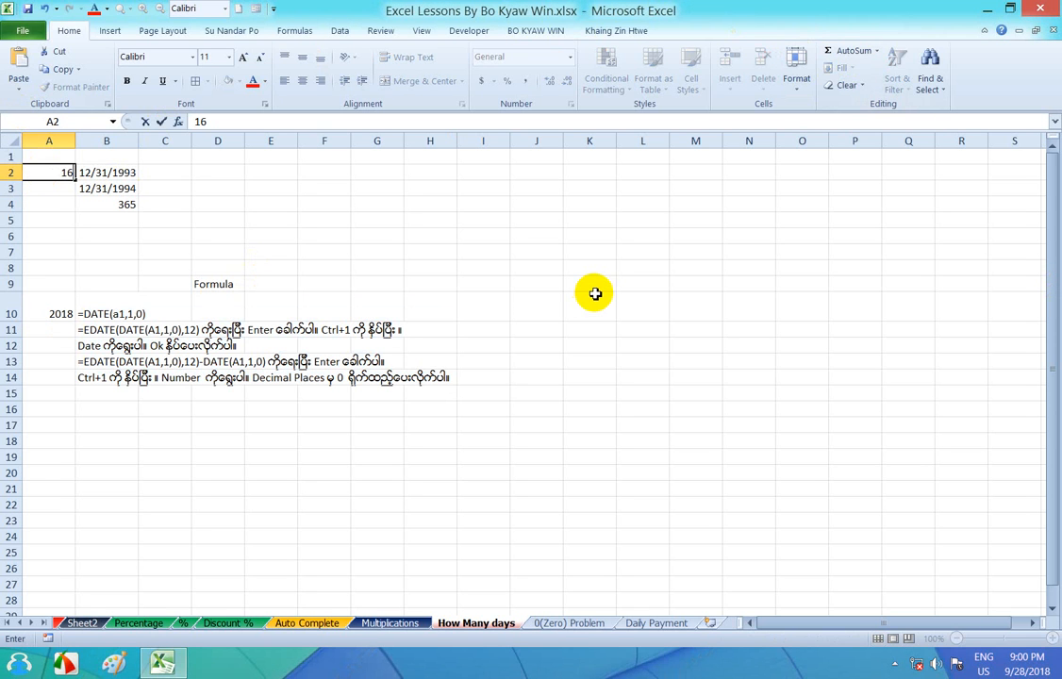
pyautogui.press('BackSpace')
pyautogui.press('BackSpace')
pyautogui.write('1363')
pyautogui.press('BackSpace')
pyautogui.press('BackSpace')
pyautogui.press('BackSpace')
pyautogui.write('963')
pyautogui.press('Return')
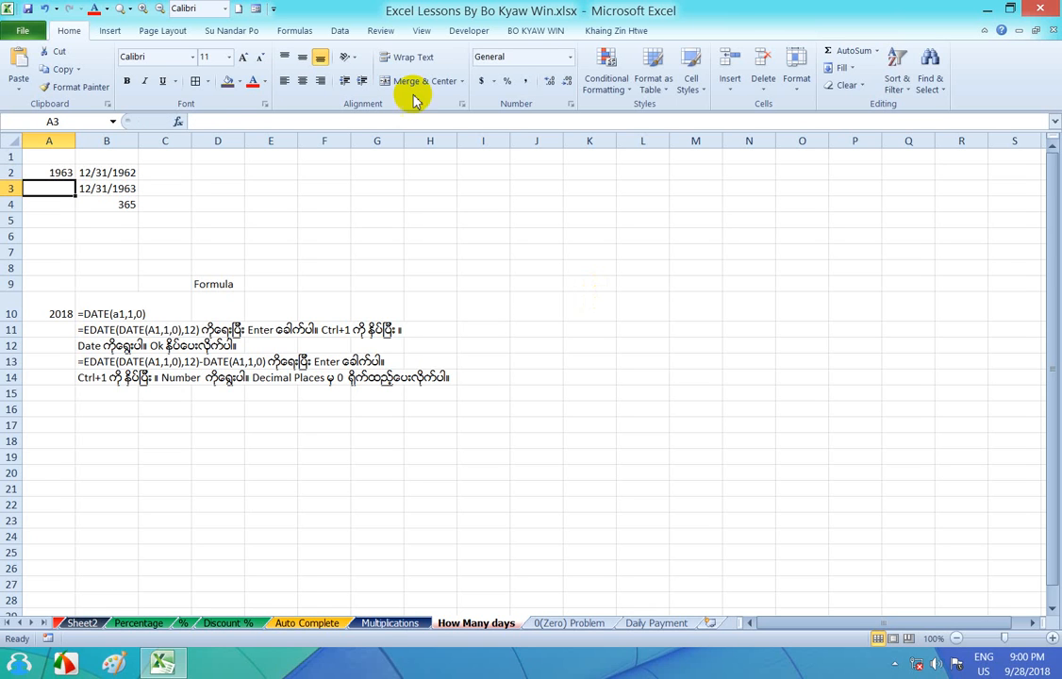
pyautogui.click(112, 202)
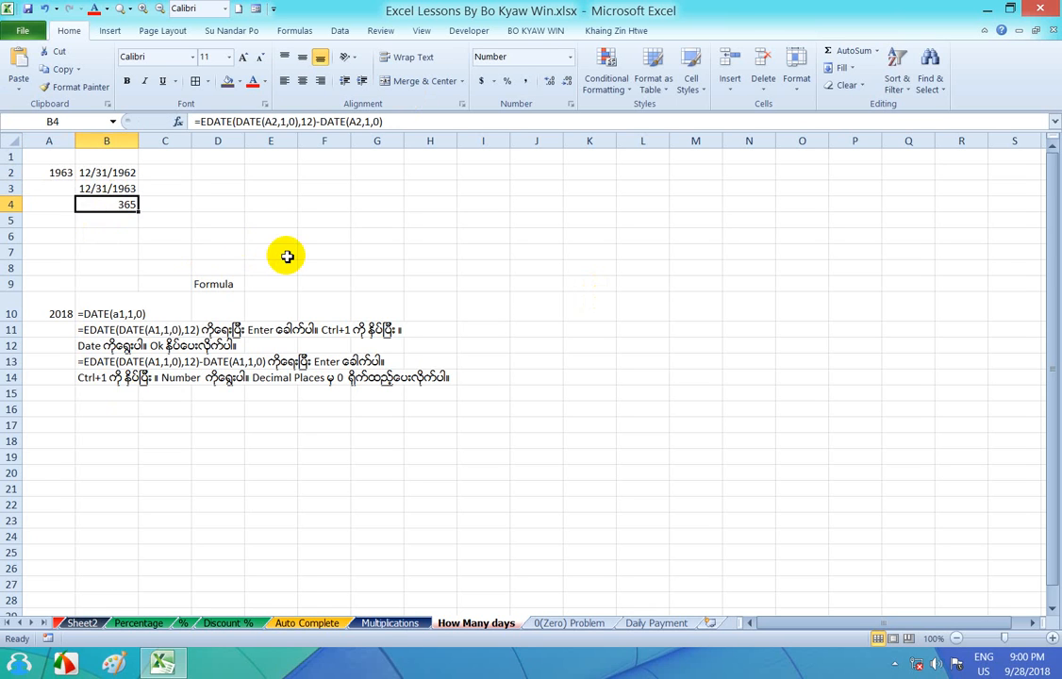
# - Enter the year 2000 in A2 and check the day count in cell B4
pyautogui.click(53, 171)
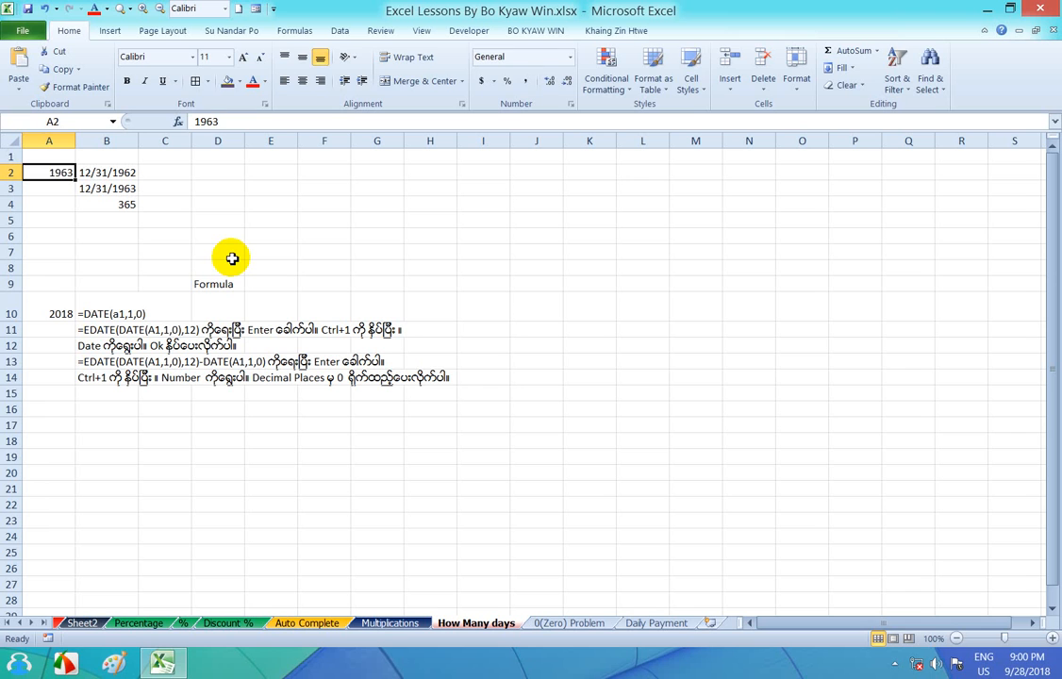
pyautogui.write('20000')
pyautogui.press('BackSpace')
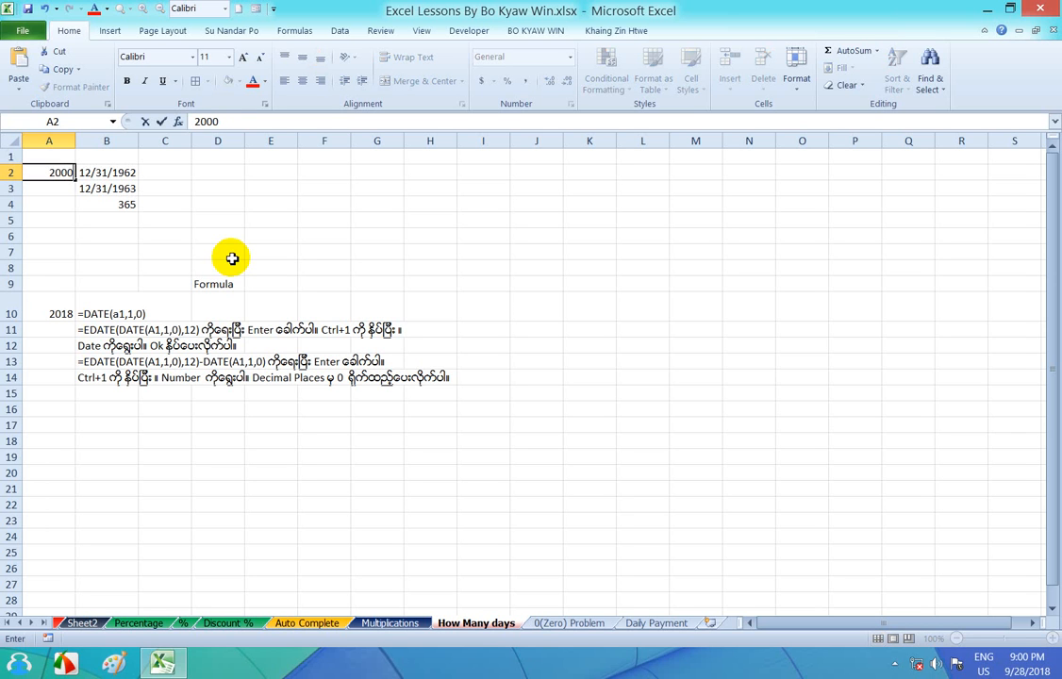
pyautogui.press('Return')
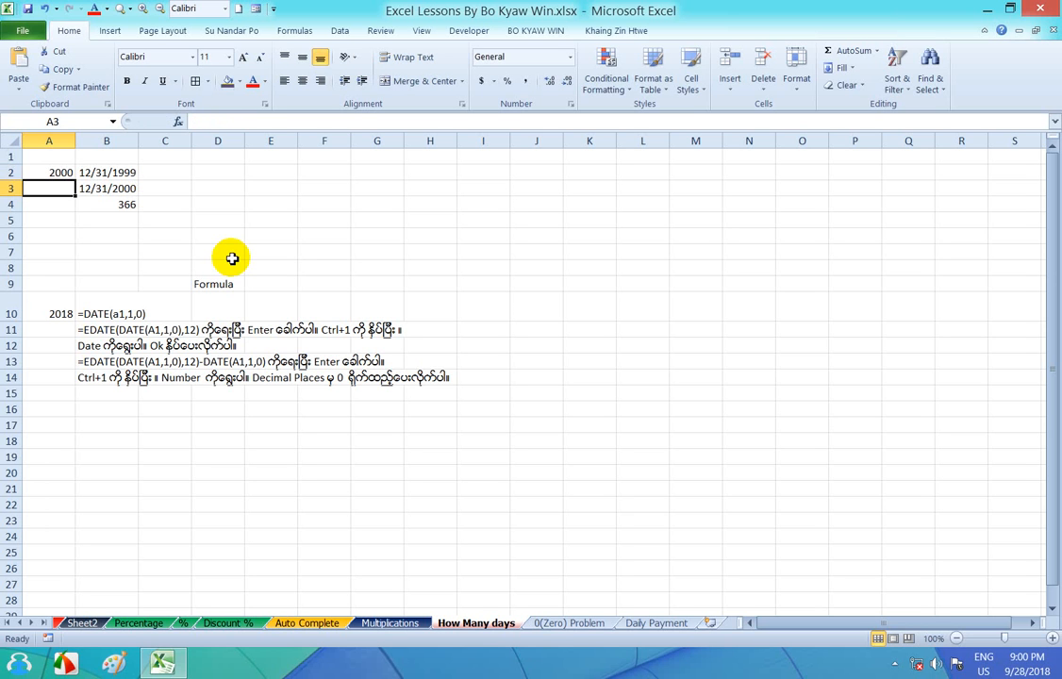
pyautogui.click(100, 204)
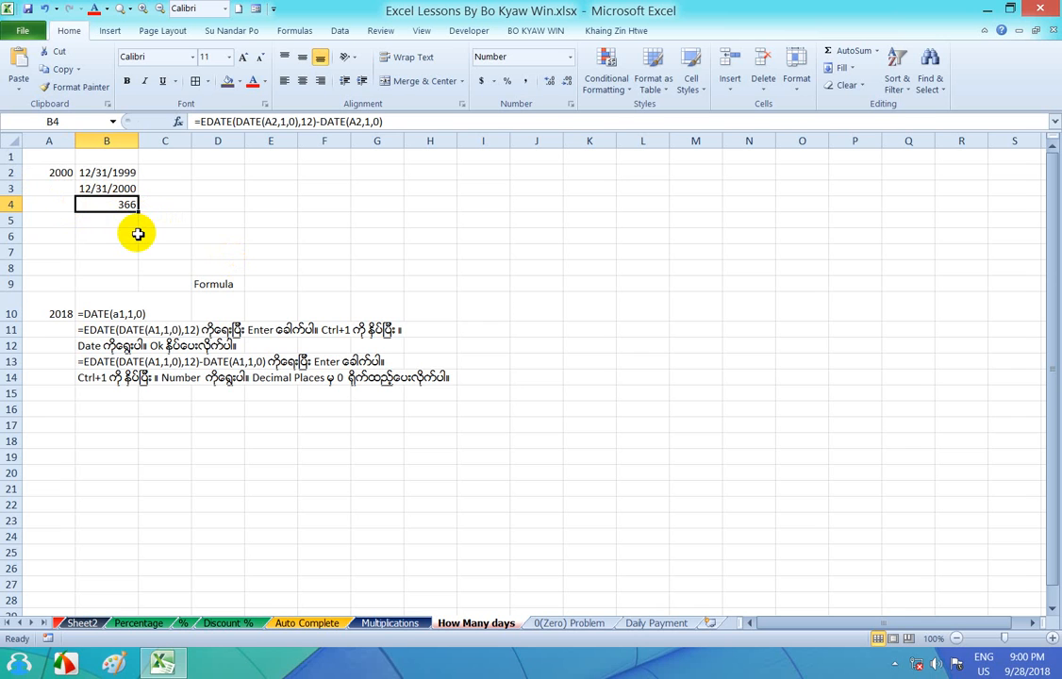
# - Replace the year in A2 with 2001 and compare it with the day count in cell B4
pyautogui.click(61, 173)
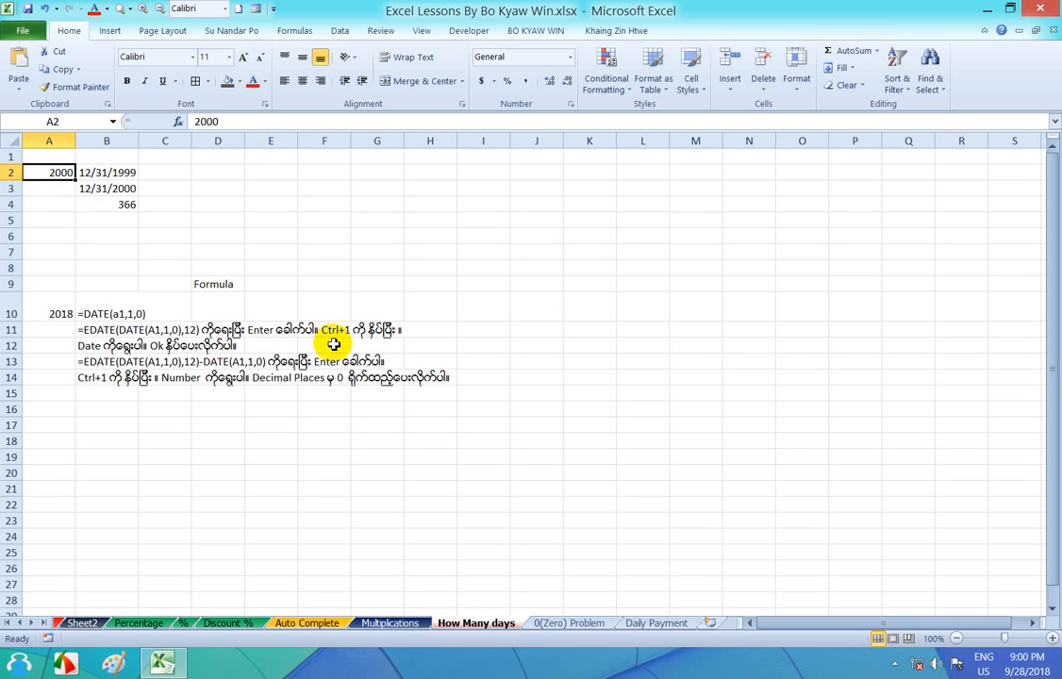
pyautogui.write('2')
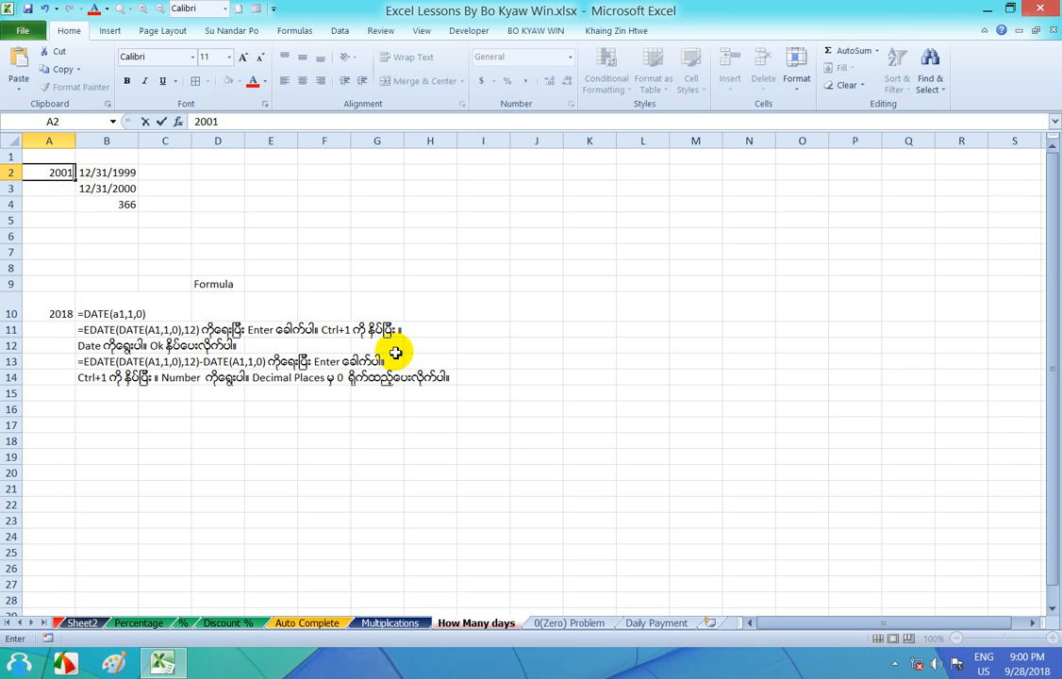
pyautogui.press('Return')
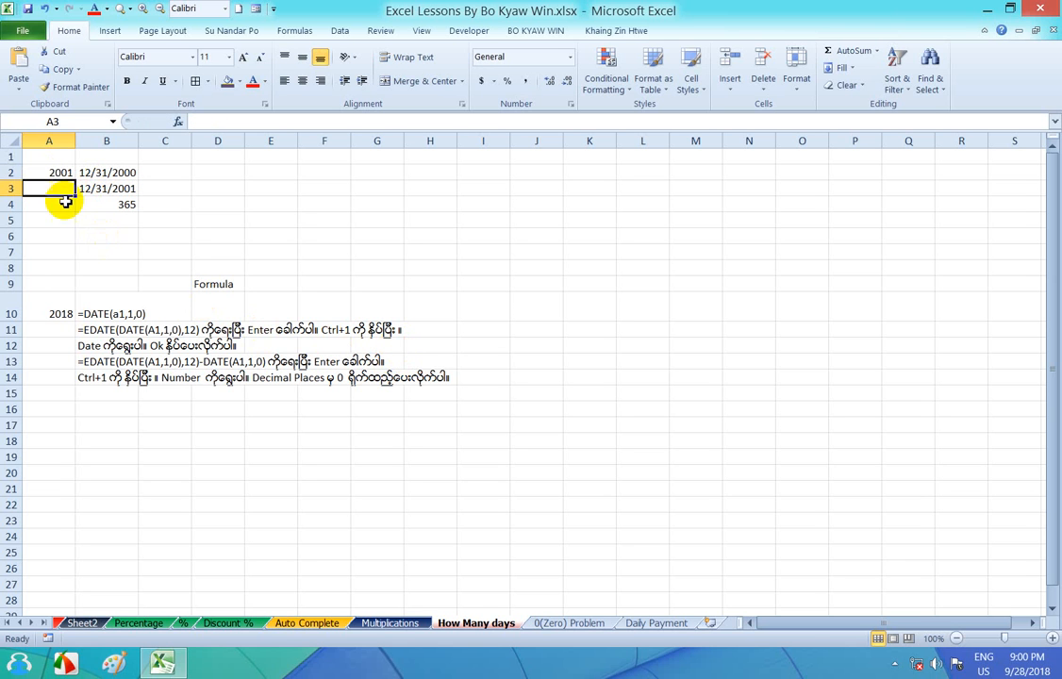
pyautogui.click(58, 170)
pyautogui.click(112, 207)
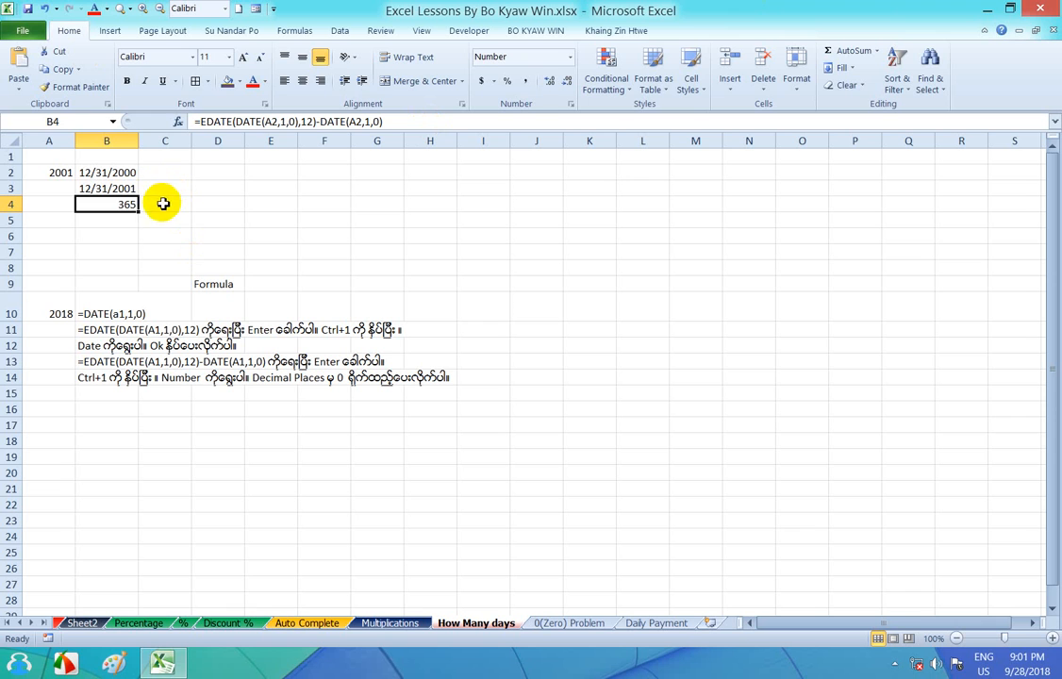
pyautogui.click(41, 170)
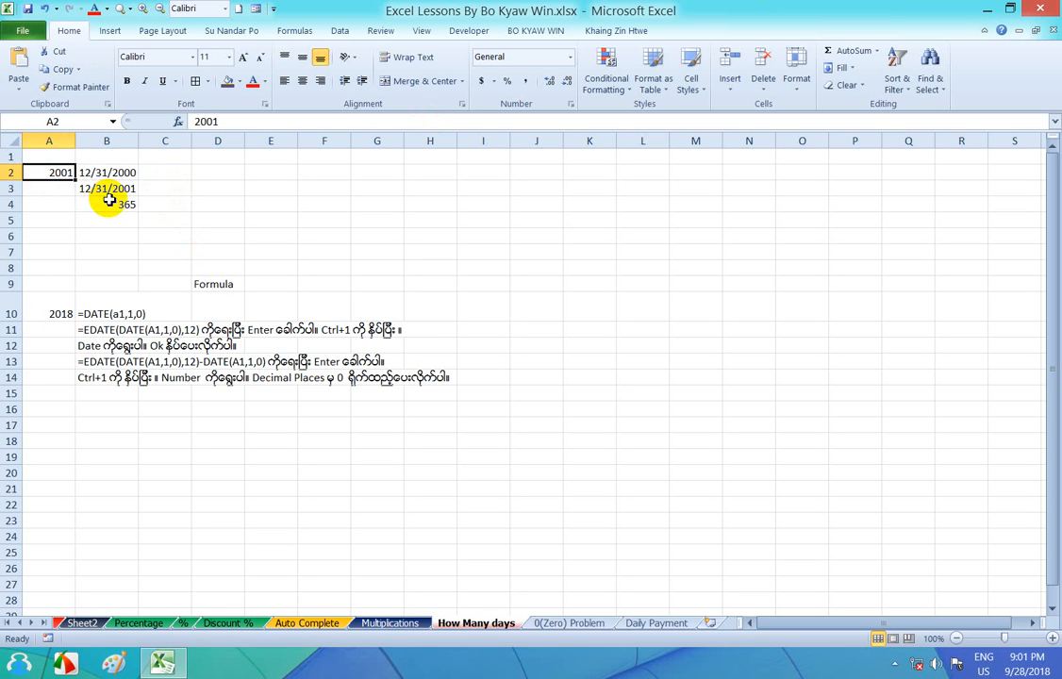
pyautogui.click(108, 204)
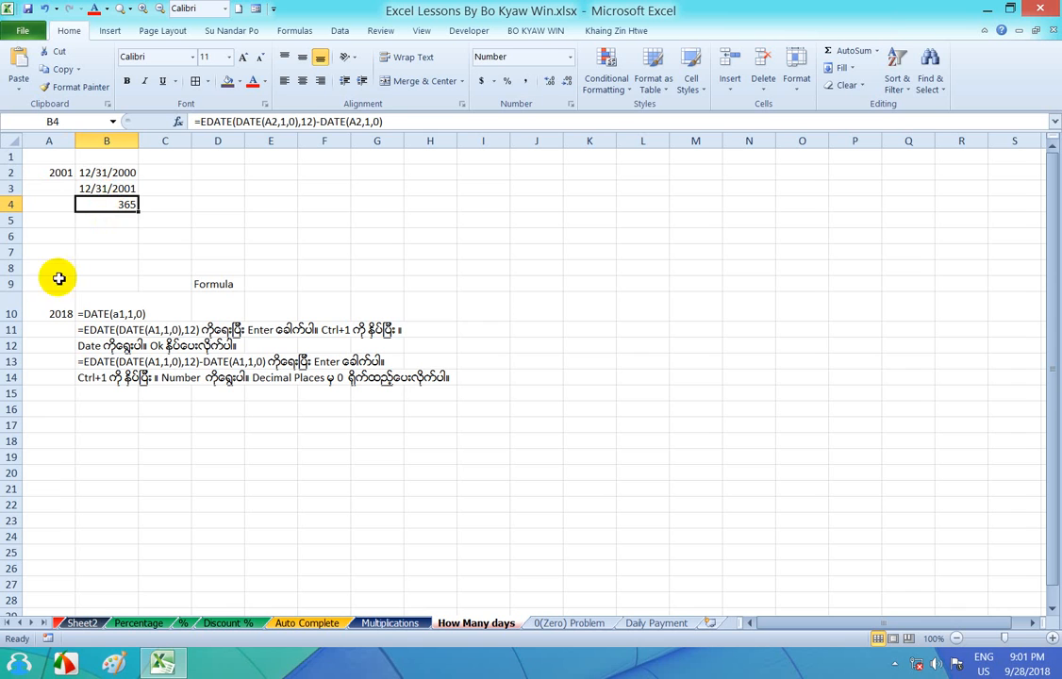
pyautogui.click(54, 175)
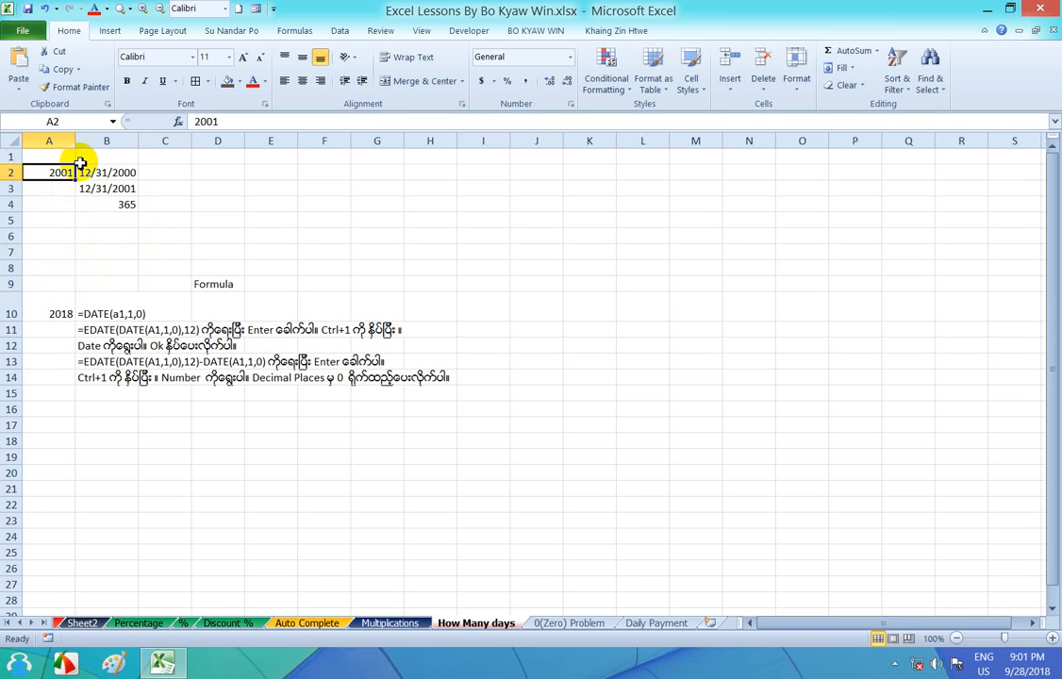
# - Merge and center cells A1 to F1 and begin the heading with ခရစ်နှစ် တစ်နှစ်တွင်
pyautogui.moveTo(56, 157); pyautogui.dragTo(345, 157)
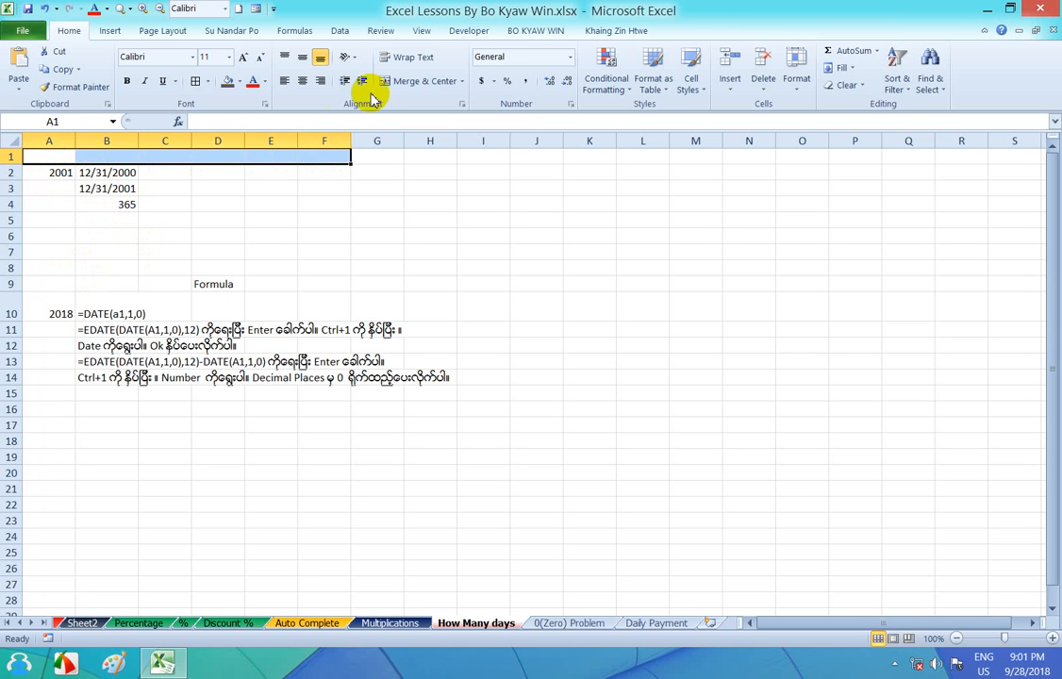
pyautogui.click(405, 83)
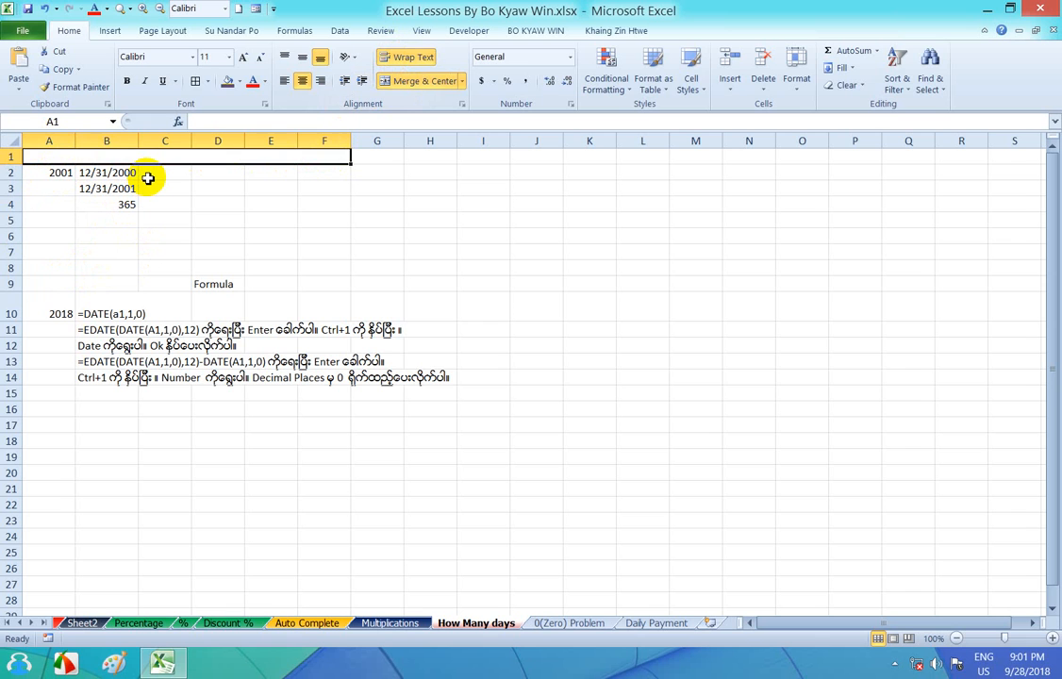
pyautogui.write('ခရစ်နှစ်')
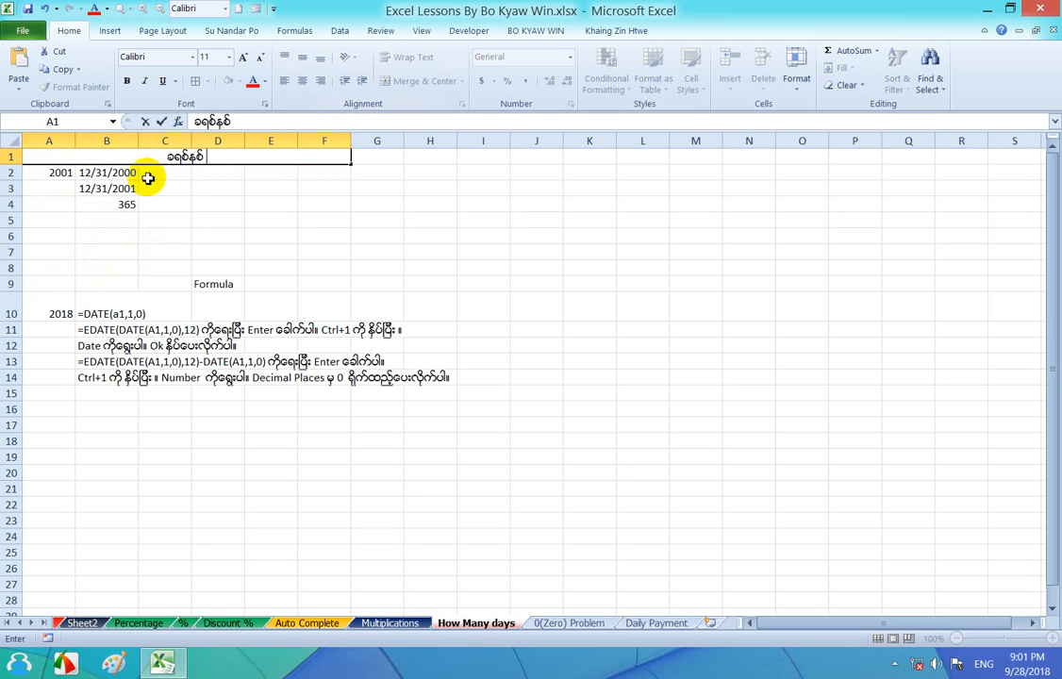
pyautogui.write(' တစ်')
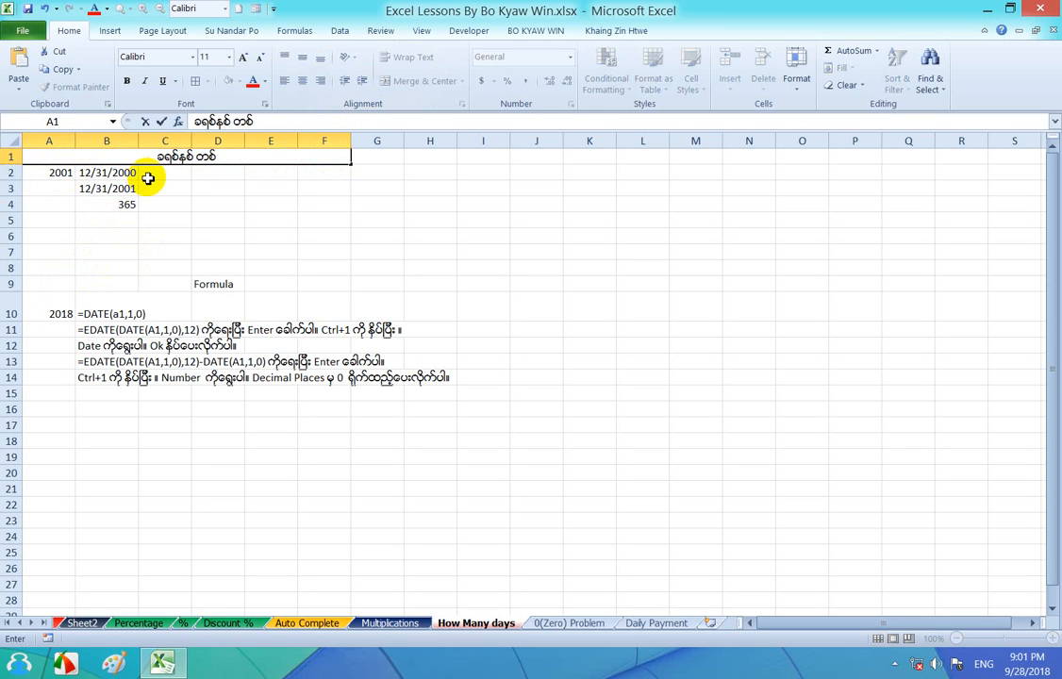
pyautogui.write('နှစ်တွင်')
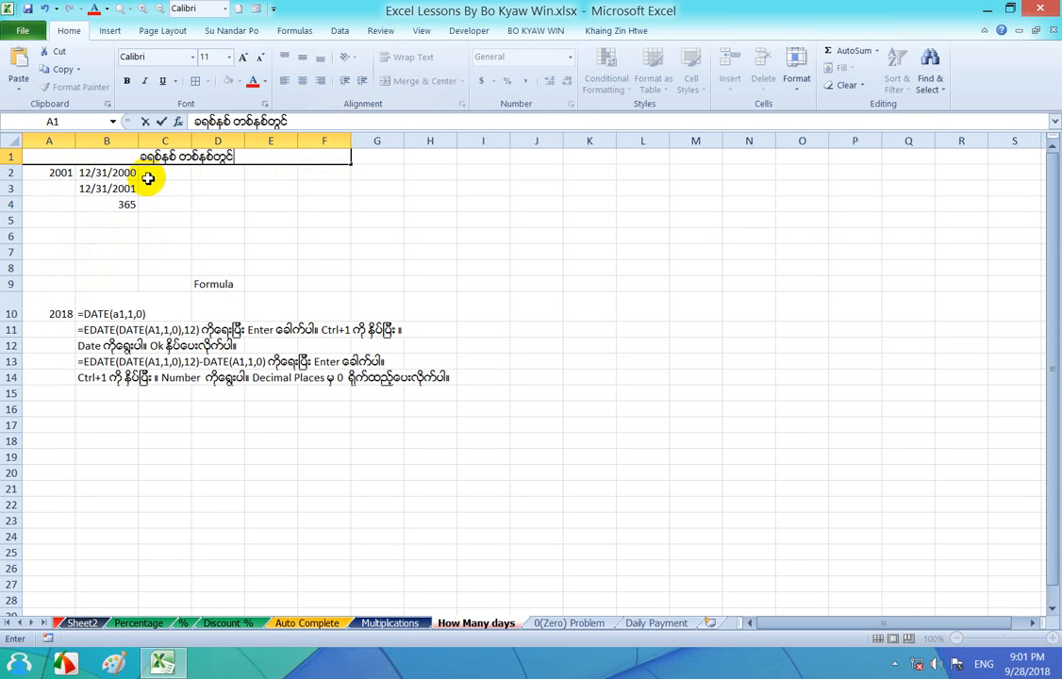
# - Increase the height of row 1 to about three times its size and select the merged heading cell
pyautogui.click(9, 156)
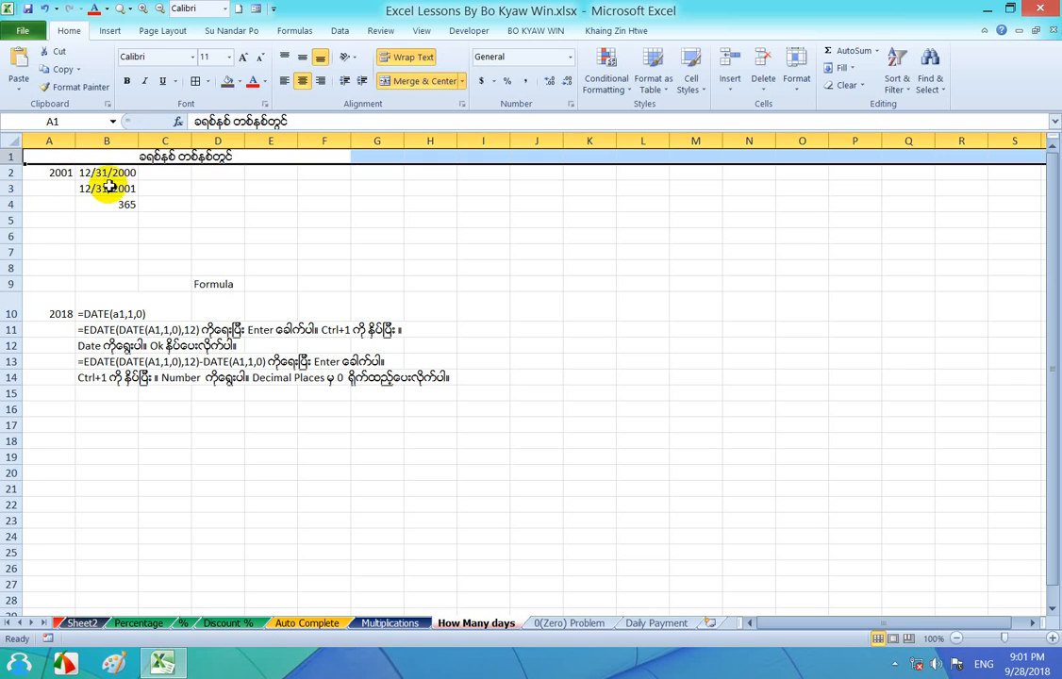
pyautogui.moveTo(14, 161); pyautogui.dragTo(19, 195)
pyautogui.click(238, 187)
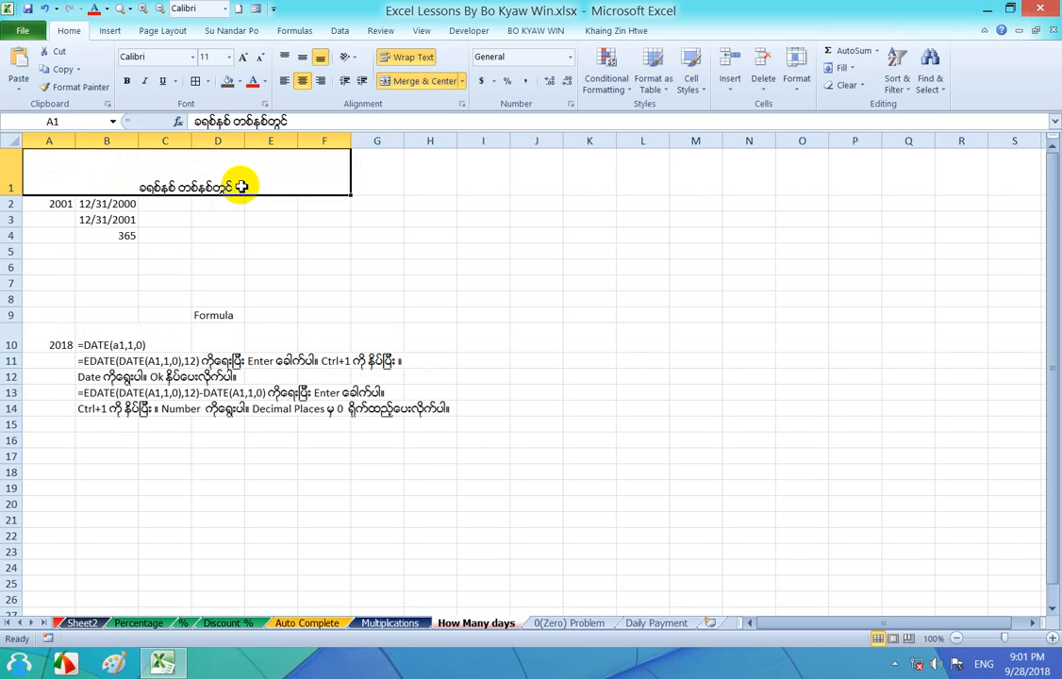
# - Complete the heading in A1 as ခရစ်နှစ် တစ်နှစ်တွင် ရက်ပေါင်းဘယ်လောက်လဲ ဆိုတာ တွက်နည်း
pyautogui.doubleClick(248, 186)
pyautogui.write('ရ')
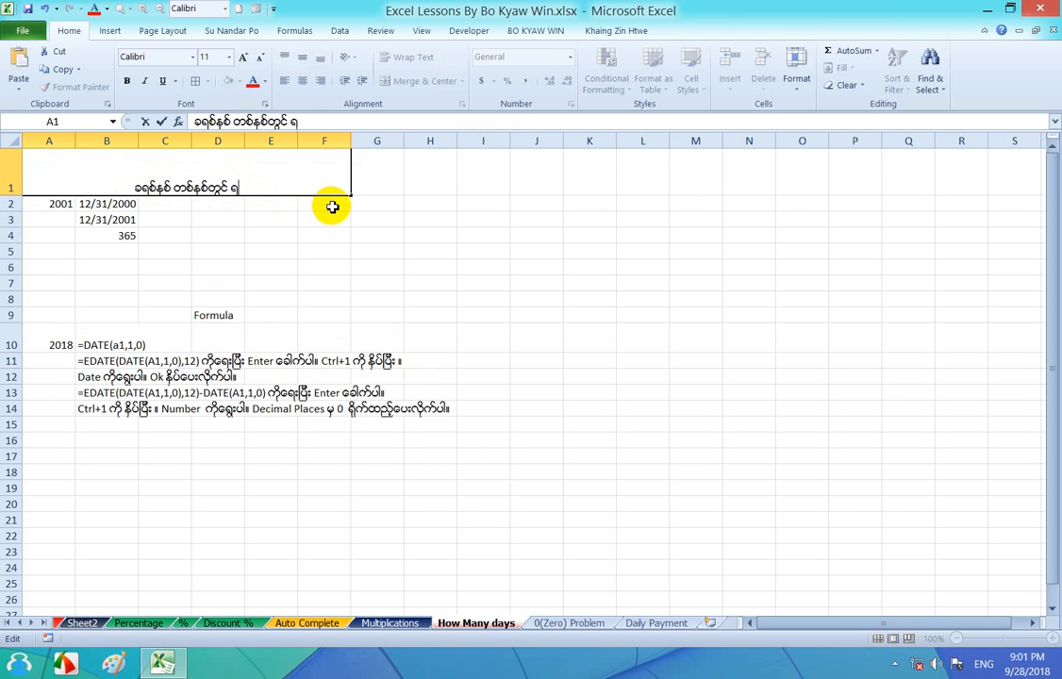
pyautogui.write('က်ပေါင်း')
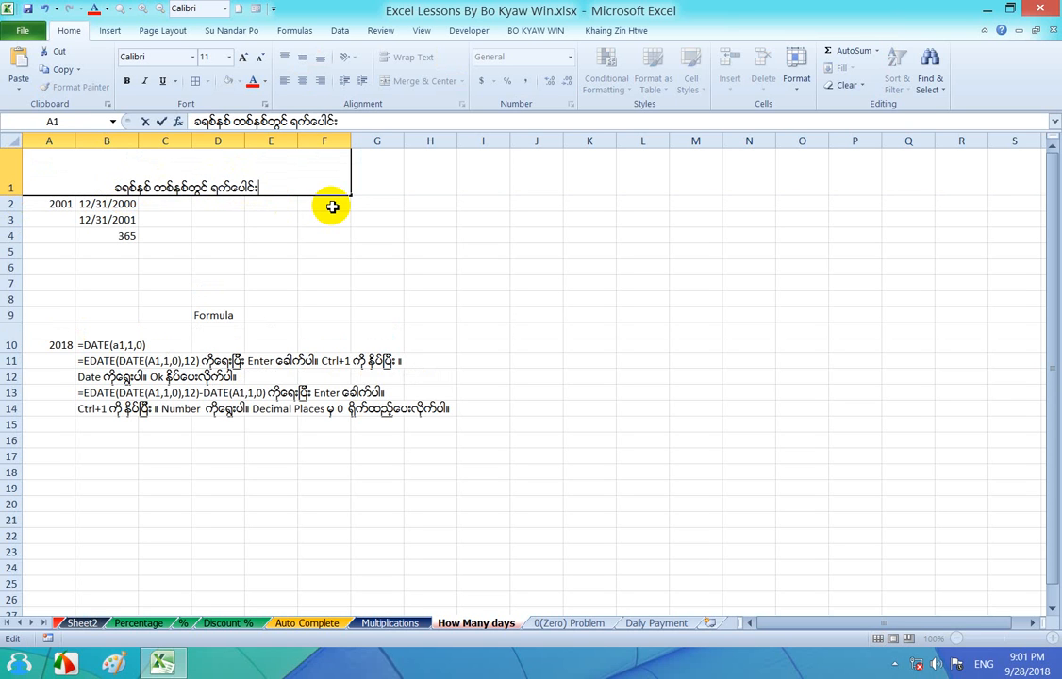
pyautogui.write('ဘယ်လောက်')
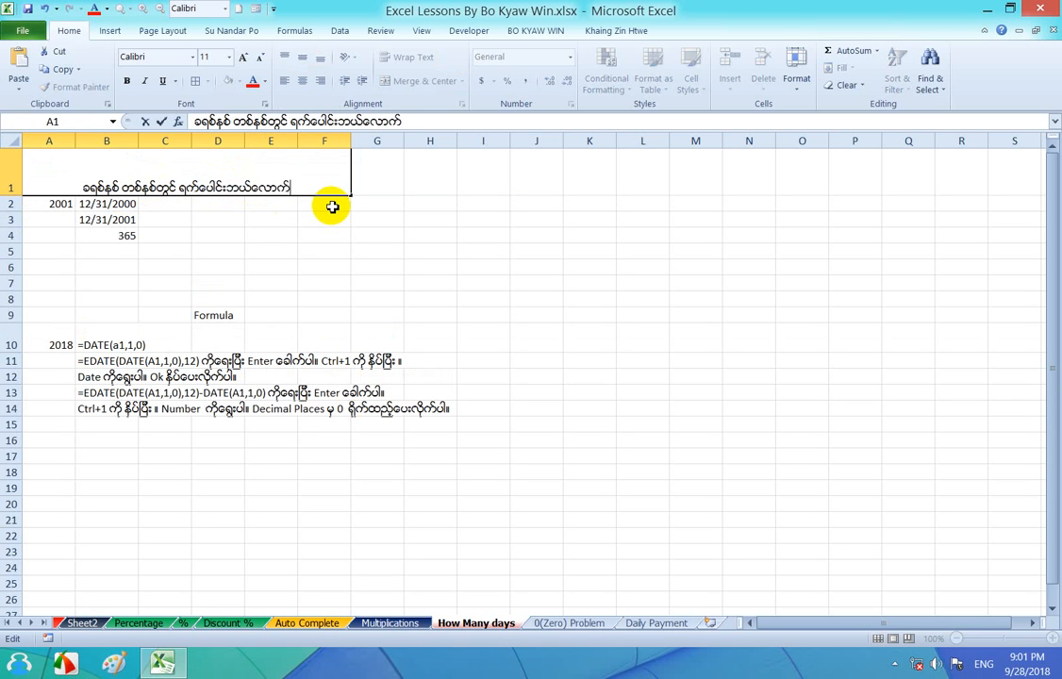
pyautogui.write('လဲ ဆို')
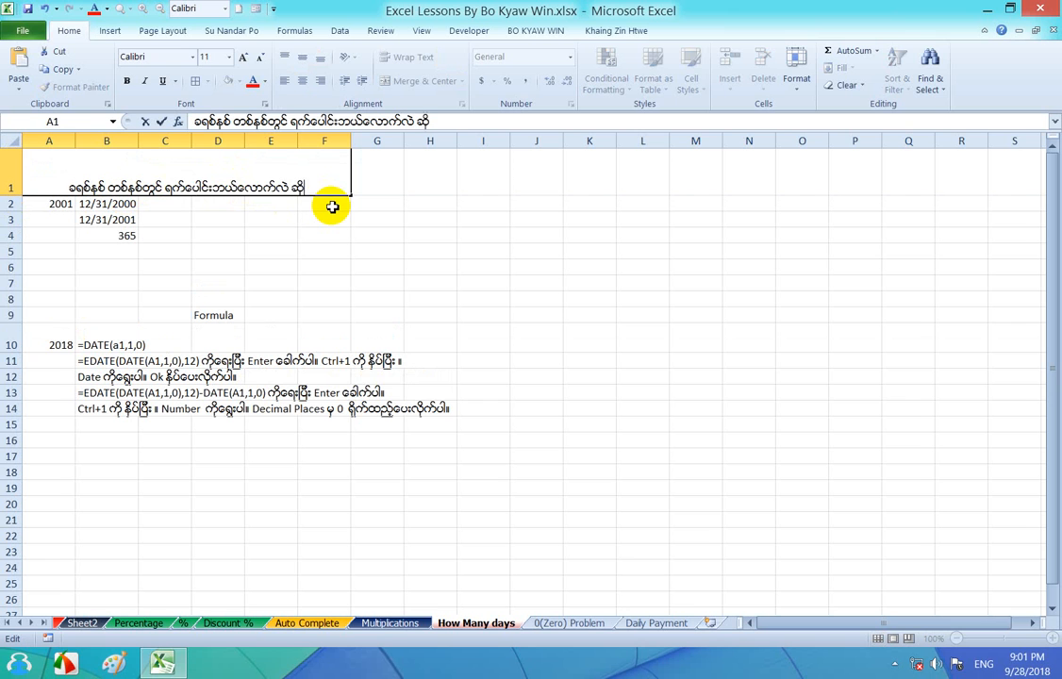
pyautogui.write('တာ တွက်န')
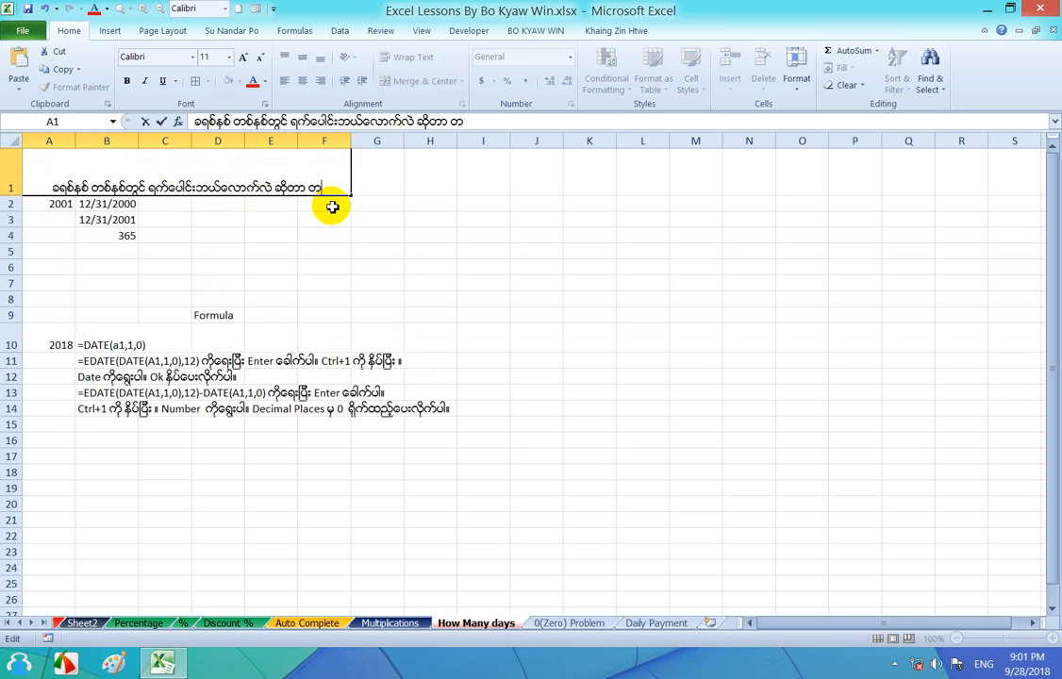
pyautogui.write('ည်း')
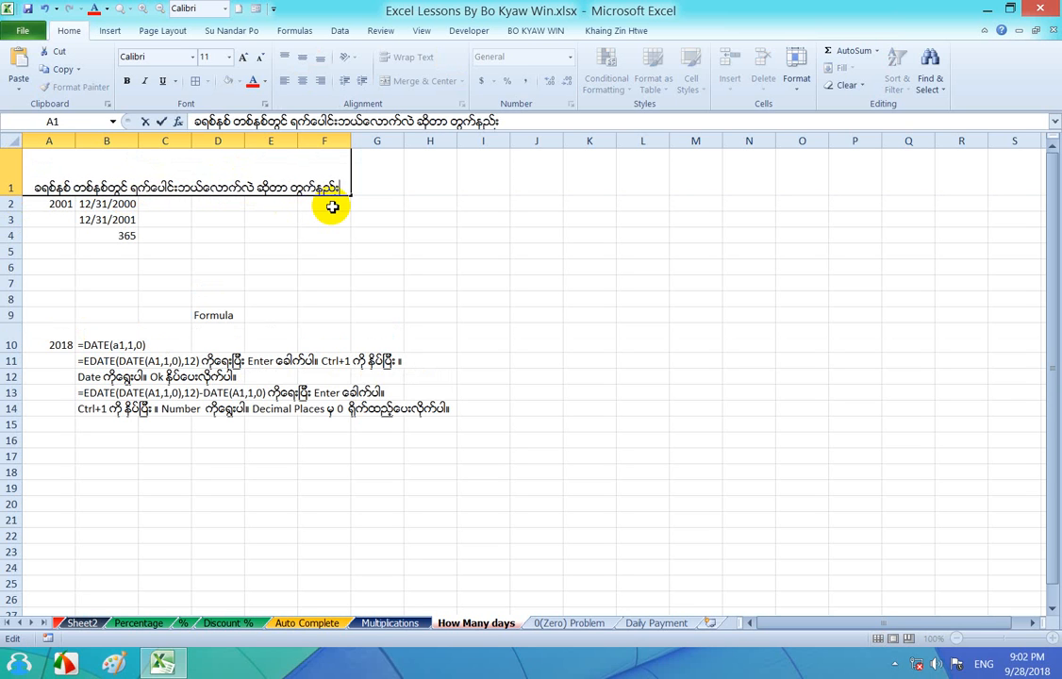
pyautogui.press('Return')
# - Vertically center the heading in row 1 and extend its merged, centered cell across A1 to I1
pyautogui.click(227, 161)
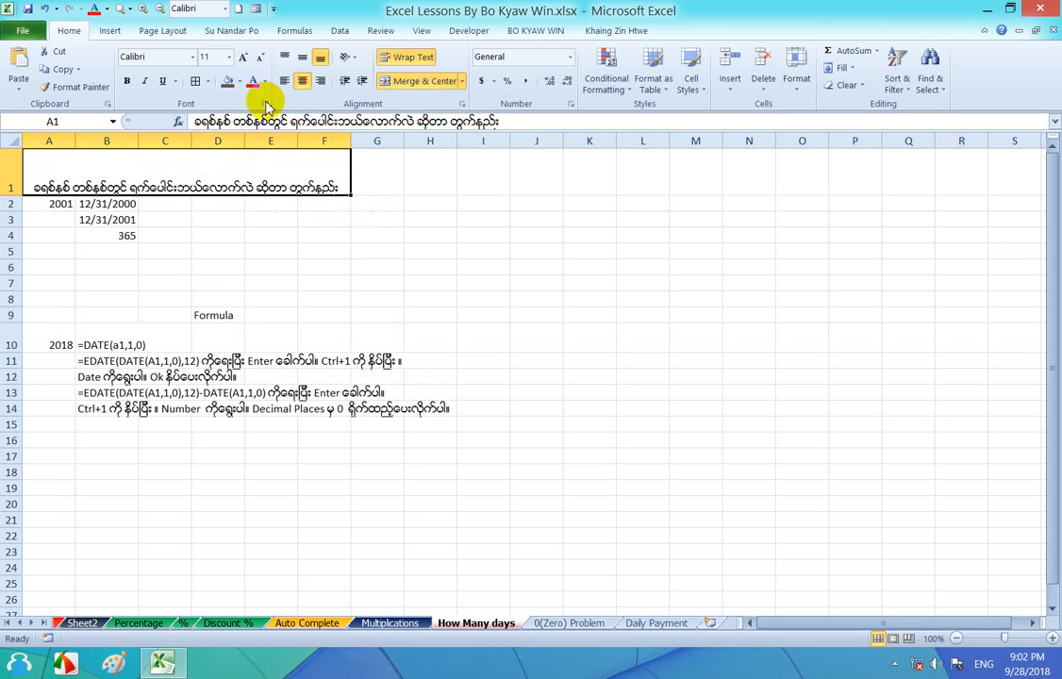
pyautogui.click(304, 60)
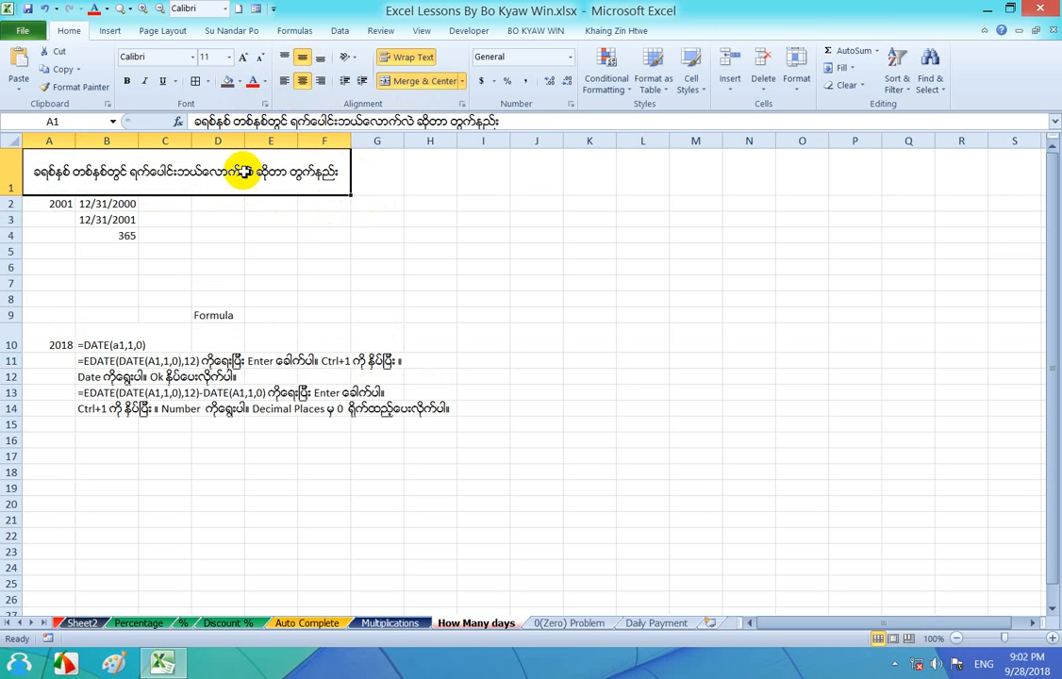
pyautogui.moveTo(284, 179); pyautogui.dragTo(486, 168)
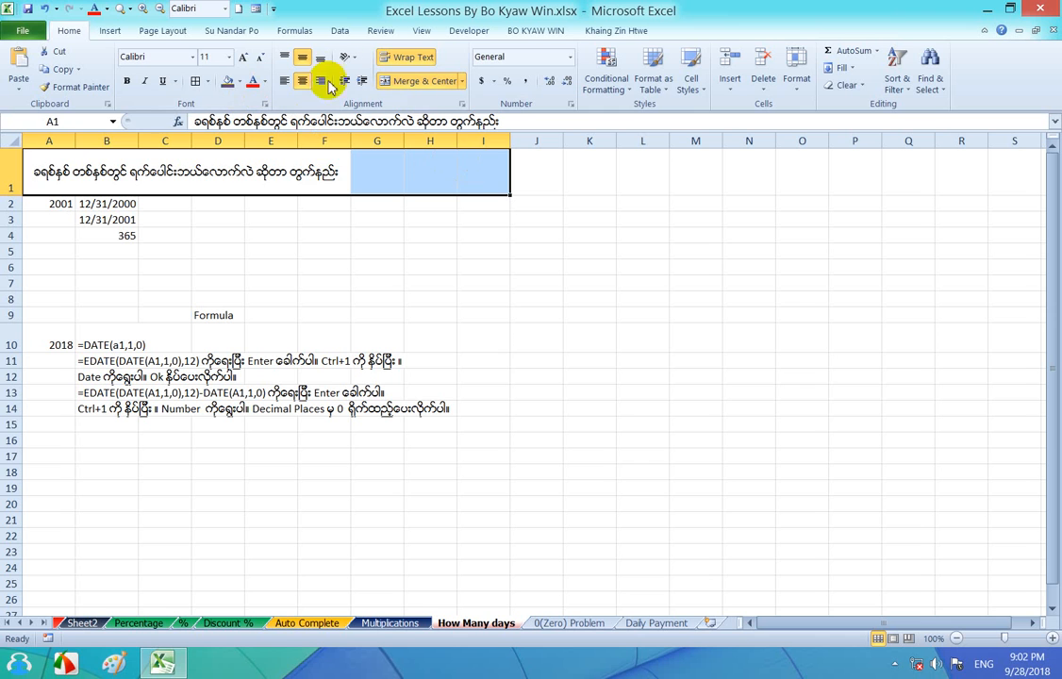
pyautogui.click(408, 83)
pyautogui.click(406, 83)
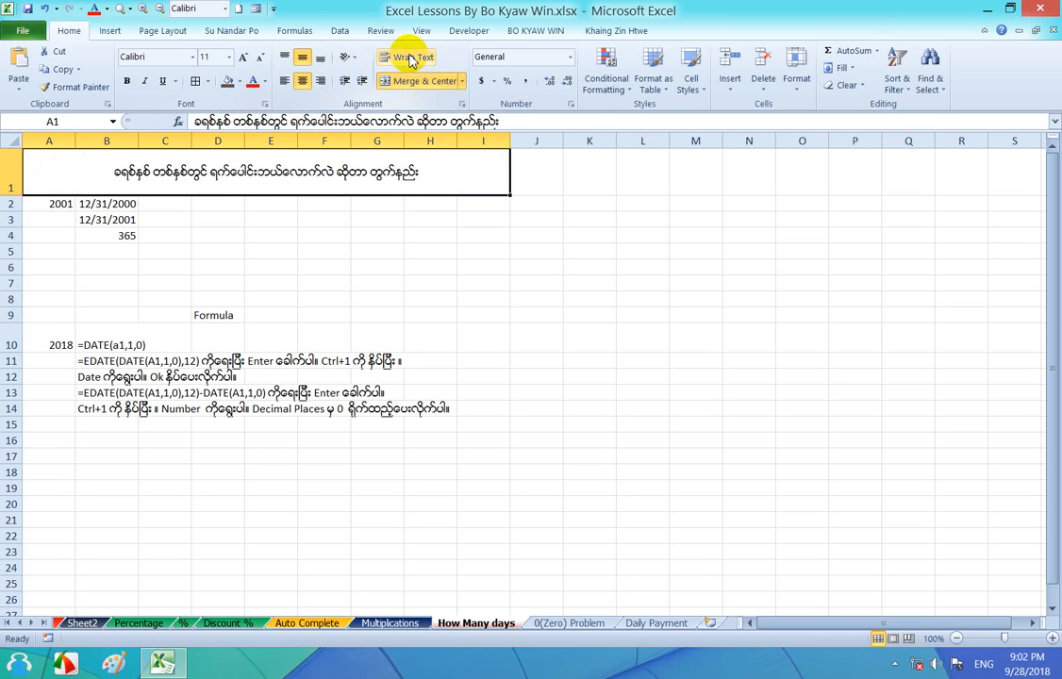
# - Format the merged heading with a font size of 14, red text and a light blue fill
pyautogui.click(243, 57)
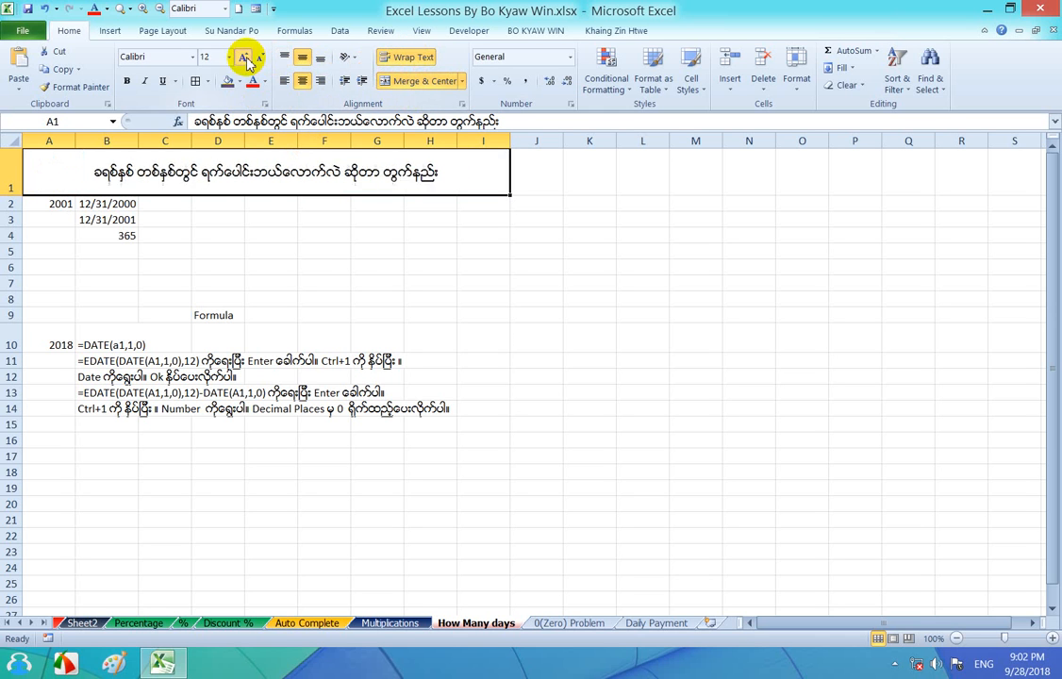
pyautogui.click(243, 57)
pyautogui.click(251, 82)
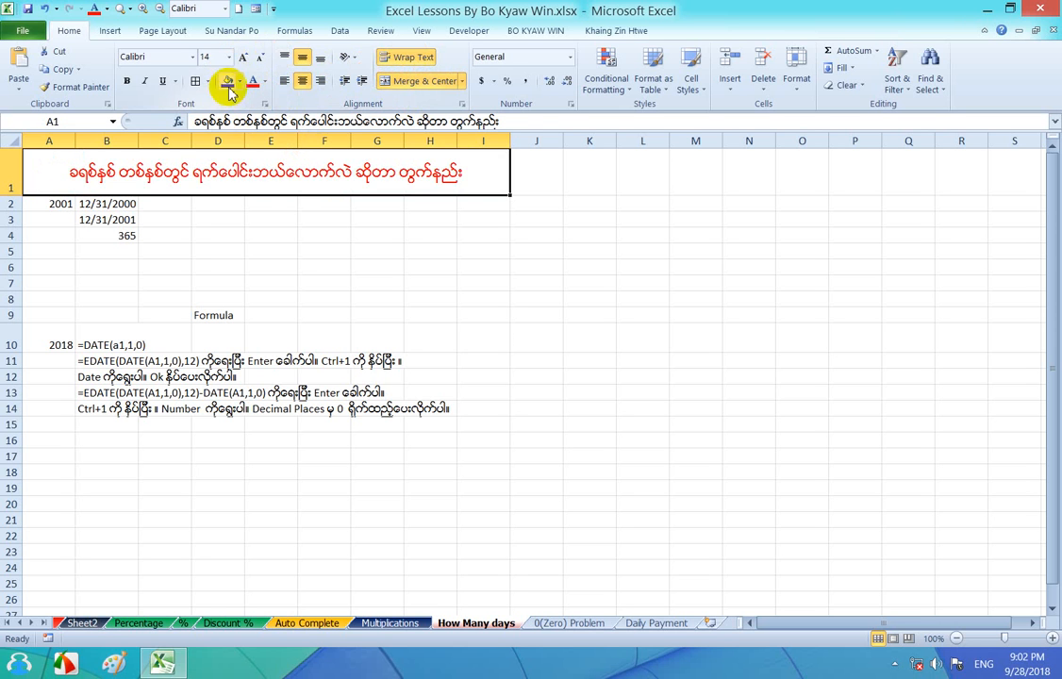
pyautogui.click(240, 82)
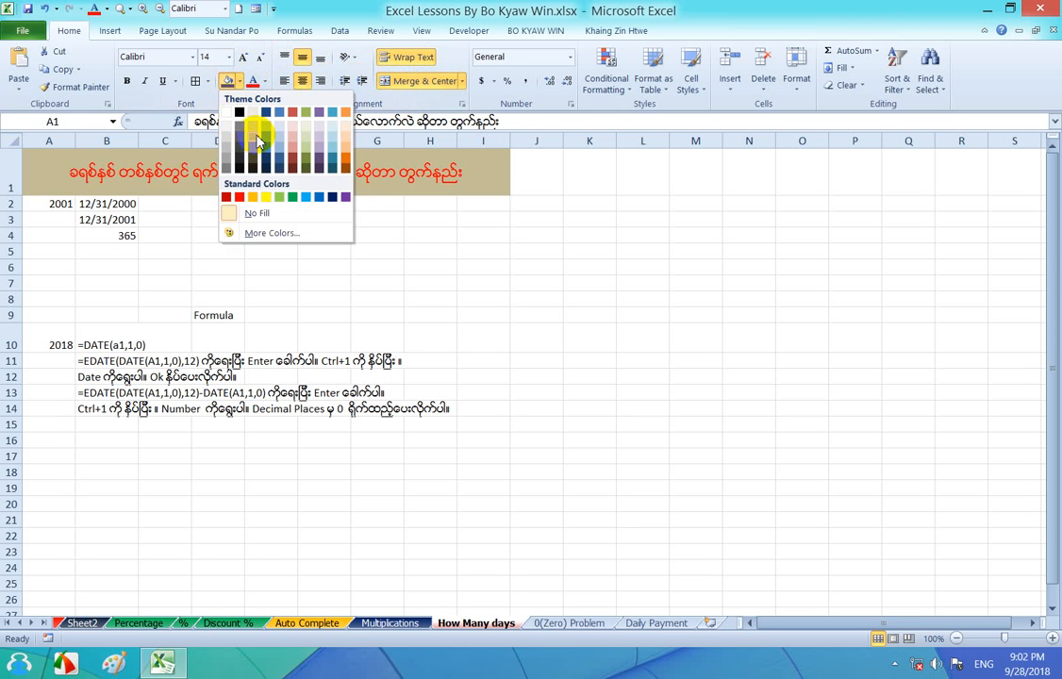
pyautogui.click(266, 137)
pyautogui.click(367, 251)
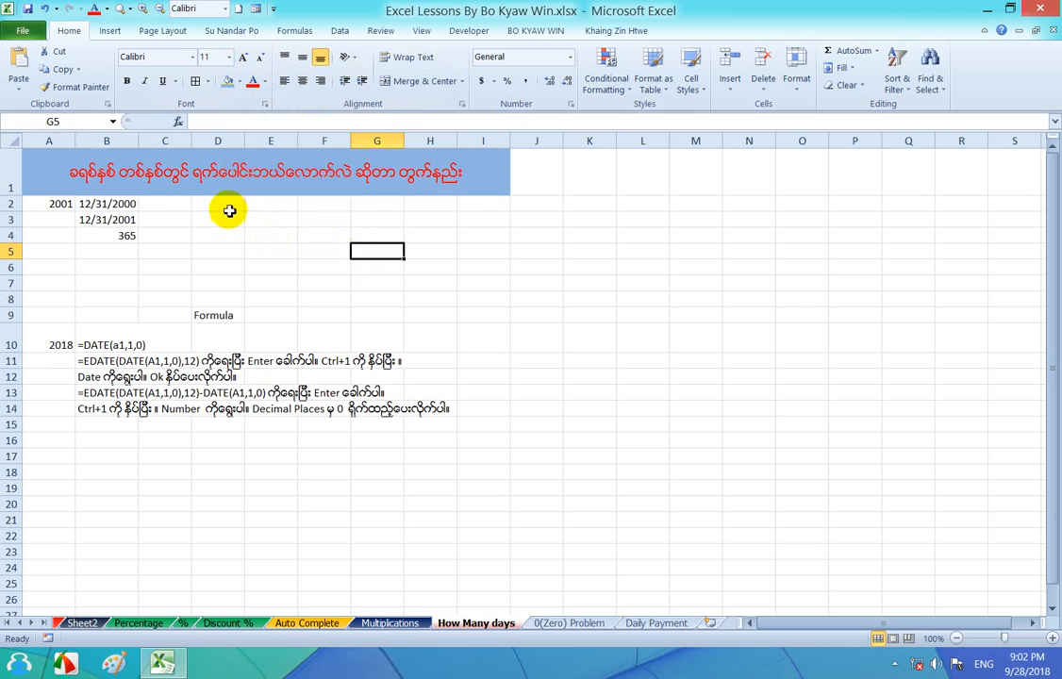
pyautogui.click(154, 170)
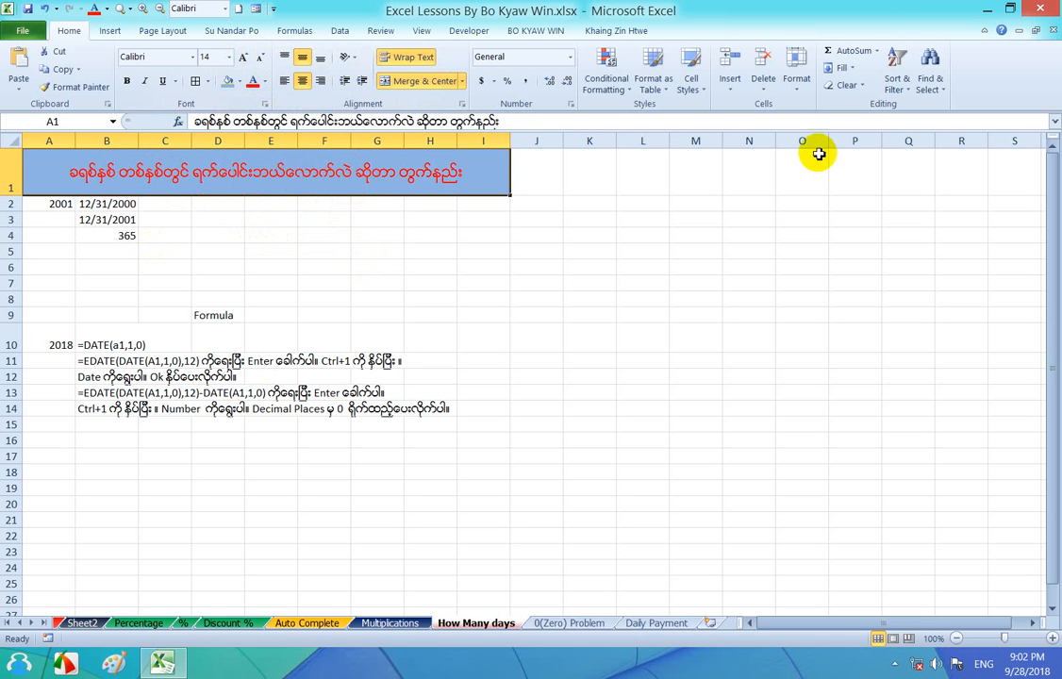
pyautogui.click(215, 297)
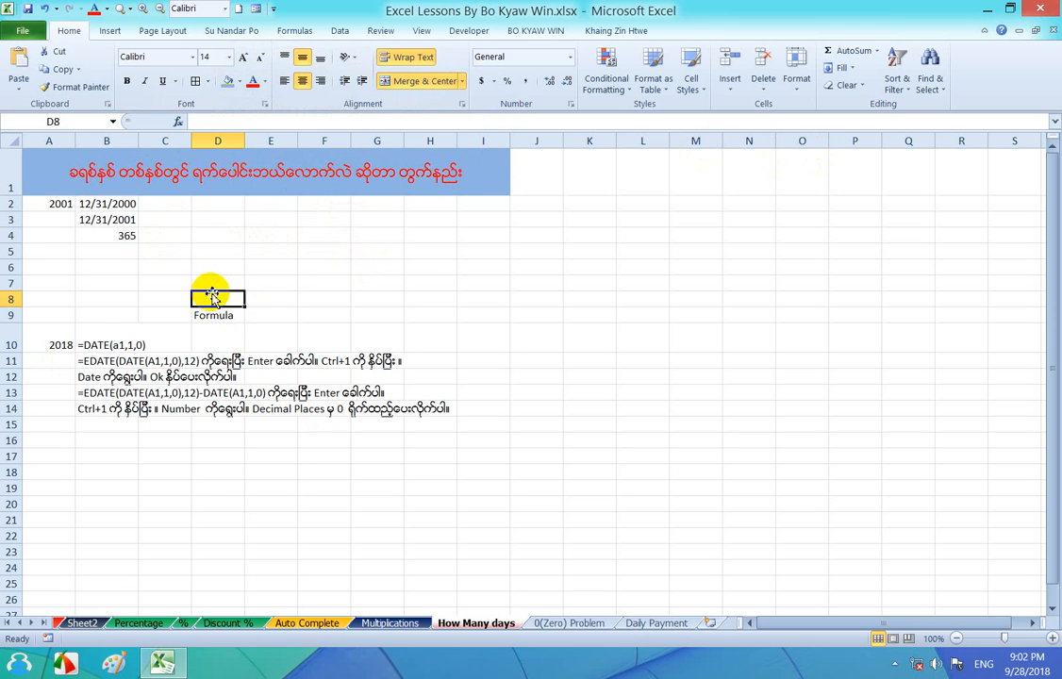
pyautogui.moveTo(33, 319); pyautogui.dragTo(467, 436)
pyautogui.moveTo(46, 203); pyautogui.dragTo(200, 247)
pyautogui.click(418, 330)
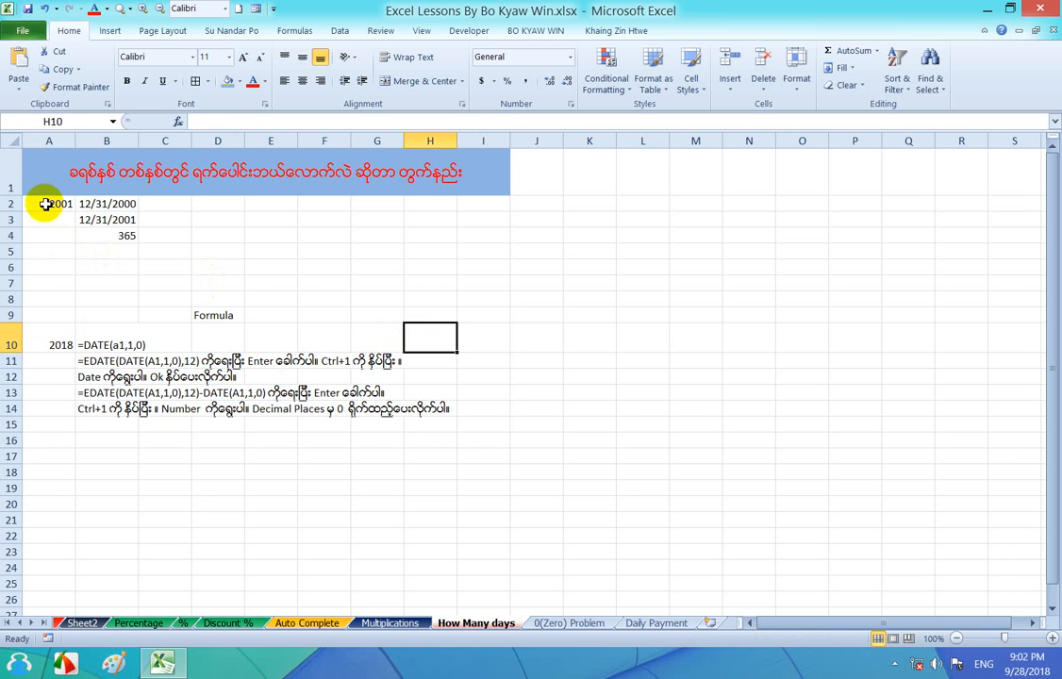
pyautogui.click(255, 281)
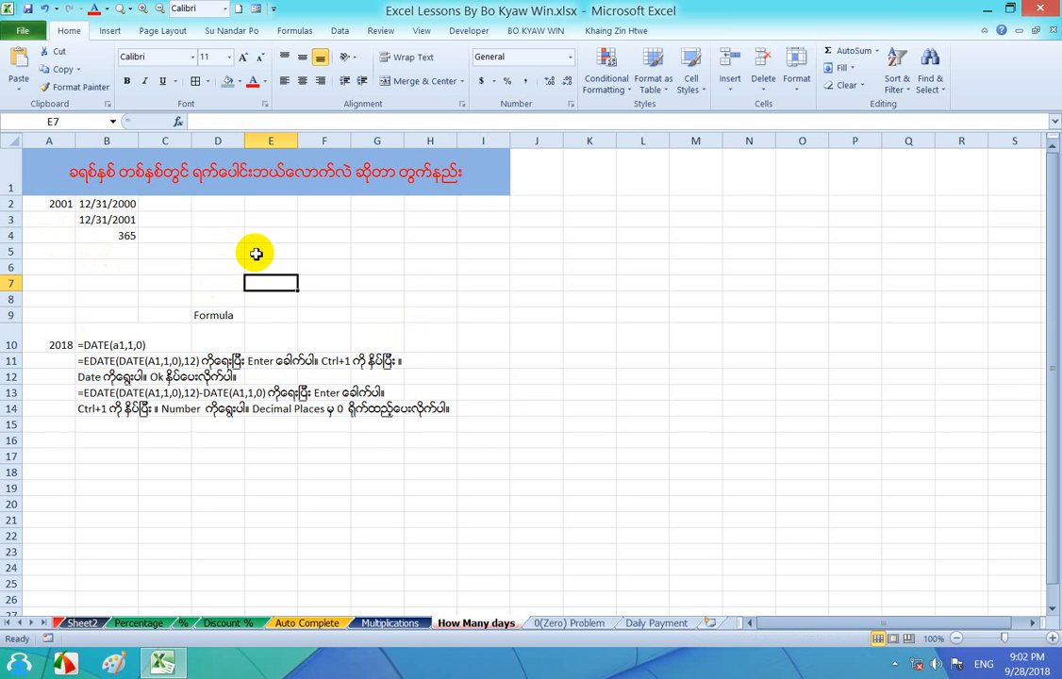